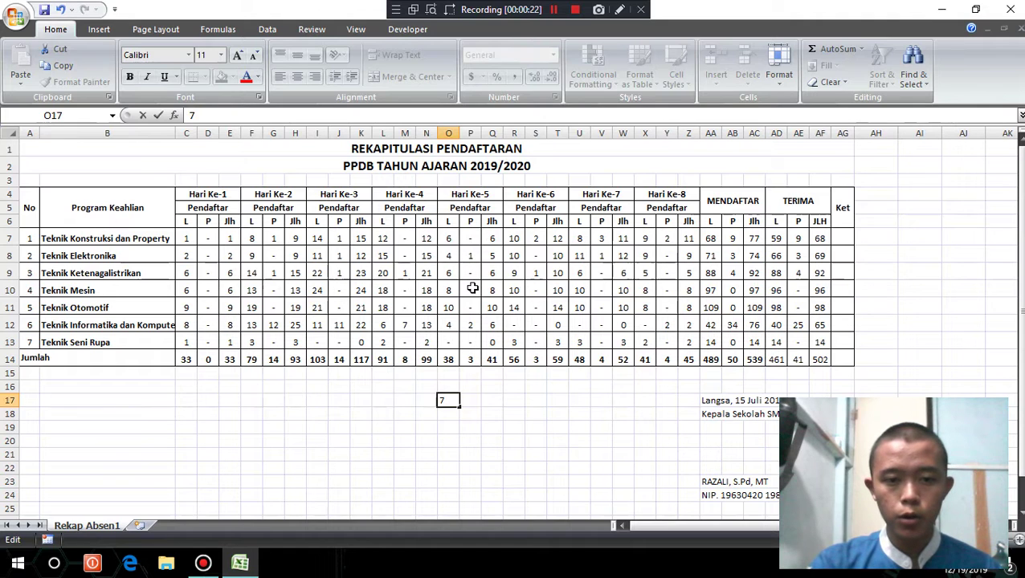
Select the registration table A4:AF14 as chart data and bring up the Insert options
left_click_drag(35, 208, 805, 356)
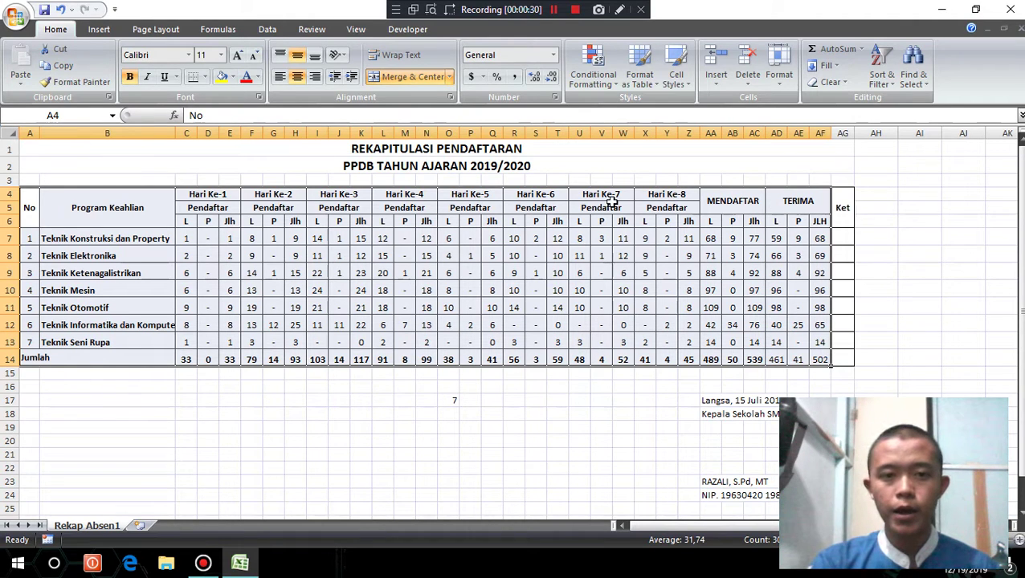
left_click(88, 31)
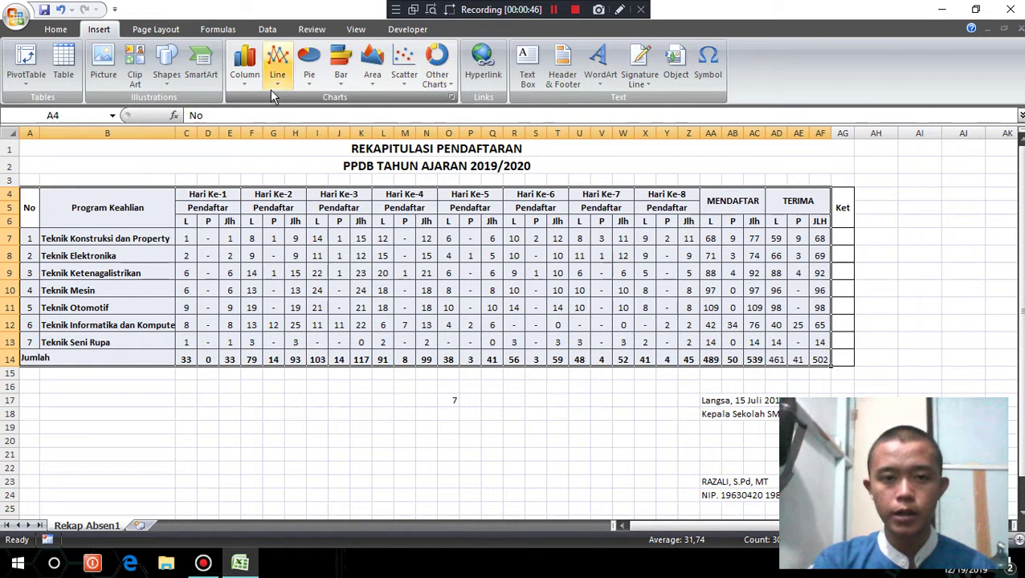
Insert a 3-D Clustered Column chart of the selected table
left_click(245, 80)
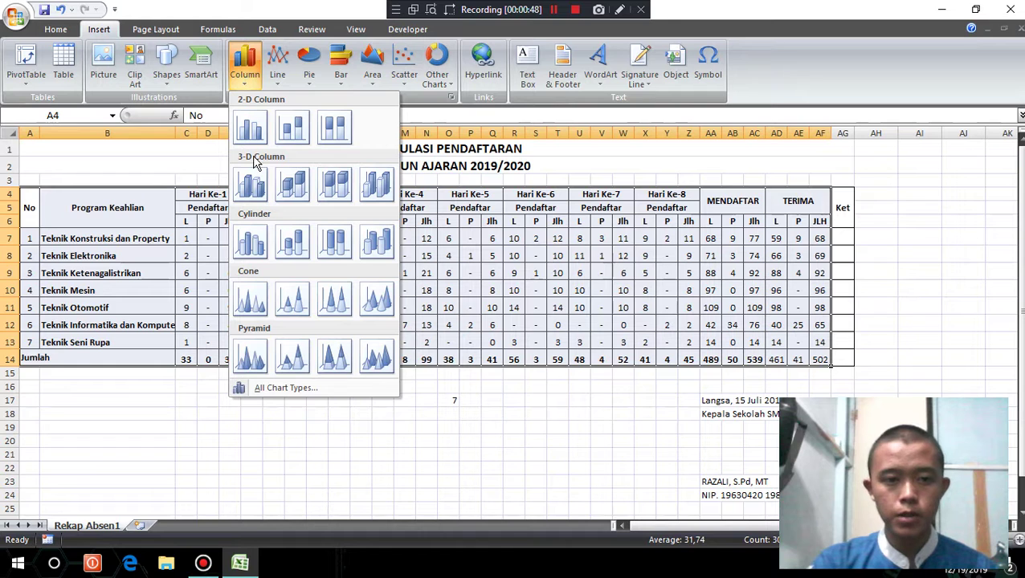
left_click(249, 184)
scroll(385, 256, "down", 5)
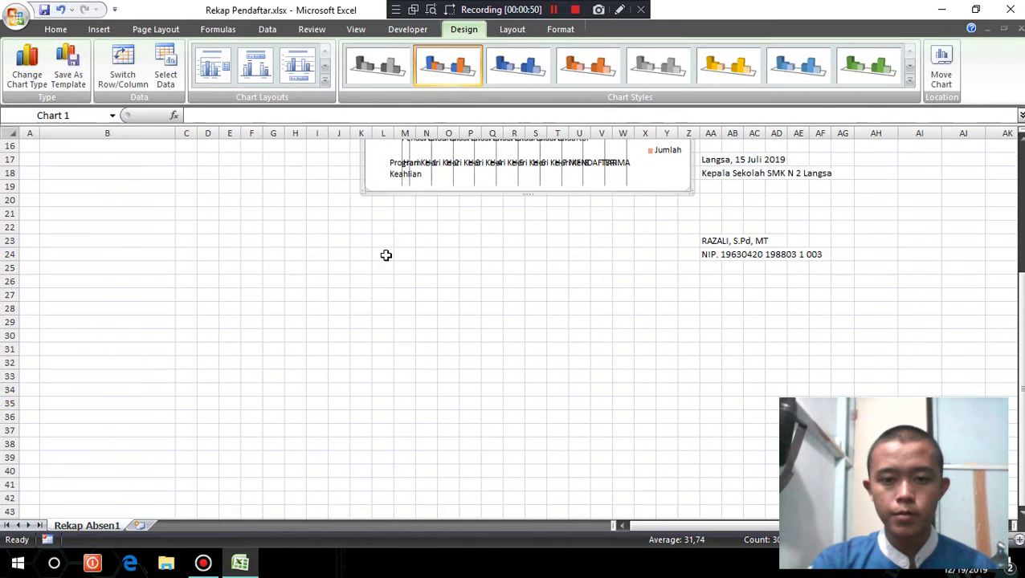
Move the chart below the table, around rows 20–34, and reselect it
left_click_drag(672, 180, 574, 373)
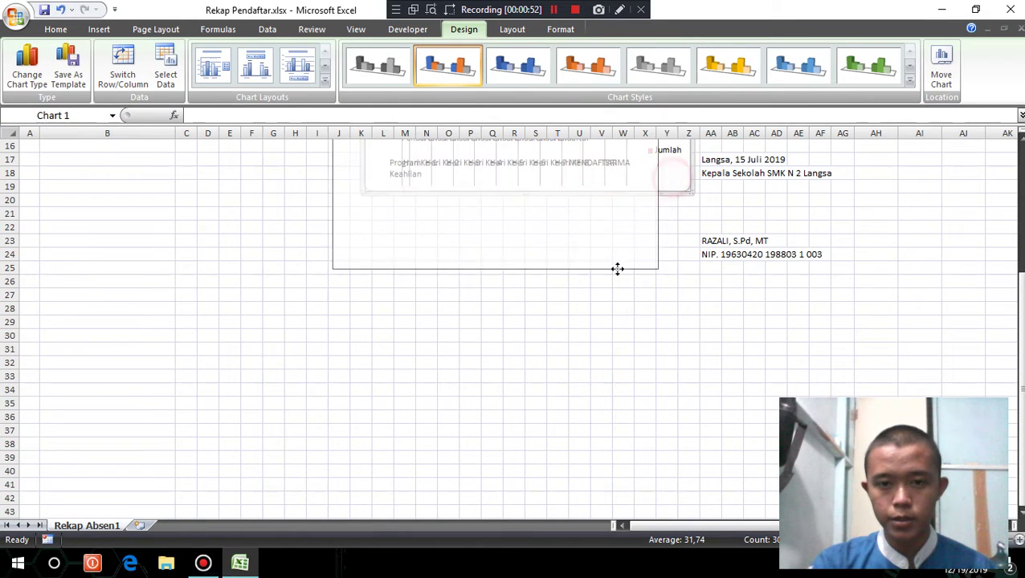
scroll(480, 347, "up", 2)
scroll(481, 347, "down", 5)
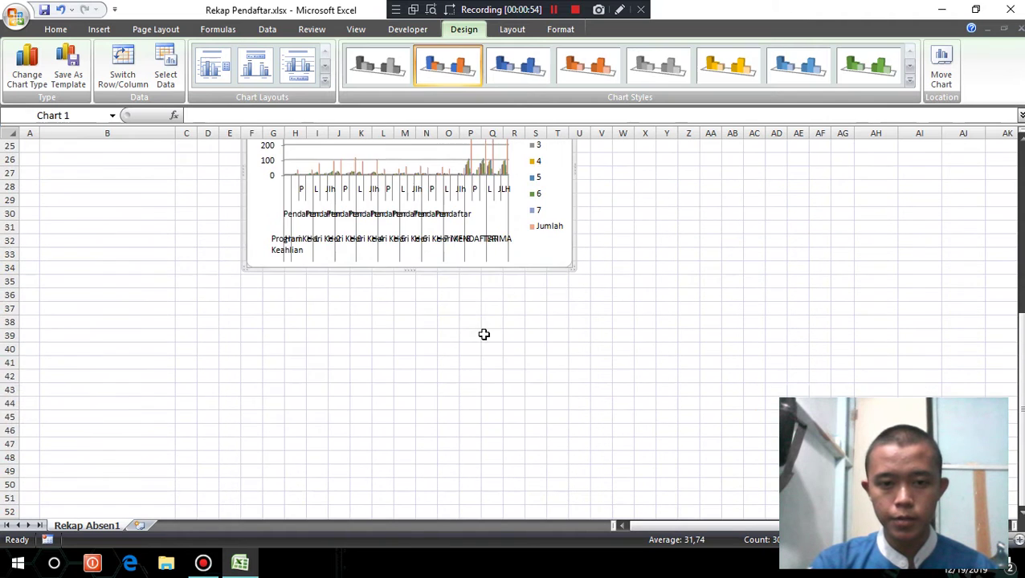
scroll(483, 334, "up", 5)
scroll(483, 334, "up", 2)
left_click(459, 330)
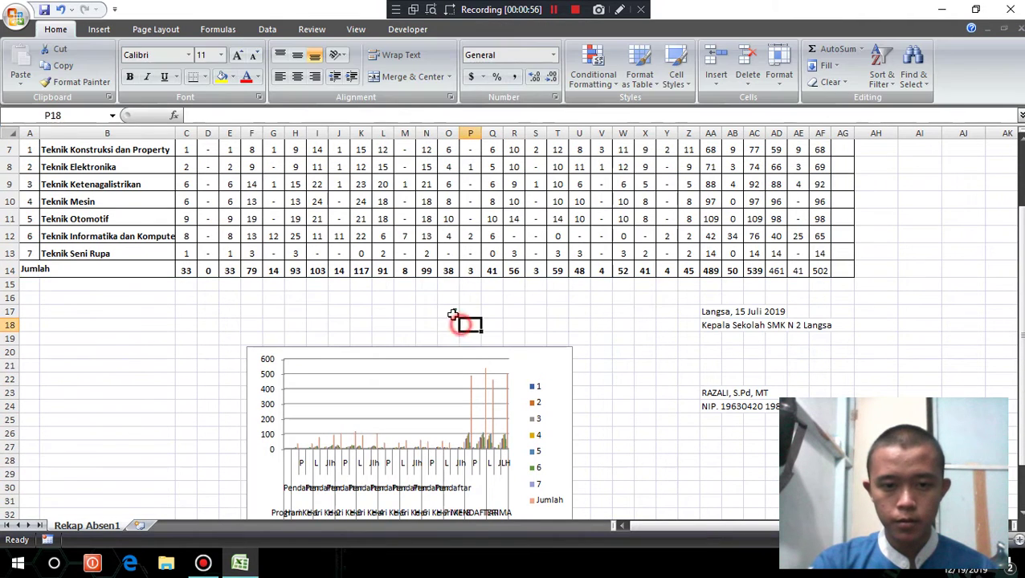
left_click(449, 312)
left_click(209, 116)
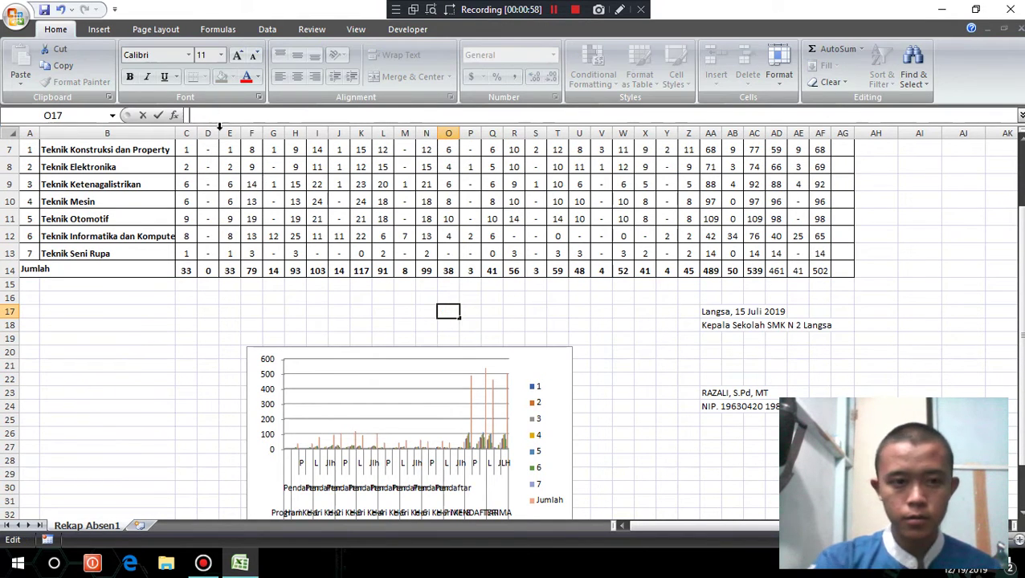
scroll(332, 342, "down", 4)
left_click(394, 297)
Switch Row/Column so Hari Ke- days become series and programs 1–7 plus Jumlah become categories
left_click(552, 265)
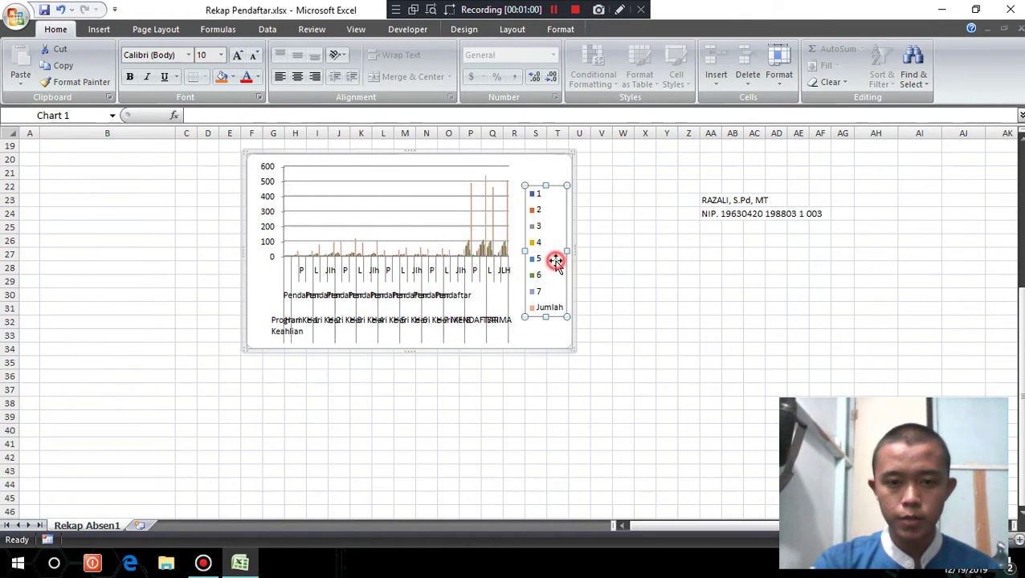
scroll(476, 311, "up", 2)
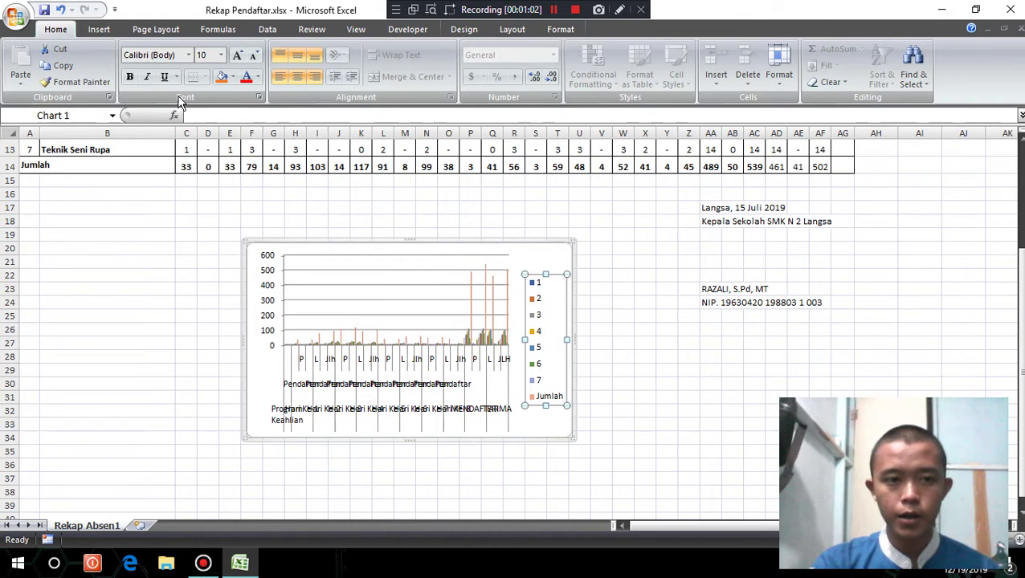
left_click(465, 30)
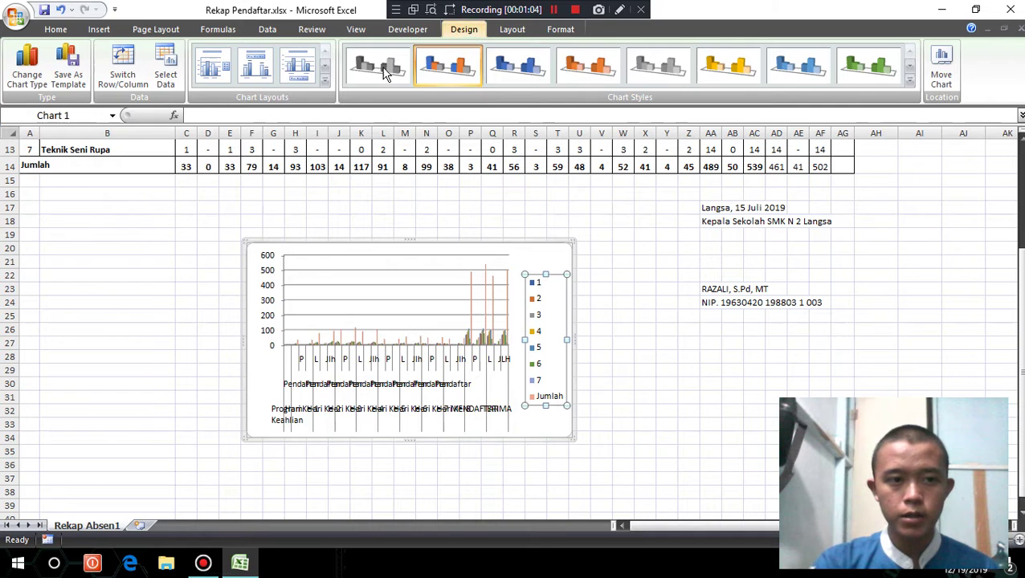
left_click(116, 77)
scroll(450, 257, "down", 4)
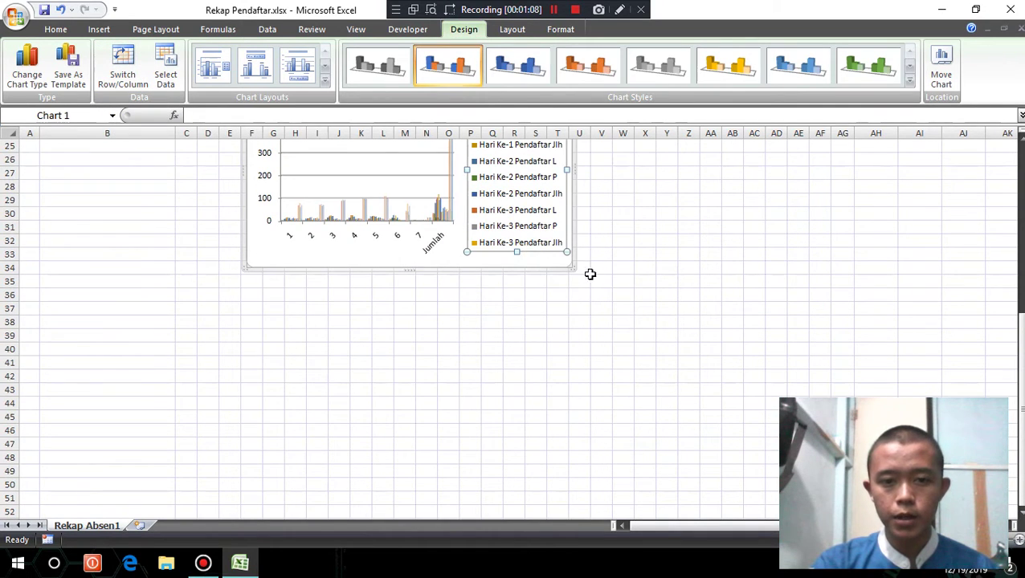
scroll(548, 265, "up", 2)
scroll(457, 262, "up", 1)
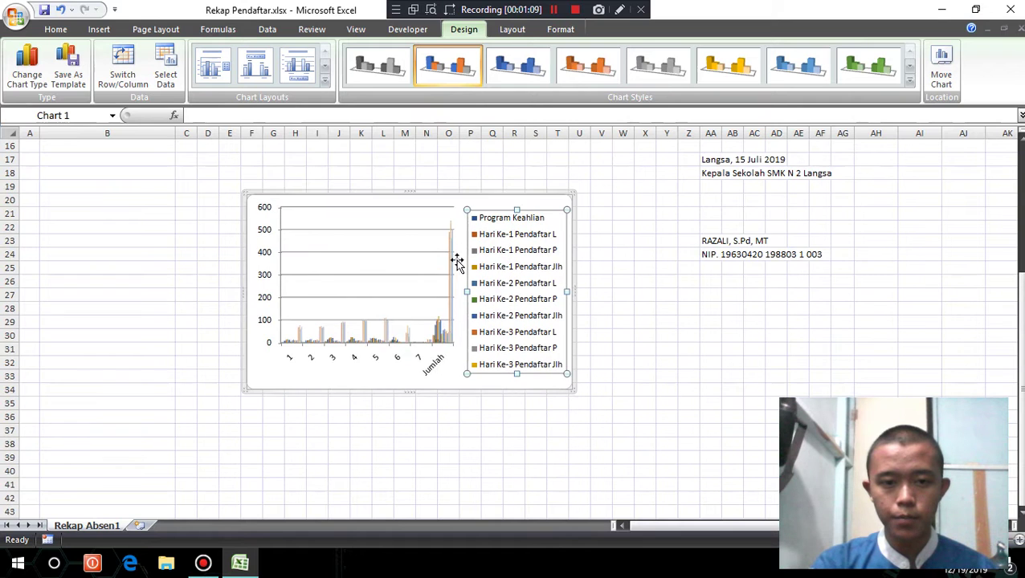
scroll(666, 306, "up", 4)
scroll(658, 277, "down", 2)
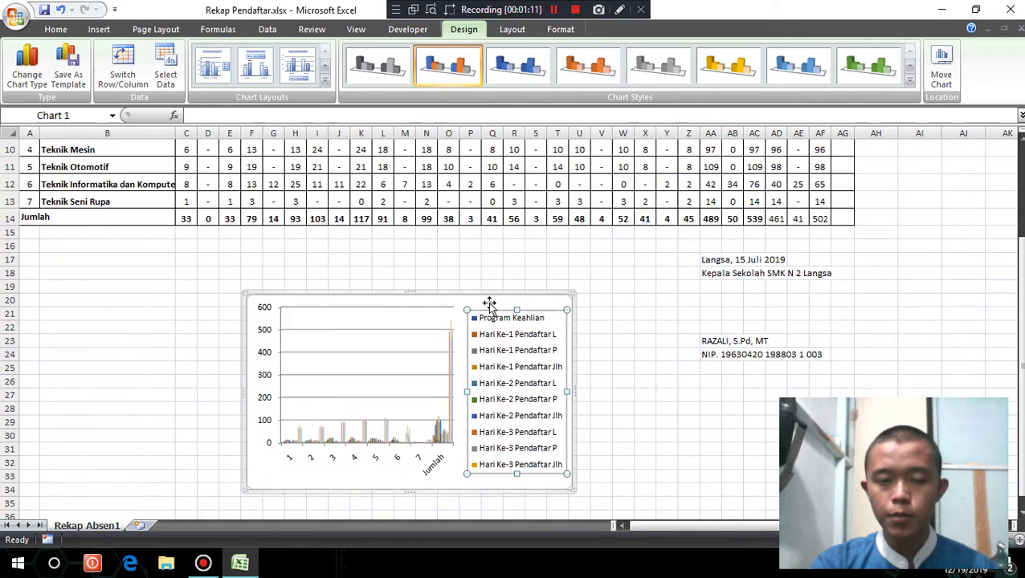
scroll(649, 327, "down", 2)
scroll(571, 386, "down", 1)
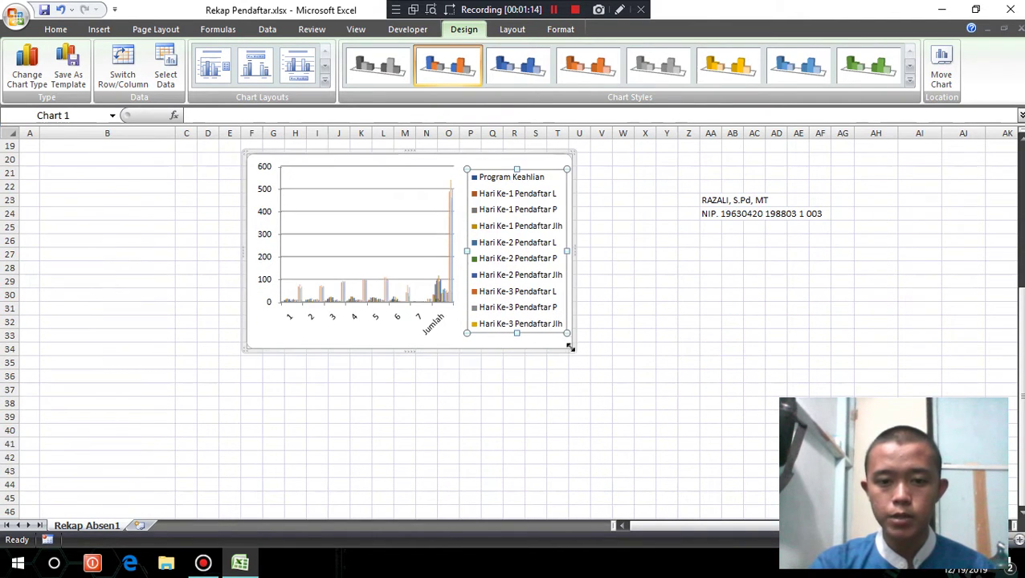
Widen the chart to the right and stretch it downward
mouse_move(569, 347)
left_mouse_down()
mouse_move(816, 521)
mouse_move(834, 387)
left_mouse_up()
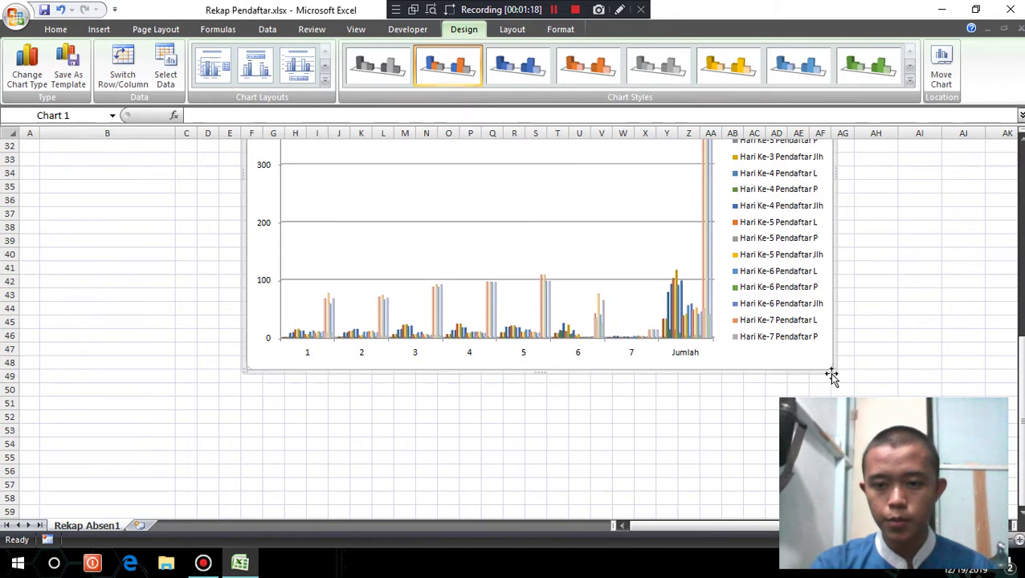
scroll(831, 376, "up", 7)
scroll(832, 376, "up", 3)
scroll(831, 376, "down", 9)
scroll(835, 365, "down", 1)
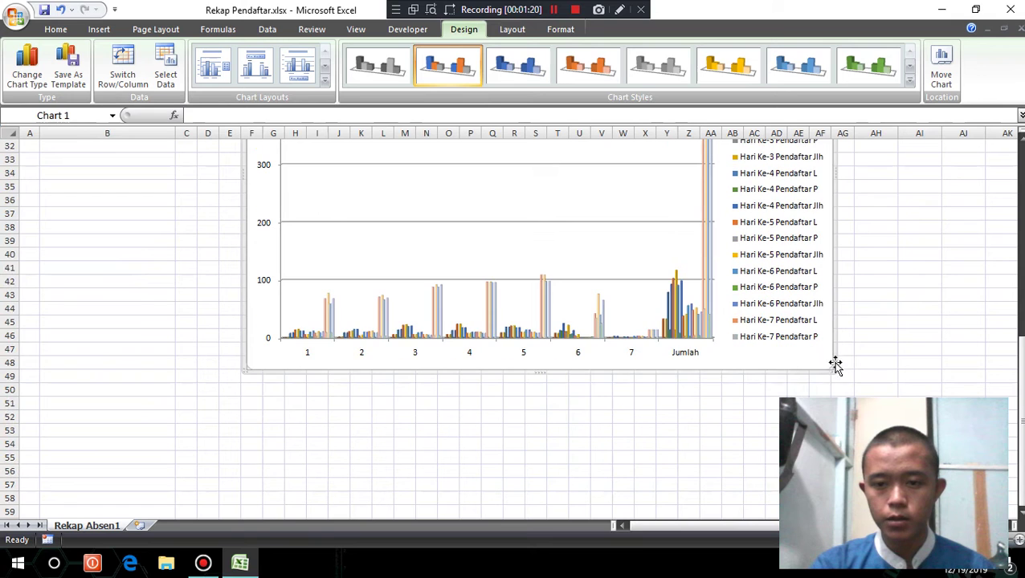
left_click_drag(836, 372, 964, 494)
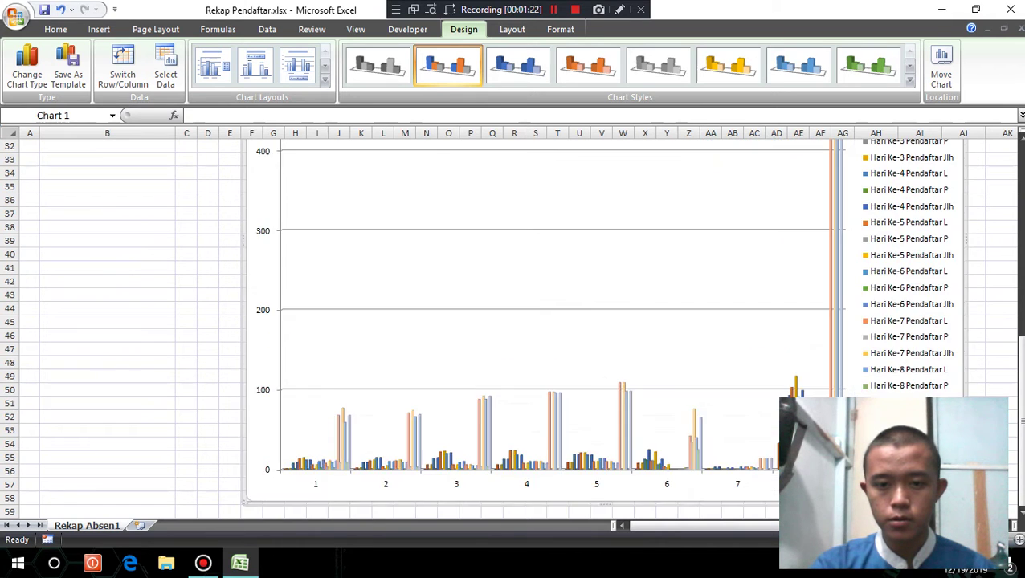
scroll(413, 357, "down", 4)
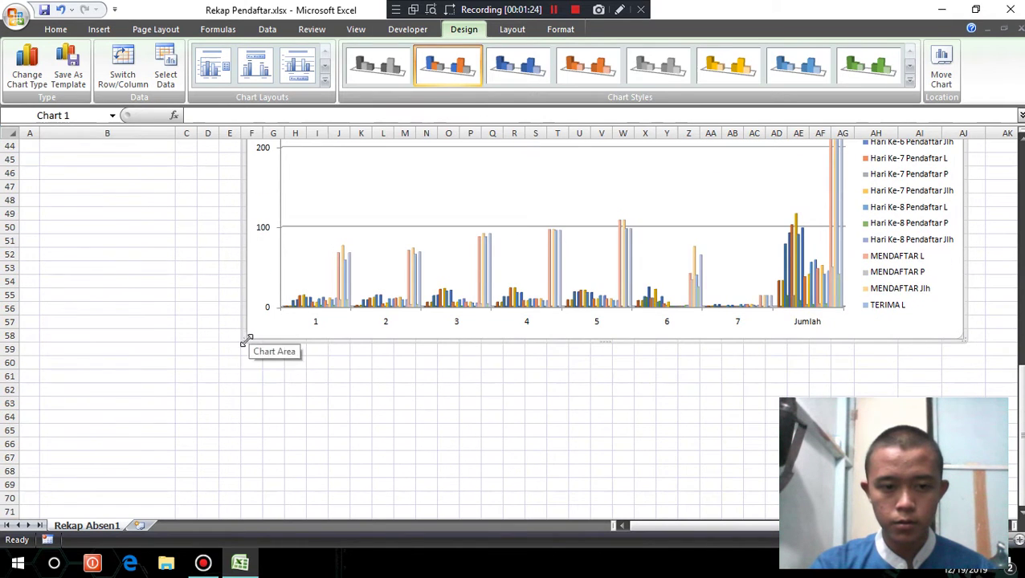
Extend the chart left to column A and lower its top edge
left_click_drag(251, 337, 53, 442)
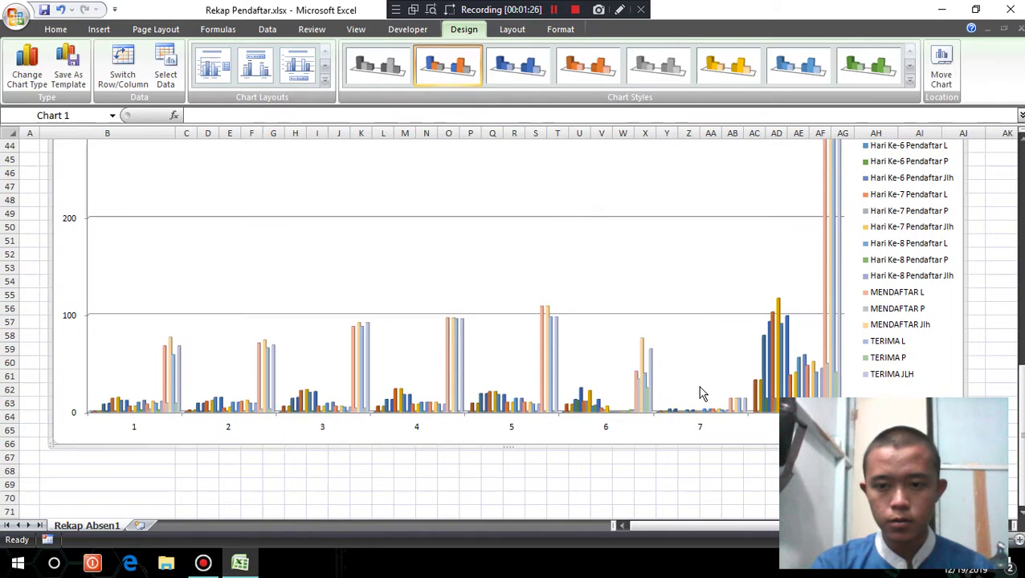
scroll(700, 394, "up", 4)
scroll(801, 389, "up", 4)
scroll(668, 286, "up", 3)
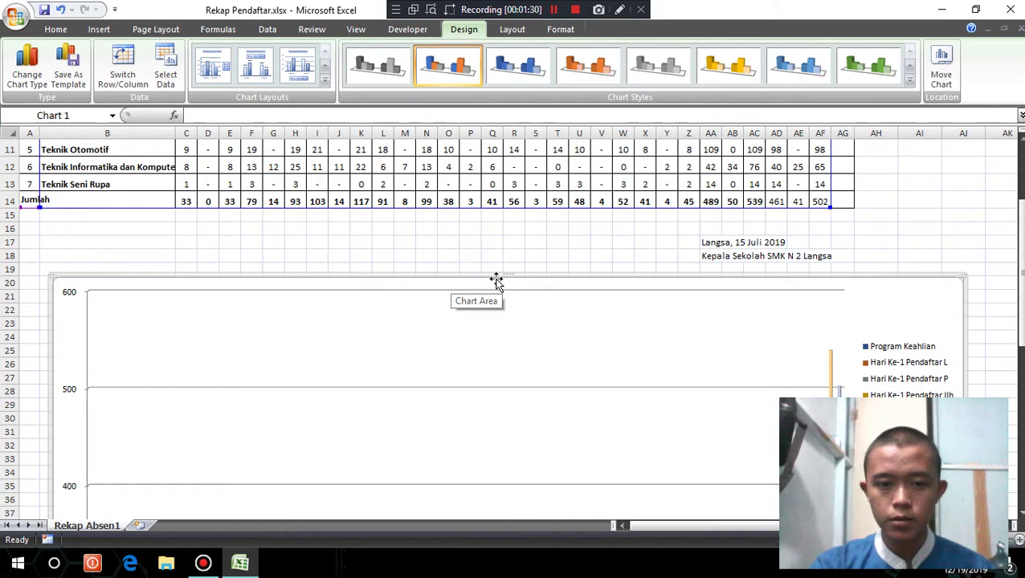
mouse_move(507, 273)
left_mouse_down()
mouse_move(511, 316)
mouse_move(595, 313)
left_mouse_up()
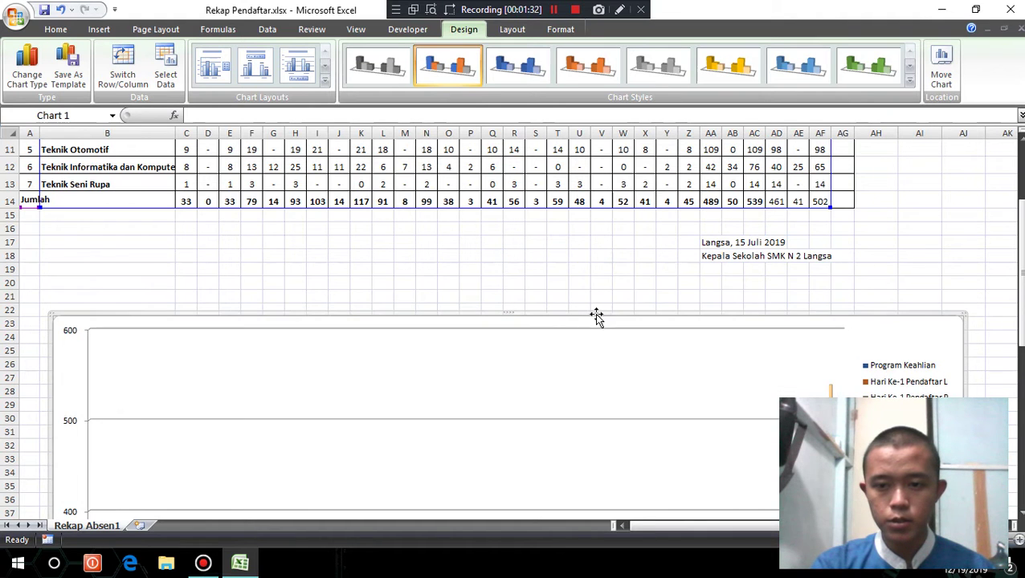
scroll(595, 313, "down", 6)
scroll(774, 322, "down", 5)
scroll(562, 313, "down", 1)
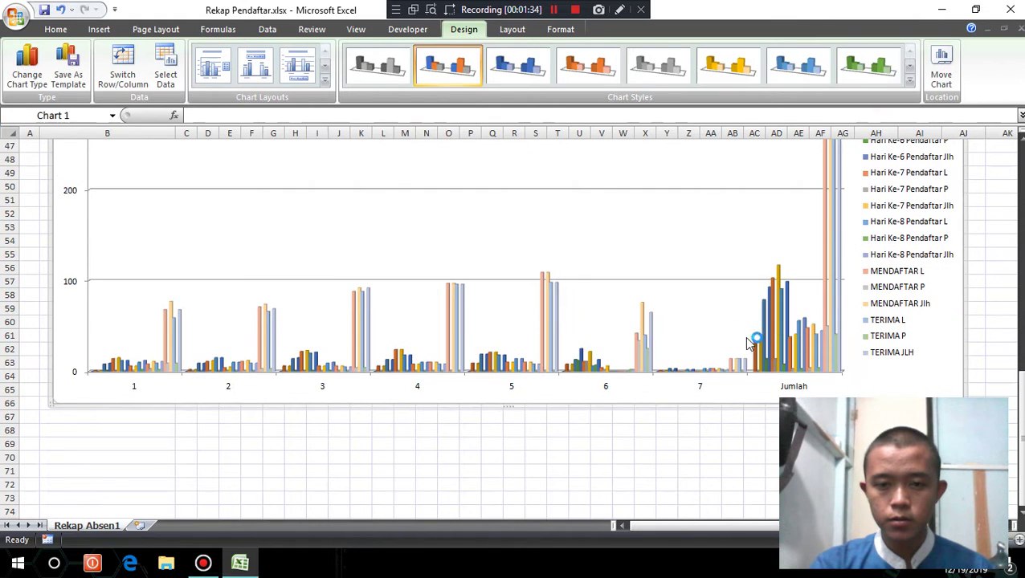
scroll(549, 284, "up", 5)
scroll(421, 244, "up", 4)
scroll(421, 242, "up", 2)
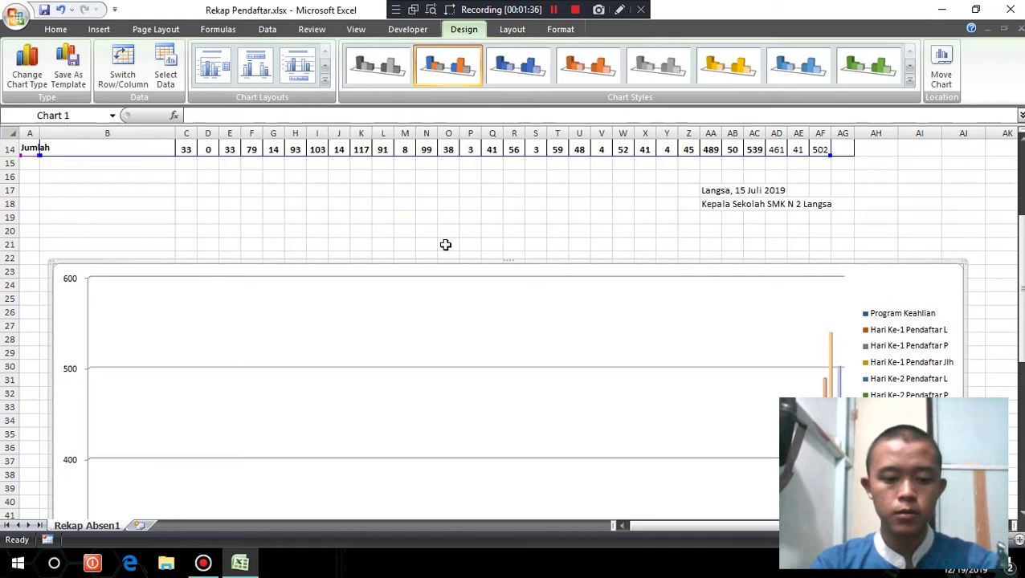
Cancel the accidental '=' formula entry
type("=")
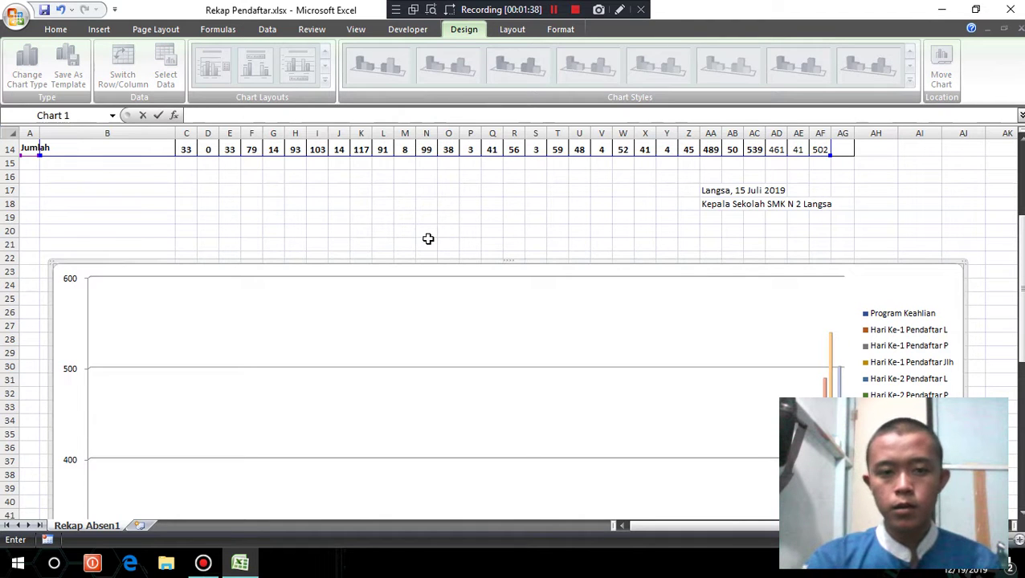
scroll(428, 239, "down", 3)
scroll(428, 238, "down", 1)
left_click(430, 240)
scroll(437, 241, "up", 3)
Apply a layout with Chart Title and Axis Title placeholders and a blue monochrome style
scroll(475, 257, "up", 2)
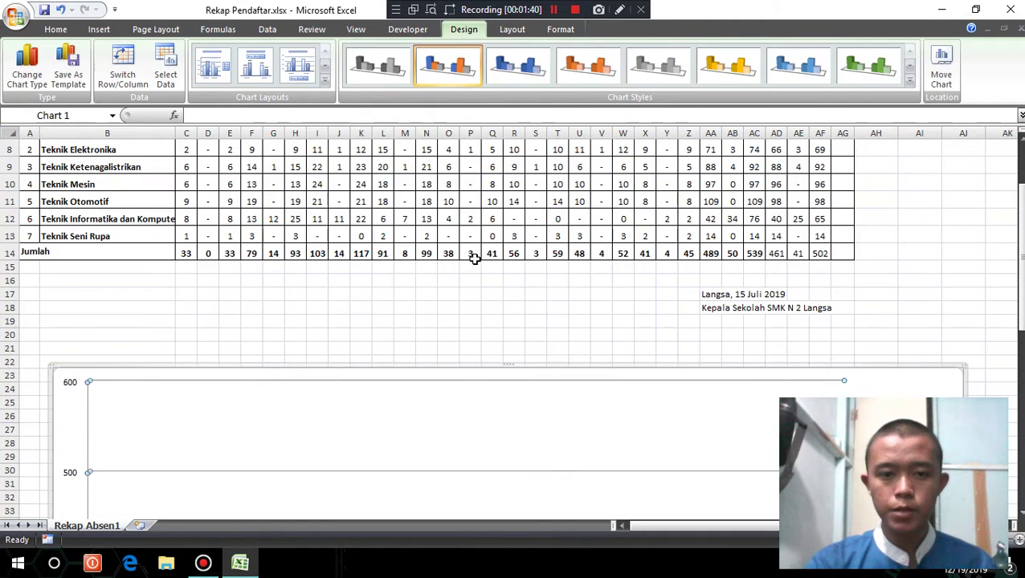
left_click(454, 321)
left_click(423, 441)
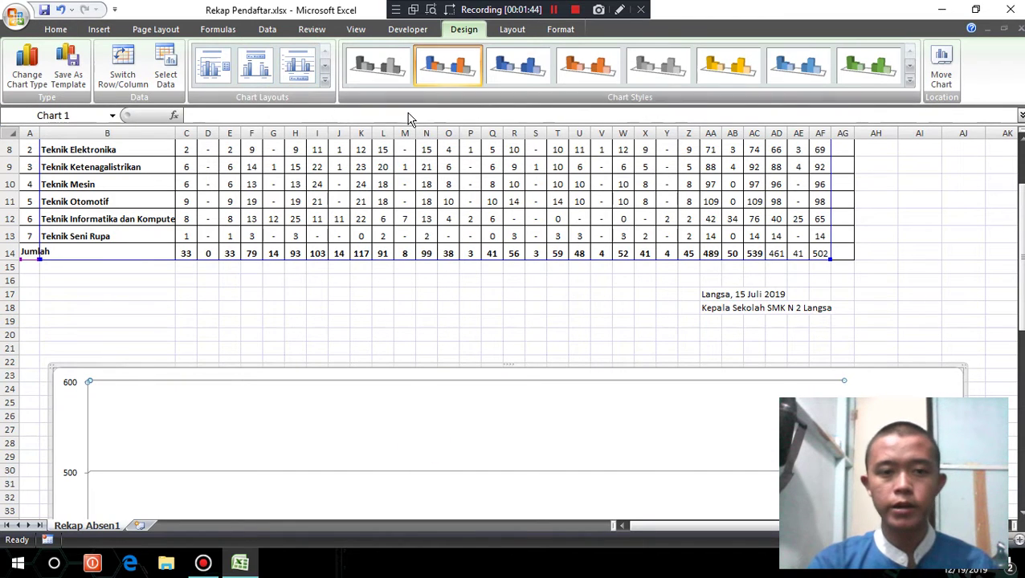
left_click(324, 79)
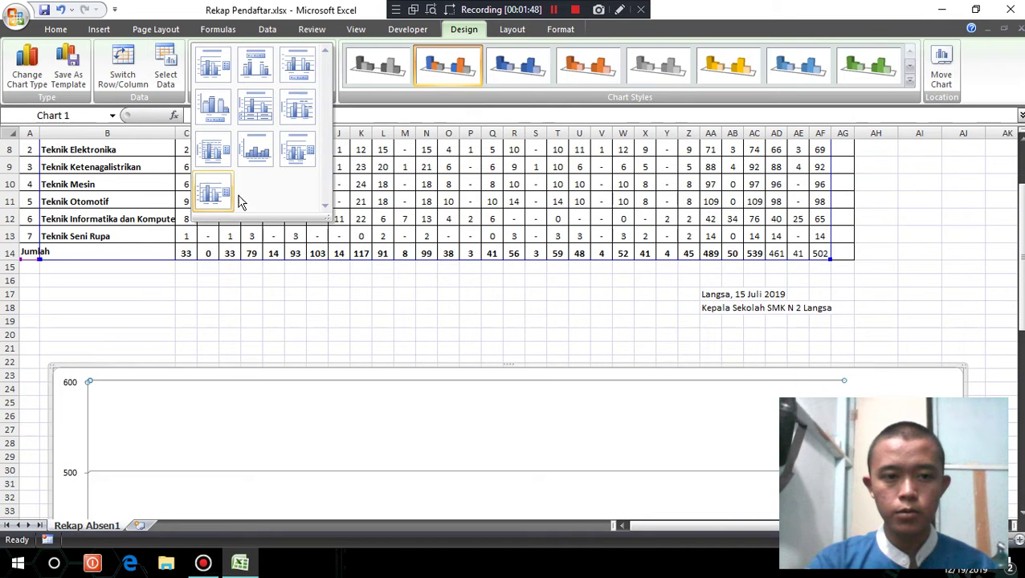
left_click(296, 159)
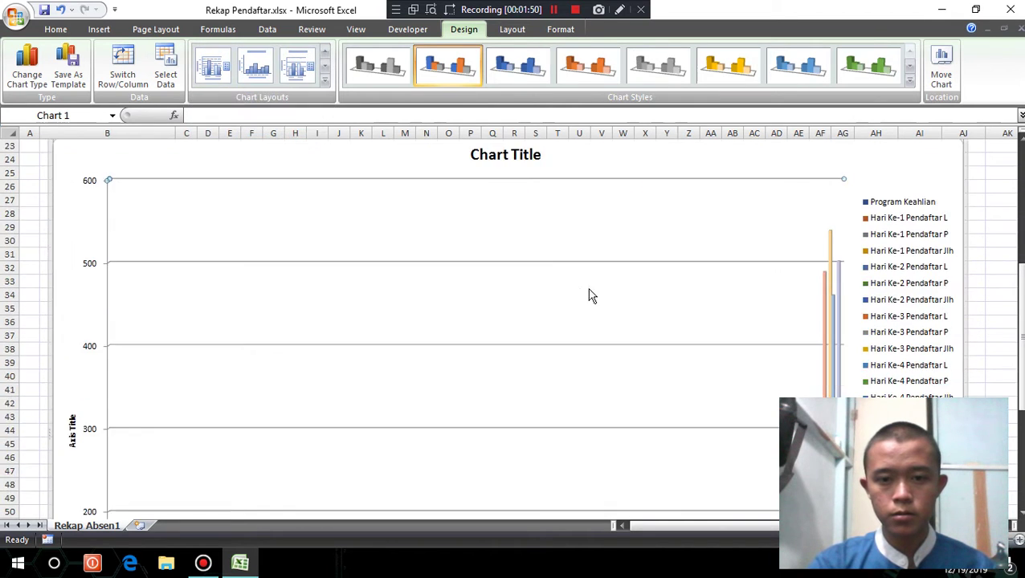
scroll(594, 298, "down", 6)
scroll(599, 299, "down", 3)
scroll(523, 303, "up", 4)
scroll(491, 322, "up", 2)
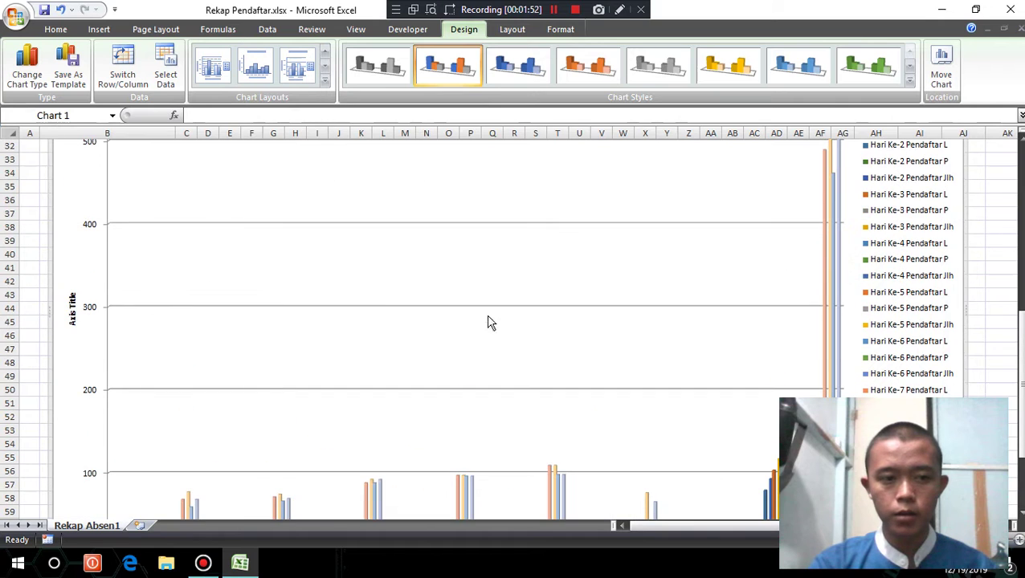
scroll(356, 317, "down", 5)
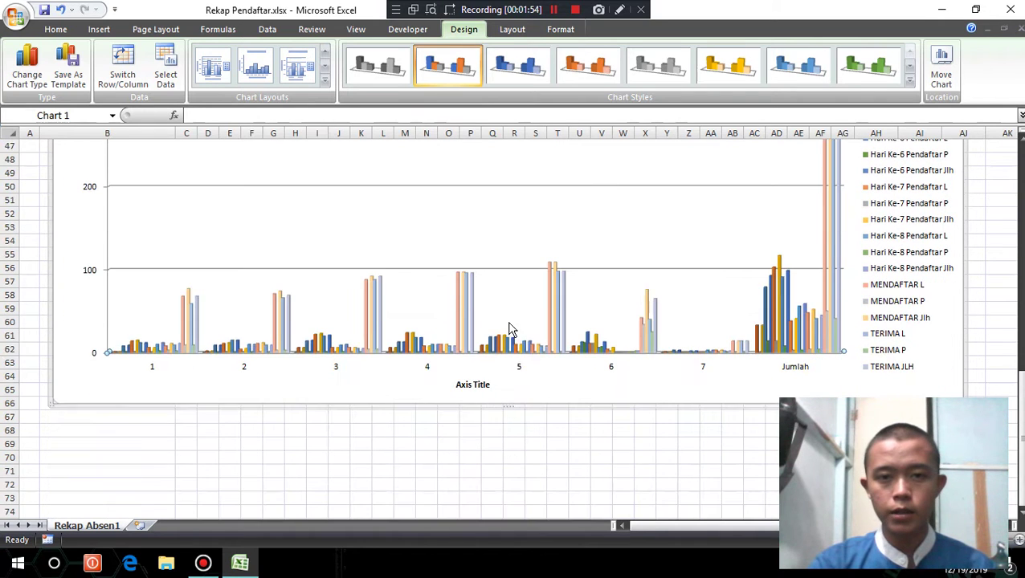
scroll(514, 322, "up", 5)
scroll(519, 313, "up", 2)
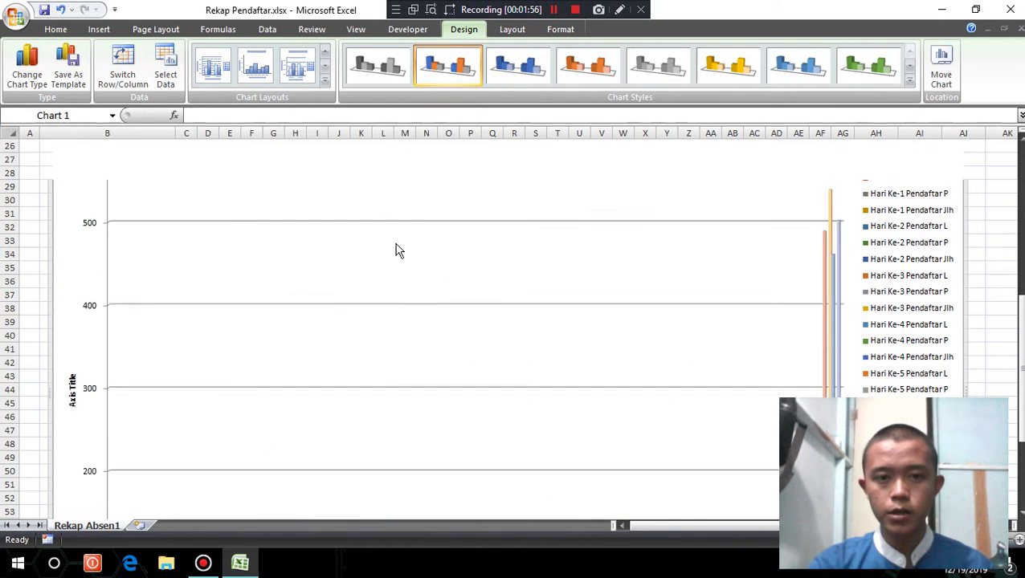
scroll(396, 246, "up", 1)
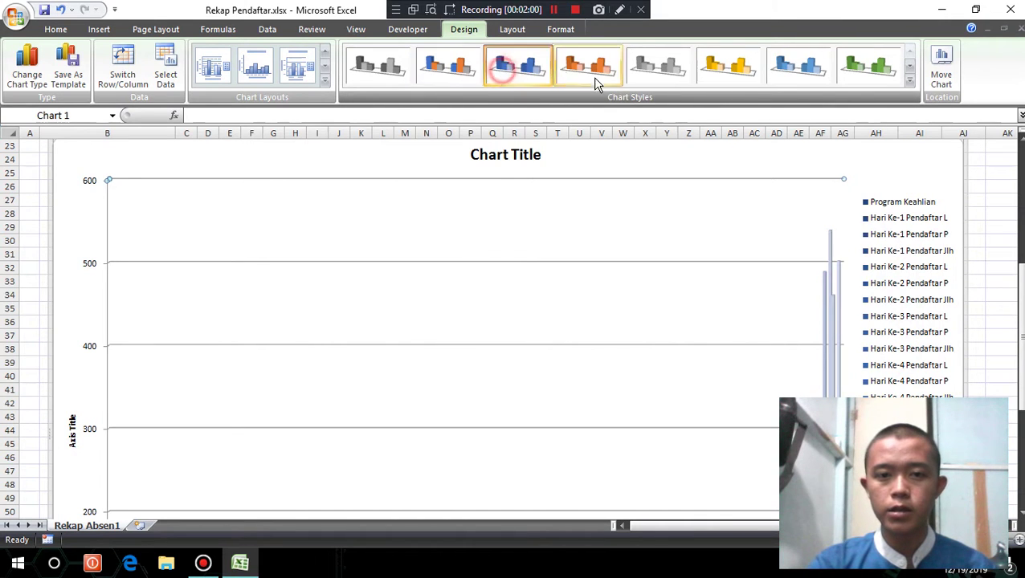
Scroll through the multicoloured column chart below the table to review it
scroll(659, 217, "down", 2)
scroll(581, 202, "down", 6)
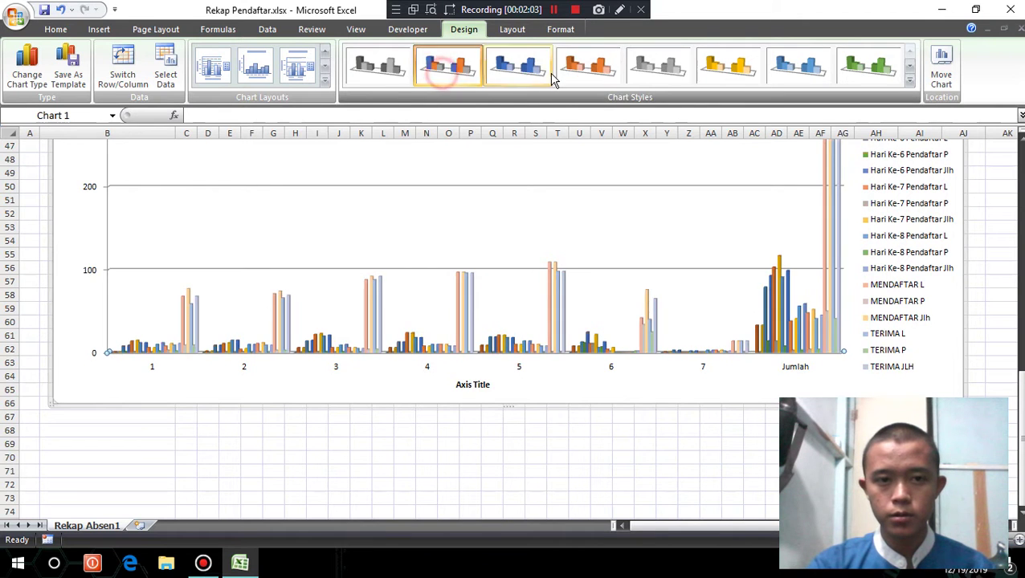
scroll(416, 249, "up", 6)
scroll(542, 248, "up", 4)
scroll(549, 240, "up", 5)
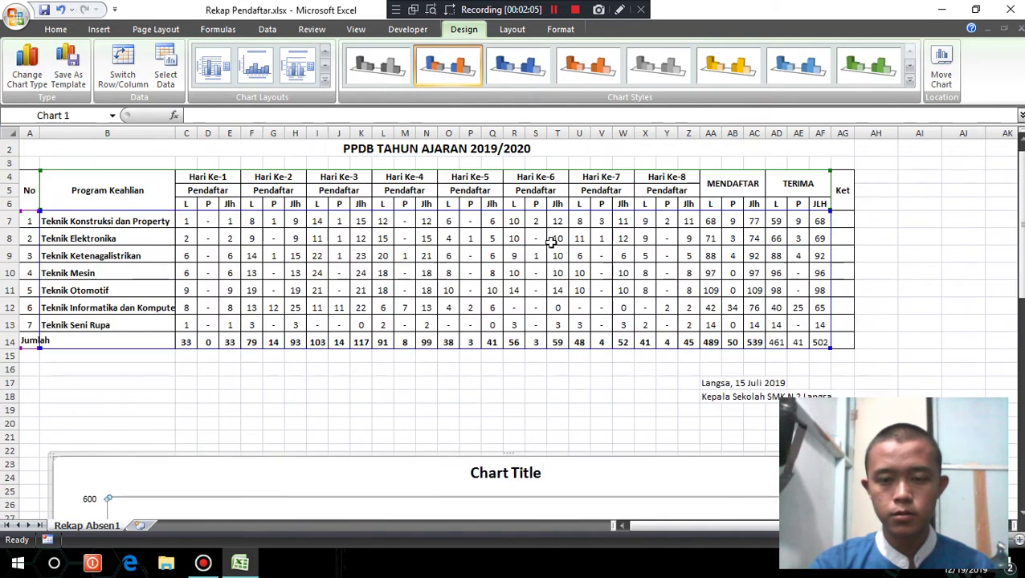
scroll(549, 240, "down", 5)
scroll(548, 240, "down", 4)
scroll(562, 249, "down", 6)
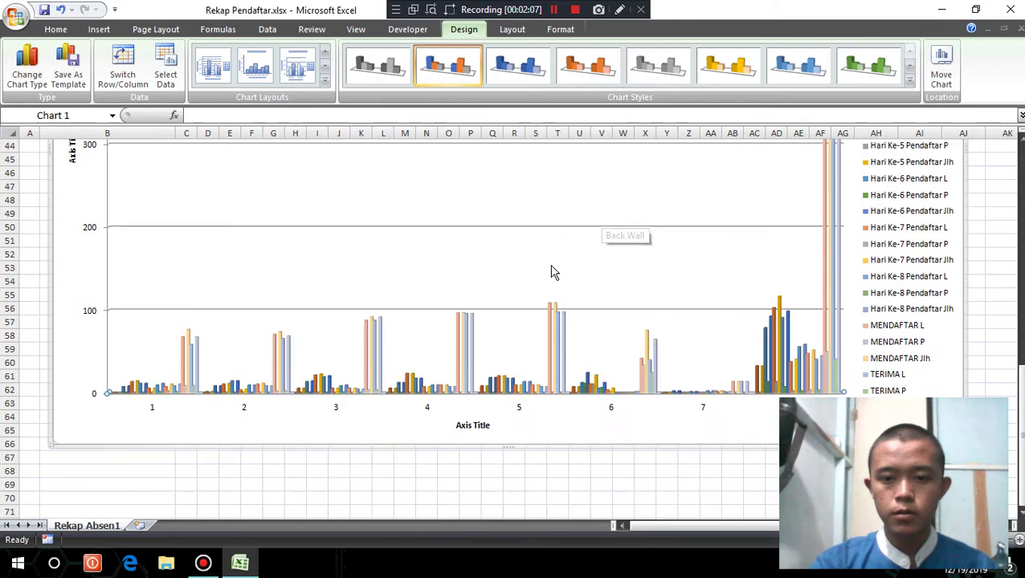
scroll(498, 309, "up", 3)
scroll(481, 305, "up", 5)
scroll(546, 298, "up", 1)
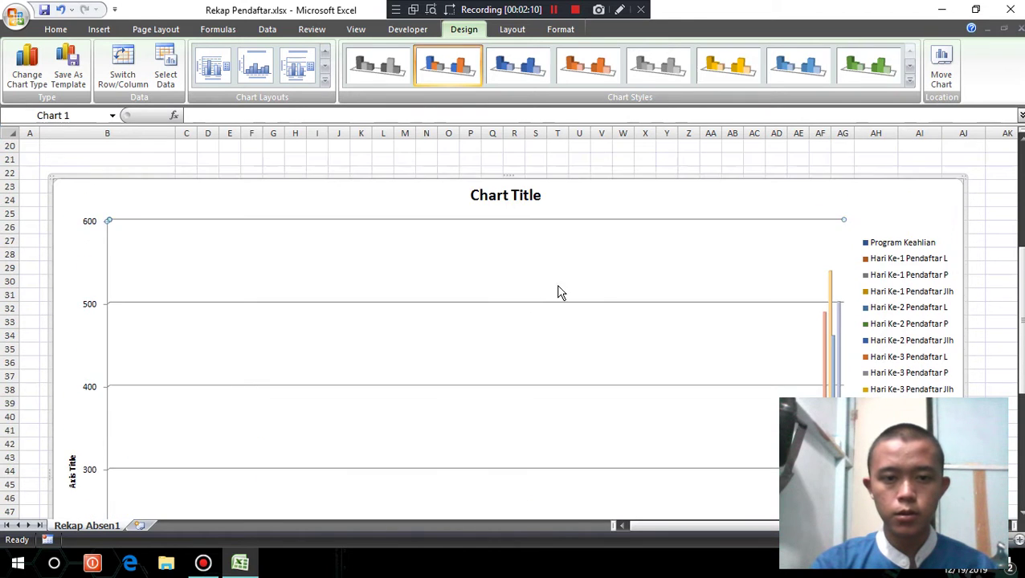
scroll(556, 287, "up", 1)
scroll(522, 281, "up", 1)
scroll(402, 265, "down", 4)
scroll(417, 273, "down", 4)
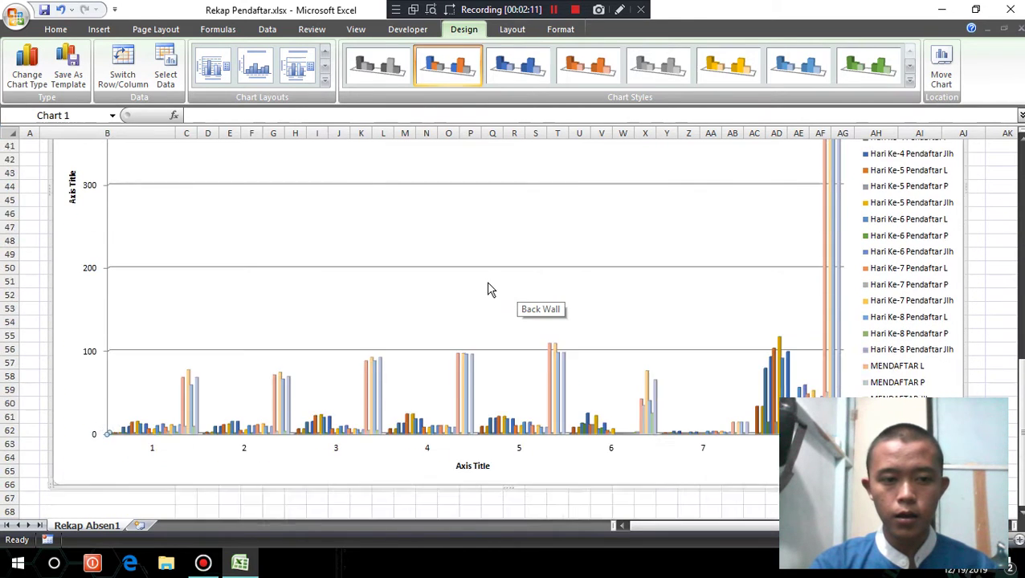
scroll(497, 273, "up", 4)
scroll(498, 265, "up", 3)
Clear the 'Chart Title' placeholder text from the chart title
left_click(521, 235)
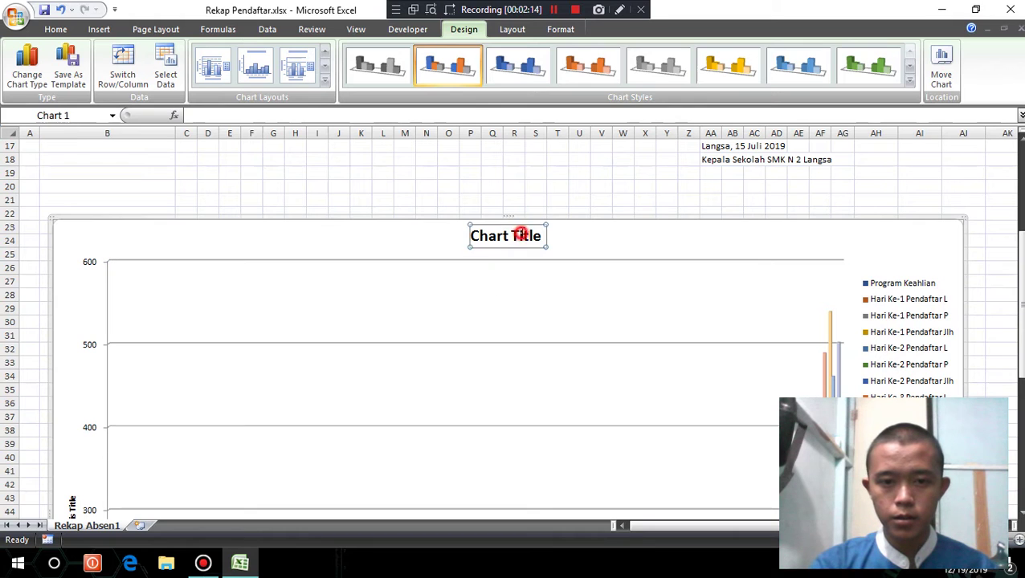
left_click(525, 236)
left_click_drag(543, 241, 481, 241)
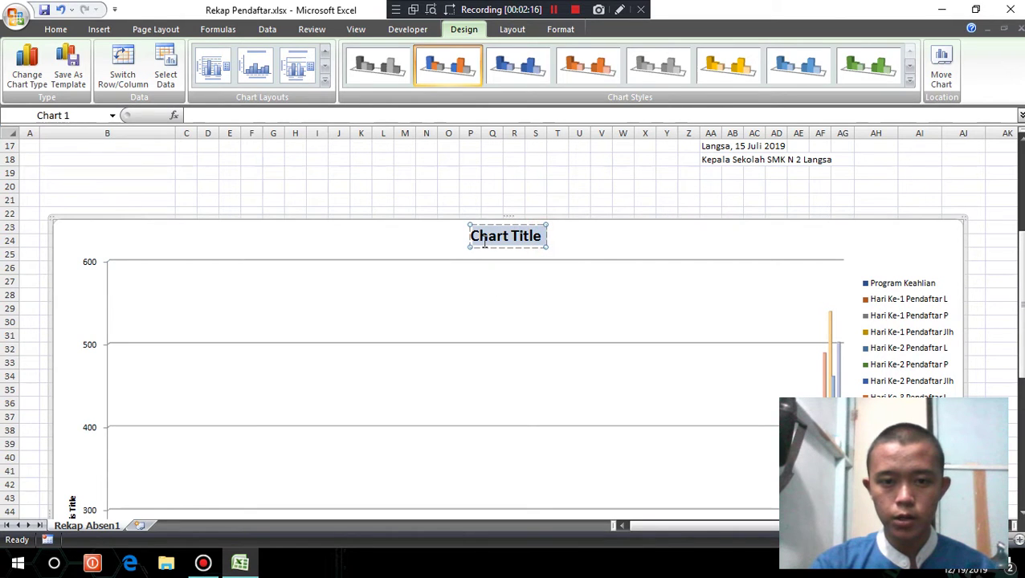
left_click(543, 237)
scroll(554, 277, "up", 3)
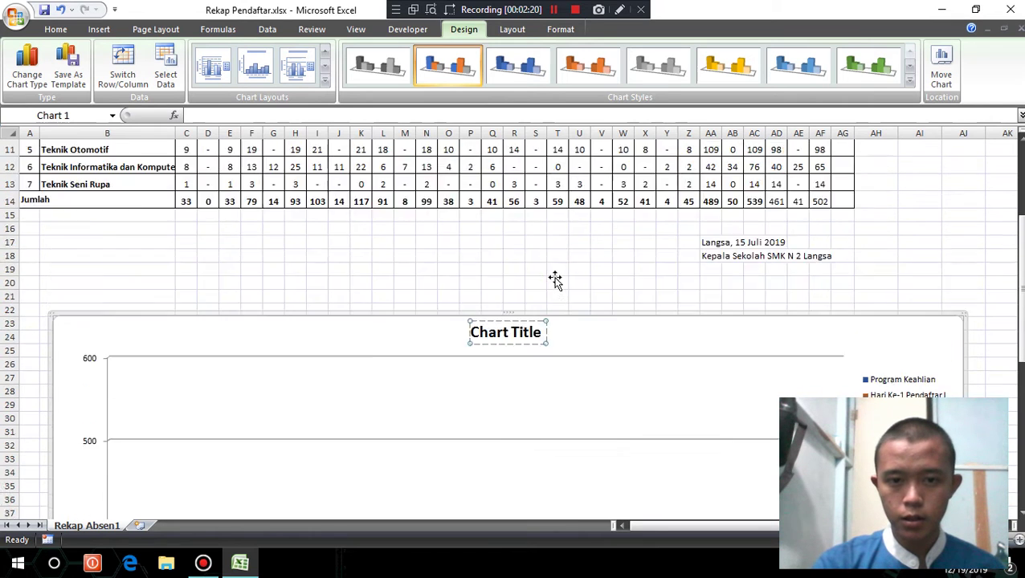
scroll(555, 276, "up", 3)
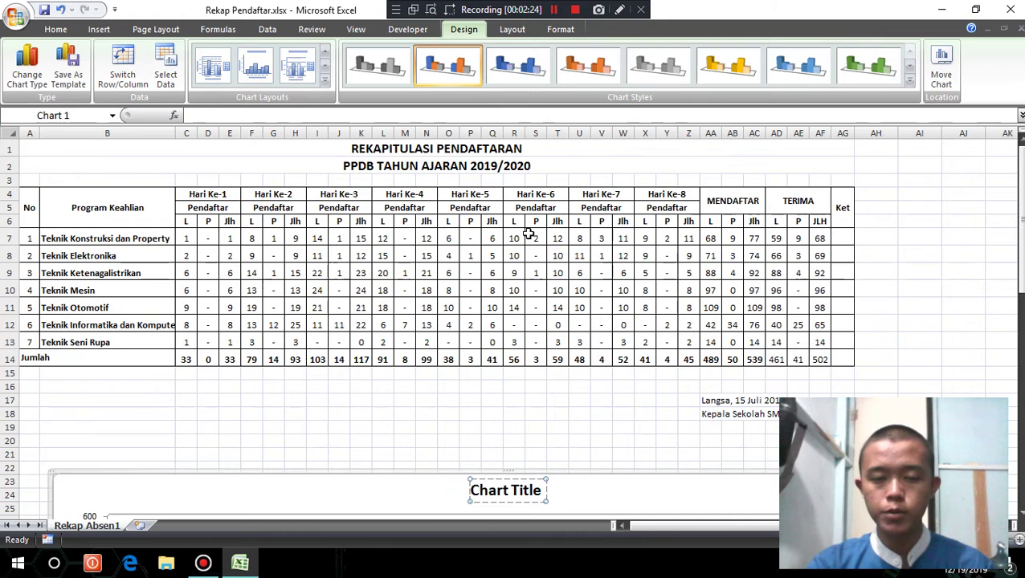
scroll(564, 374, "down", 4)
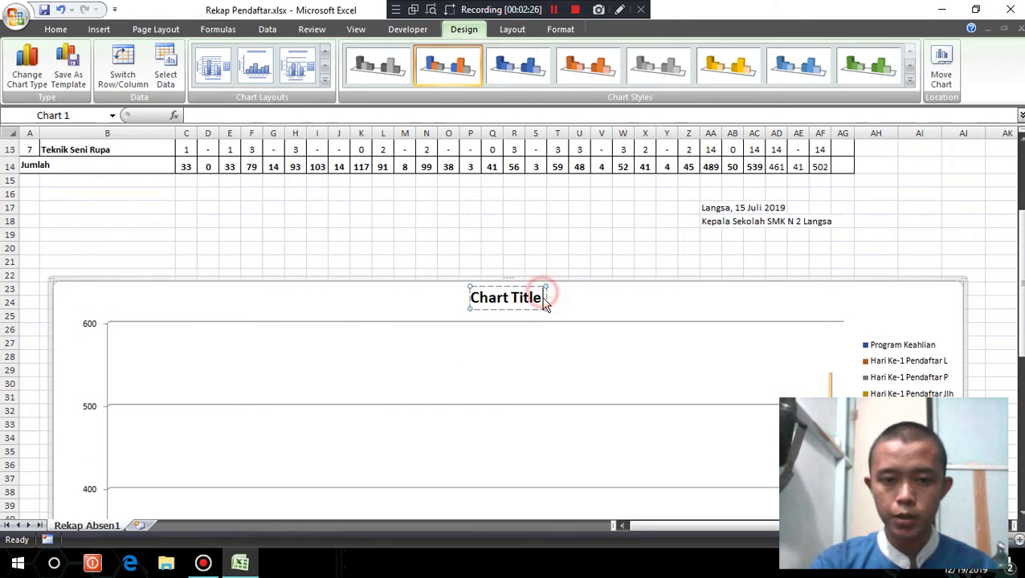
key("BackSpace")
key("BackSpace")
key("BackSpace")
key("BackSpace")
key("BackSpace")
key("BackSpace")
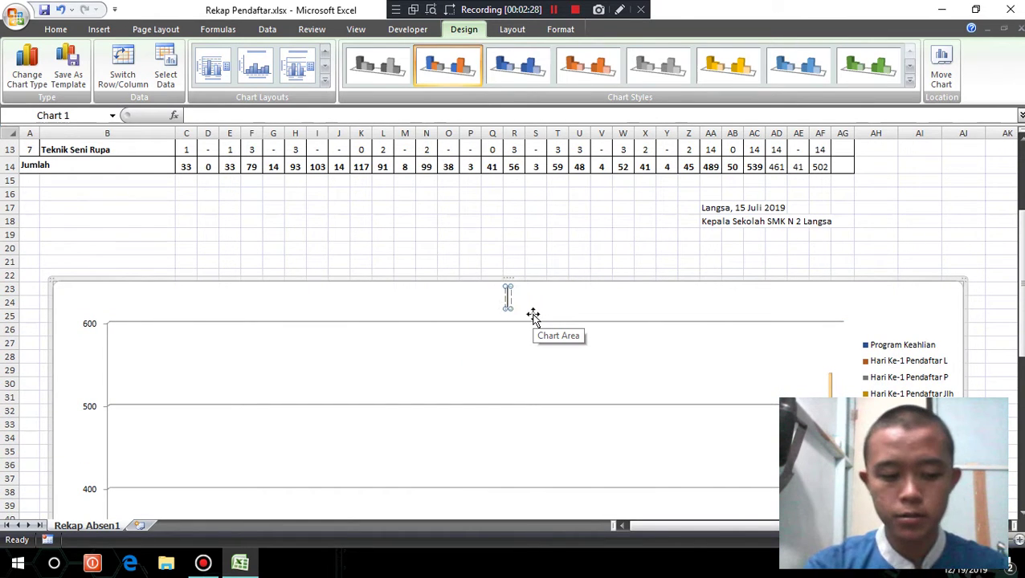
Type 'RAKAPITULASI' as the title and correct its misspelled letters
type("RAK")
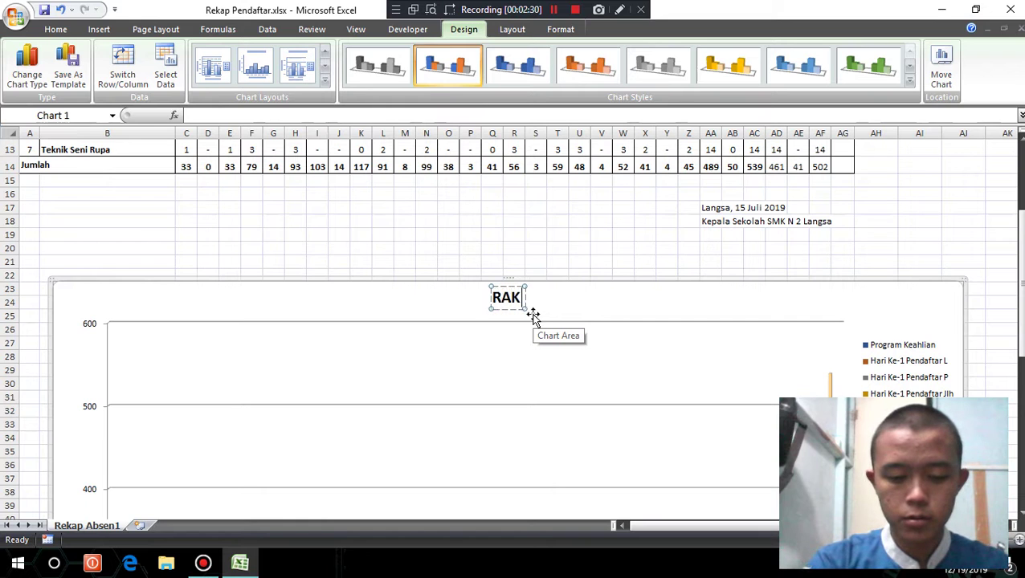
type("APITULASI")
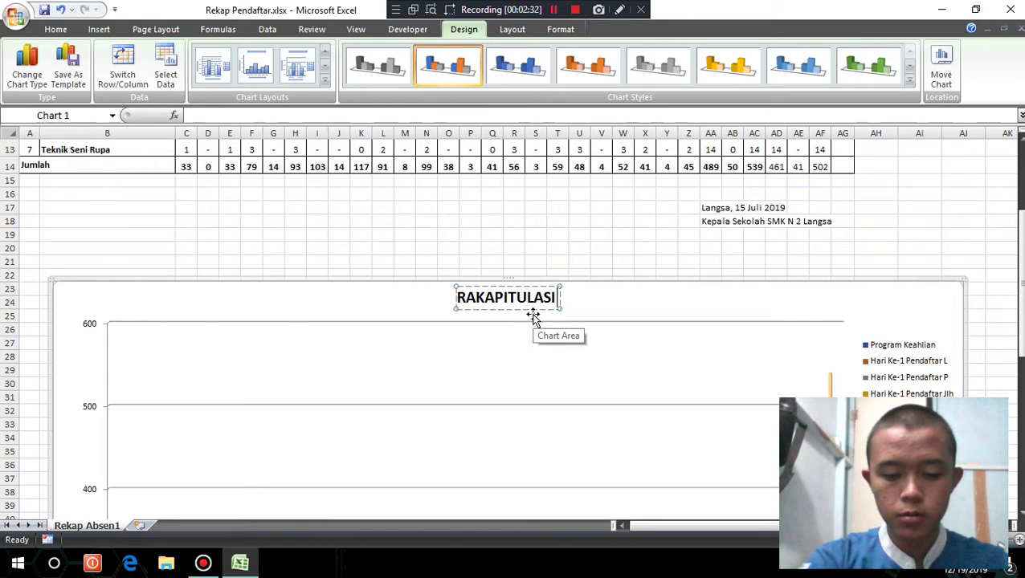
scroll(532, 315, "up", 3)
scroll(533, 315, "up", 1)
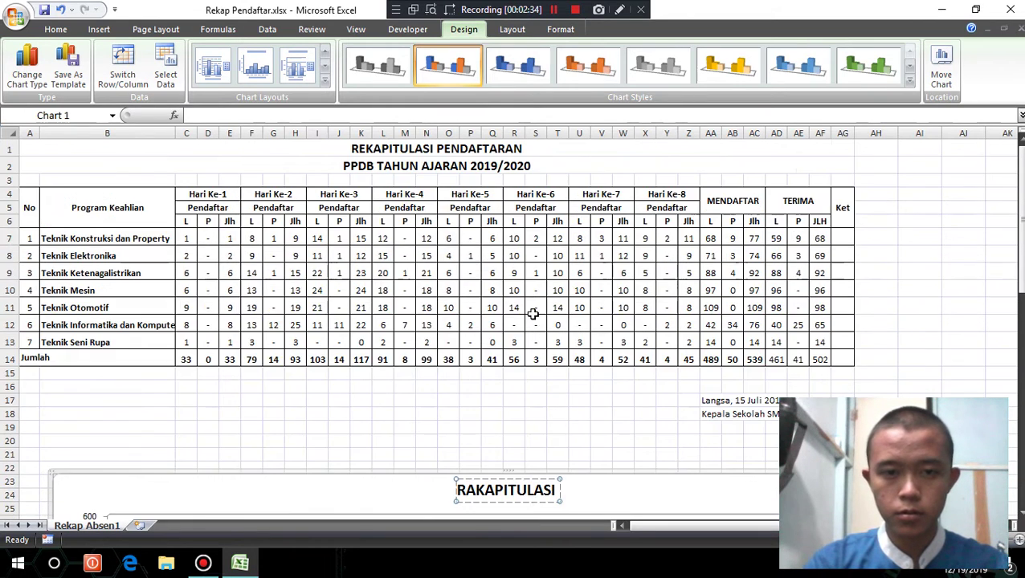
scroll(530, 318, "down", 2)
left_click(473, 401)
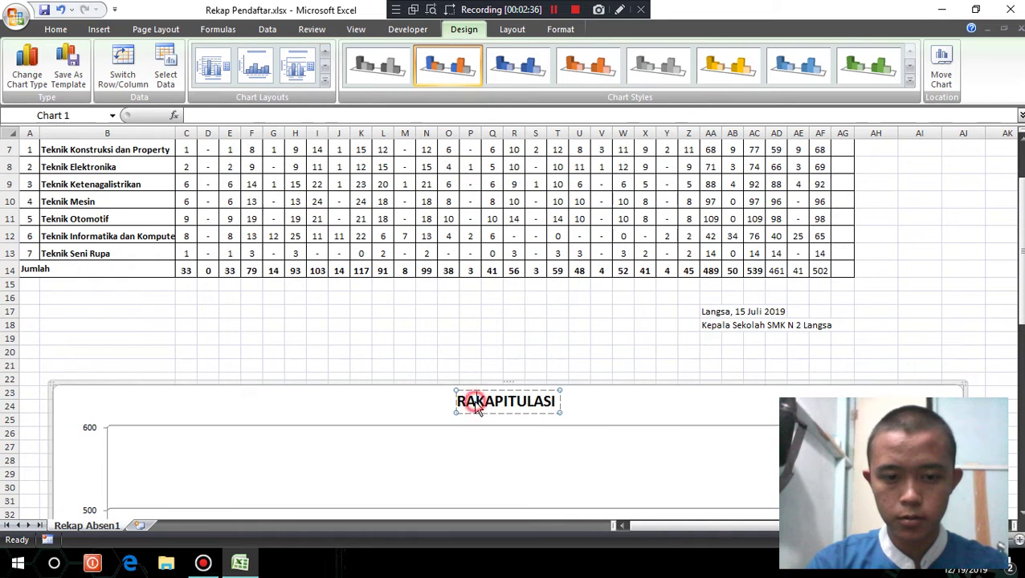
key("BackSpace")
type("E")
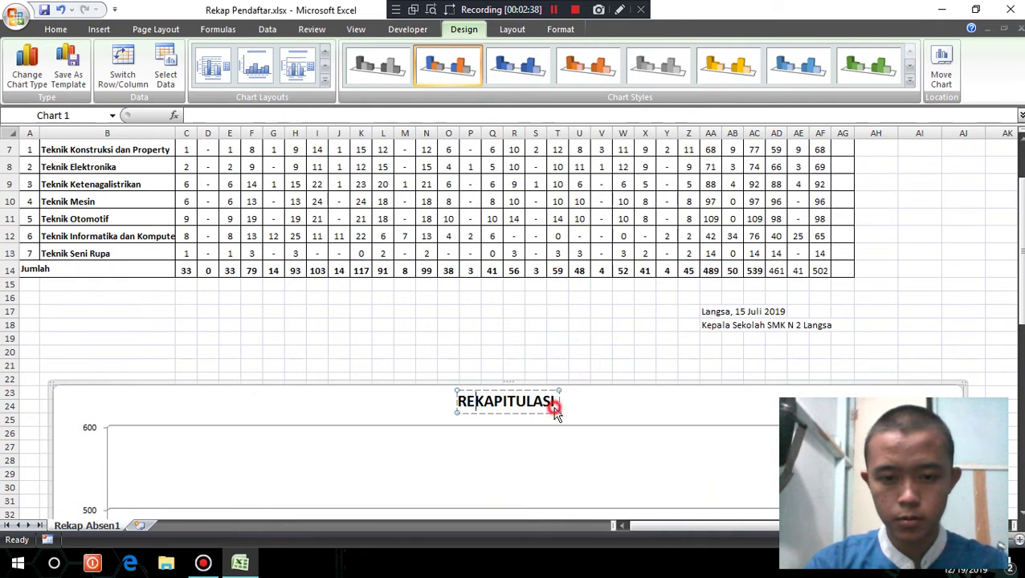
scroll(554, 405, "up", 2)
scroll(550, 411, "down", 2)
left_click(553, 400)
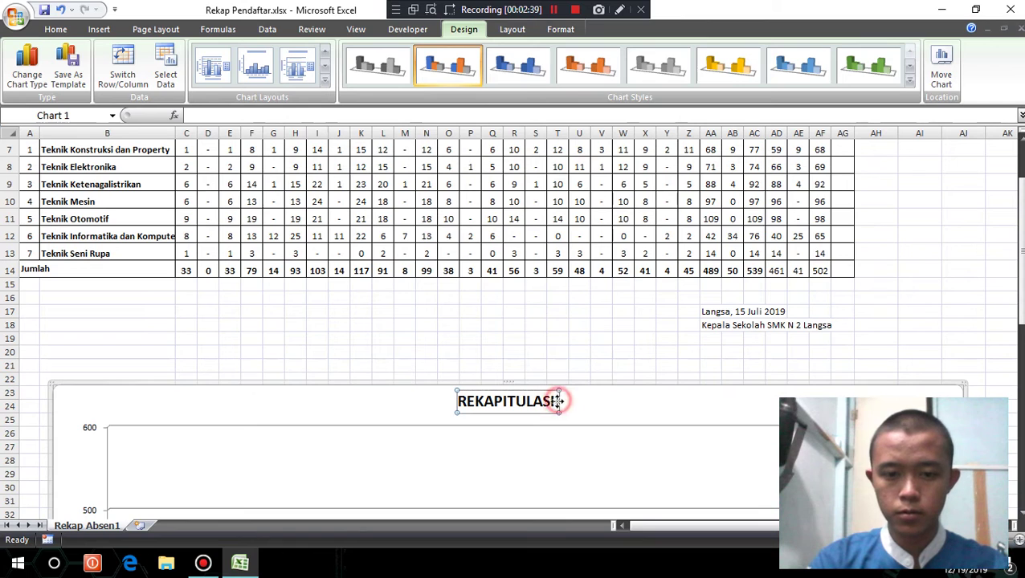
key("BackSpace")
Continue the title with 'ITULAS PENDAFTARAN' and 'PPDB TAHUN JARAN 2019/2010'
type("ITULAS")
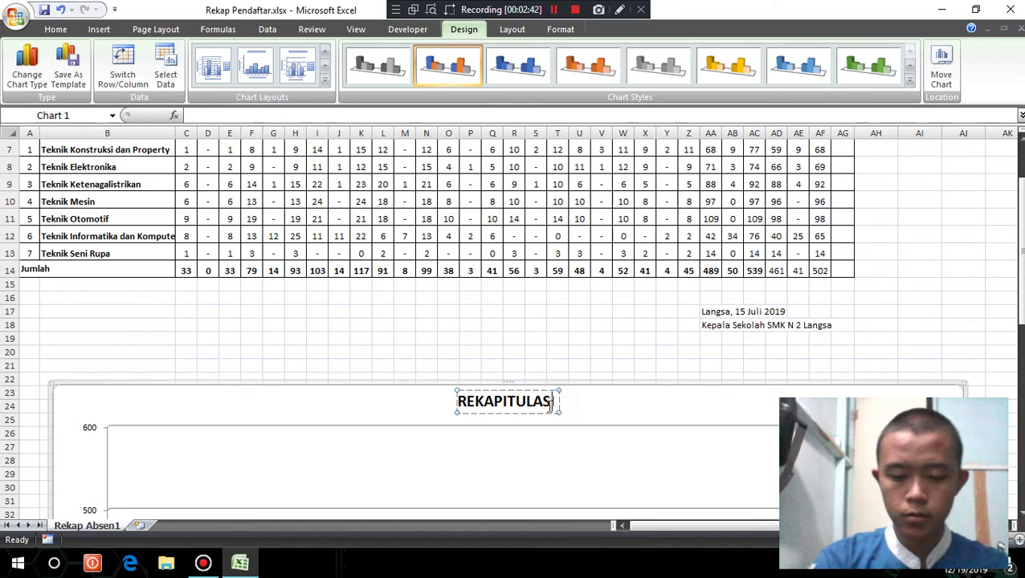
type(" PENDAFTAR")
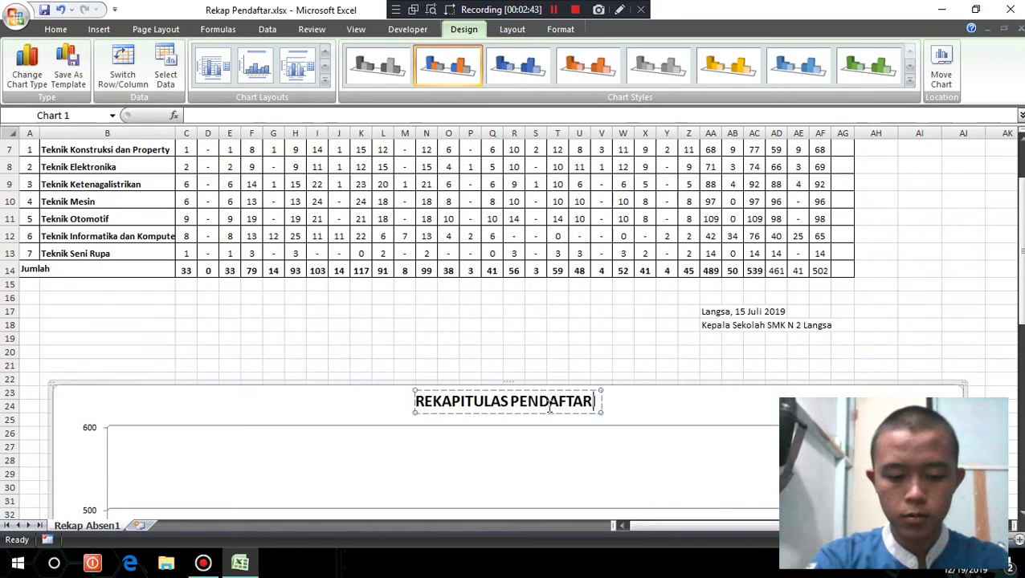
type("AN")
scroll(550, 406, "up", 2)
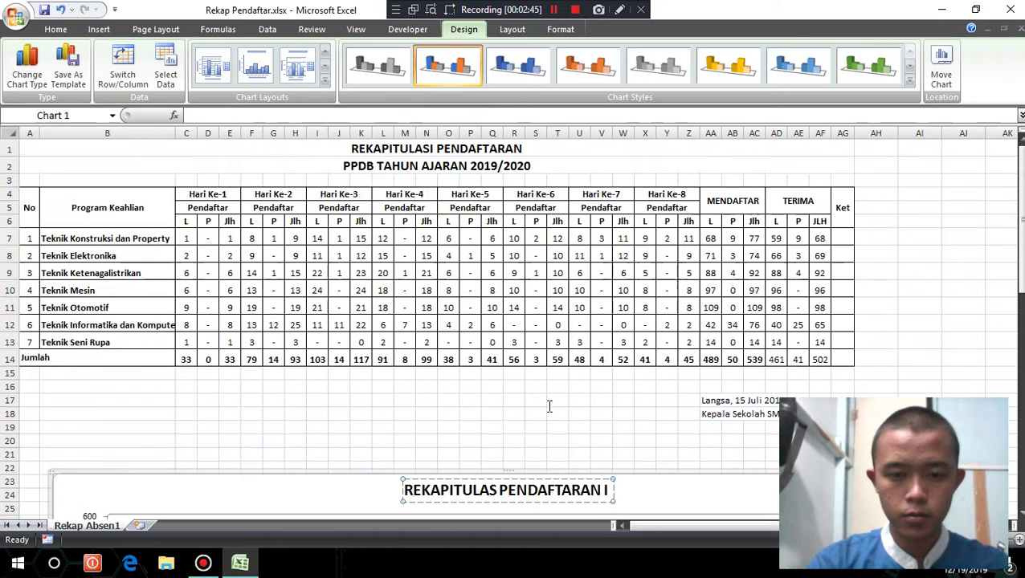
scroll(549, 406, "down", 4)
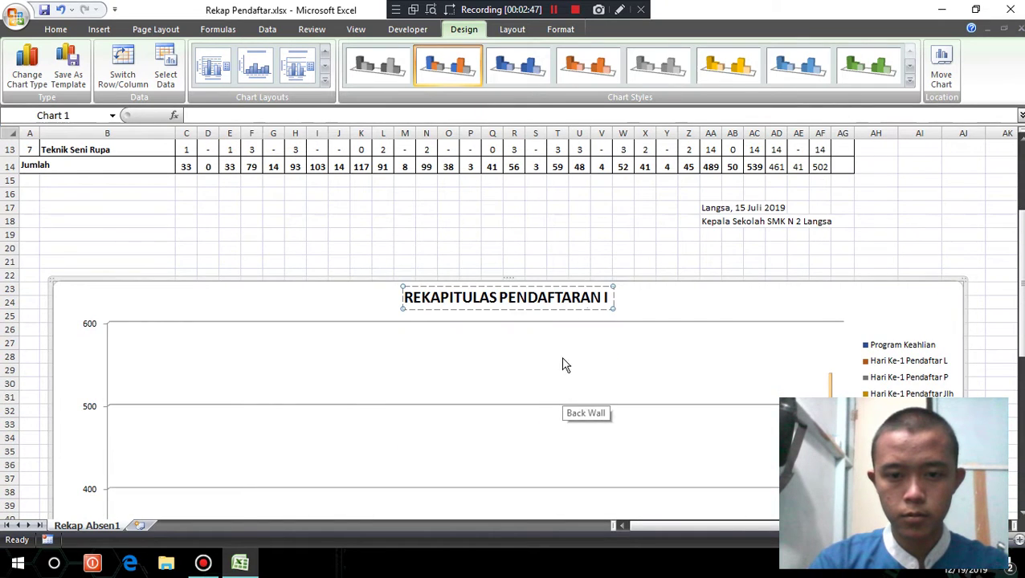
left_click(608, 299)
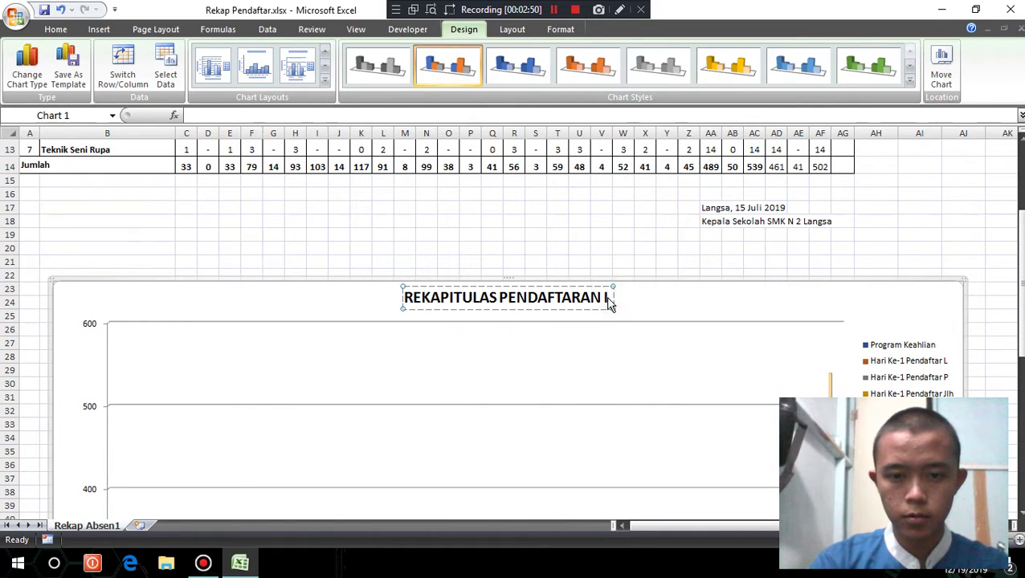
type("PP")
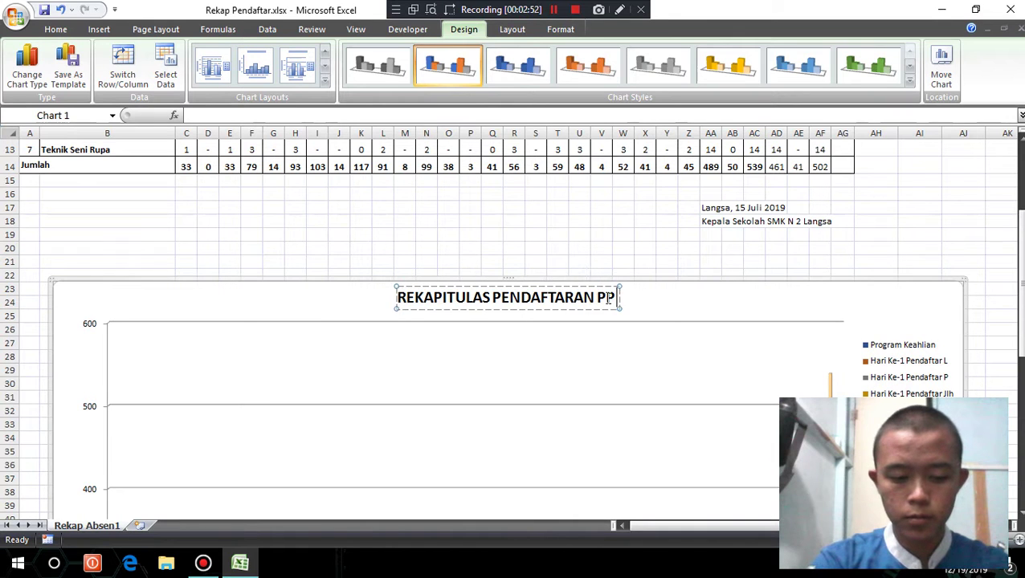
type("DB TAHUN")
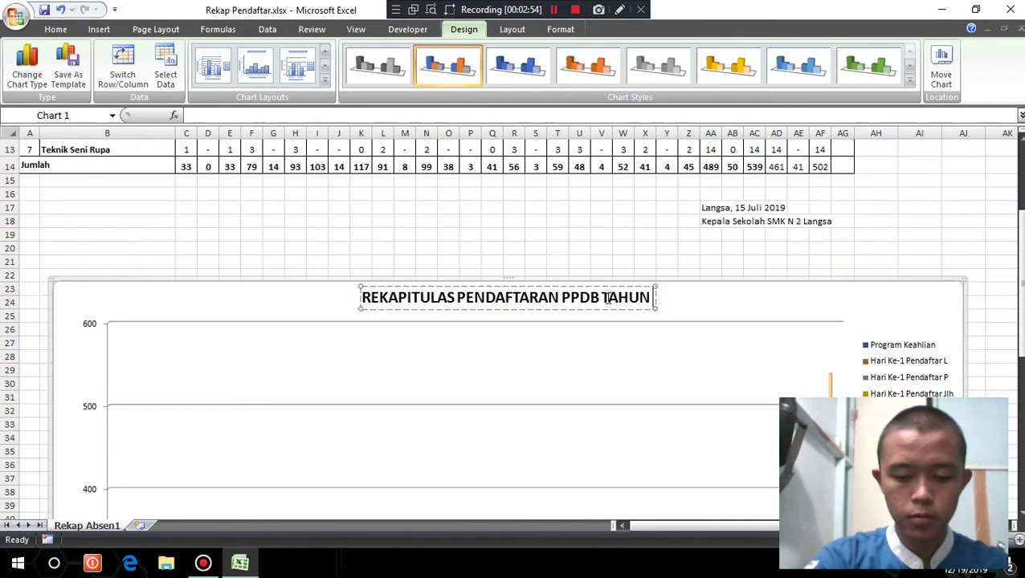
type(" JARAN")
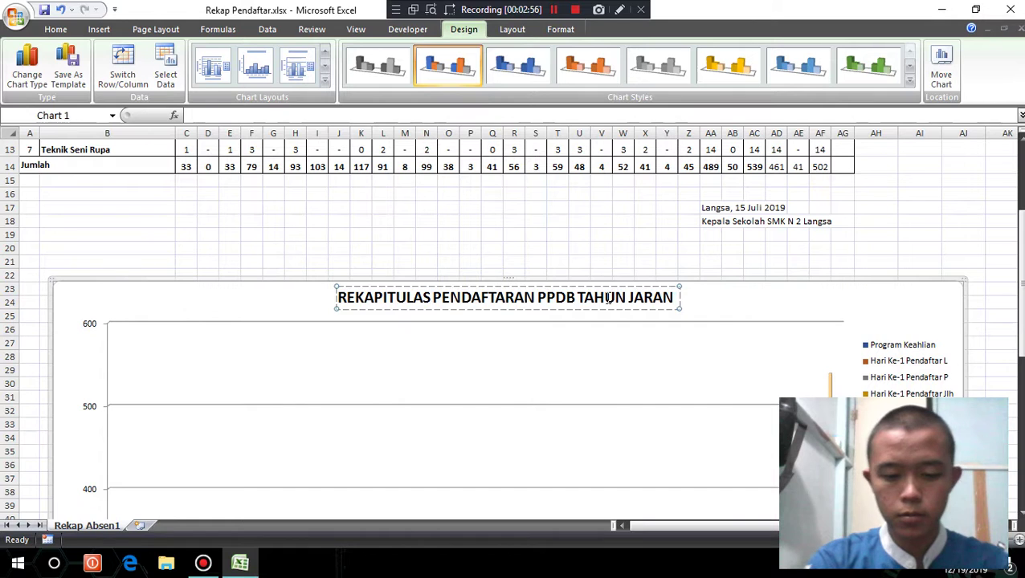
type(" 2019/")
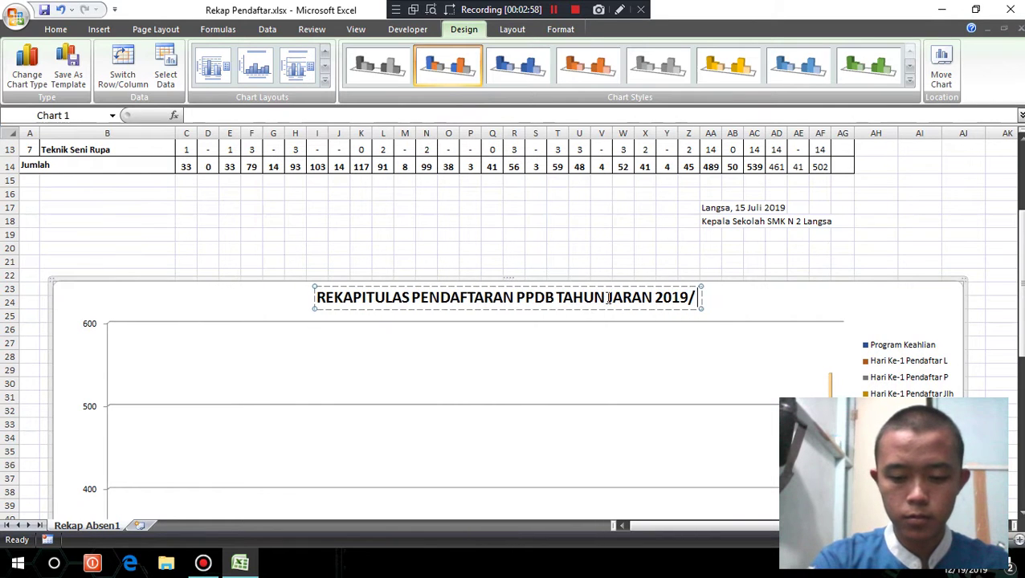
type("201")
type("020")
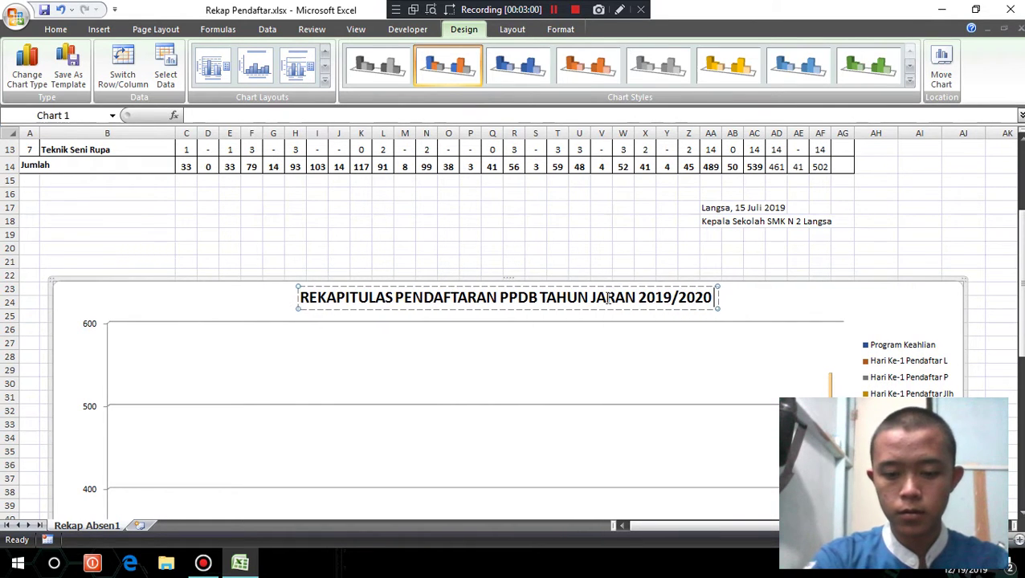
Title the vertical axis 'Jumlah siswa masuk'
scroll(478, 325, "down", 2)
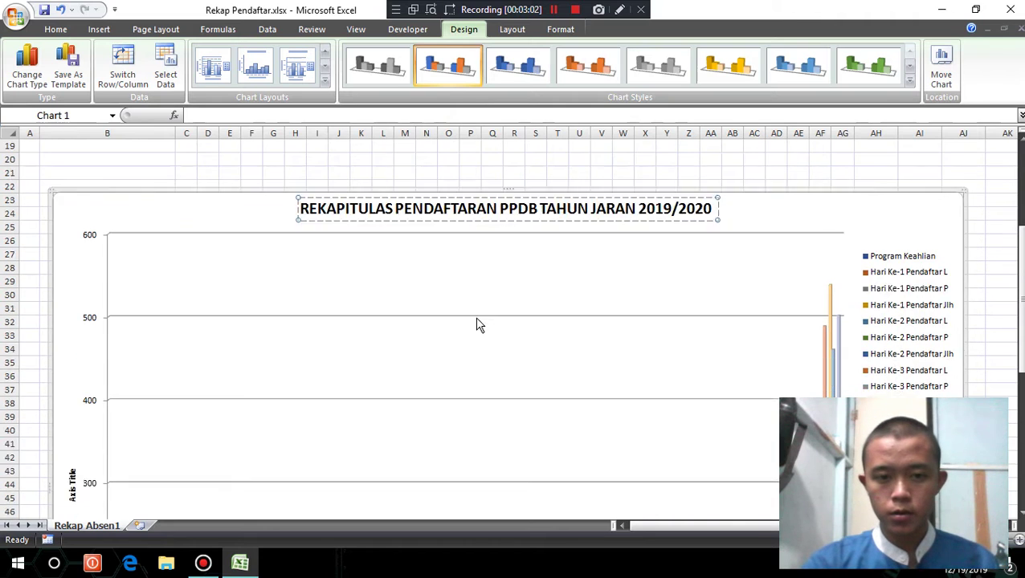
scroll(361, 369, "down", 5)
left_click(72, 283)
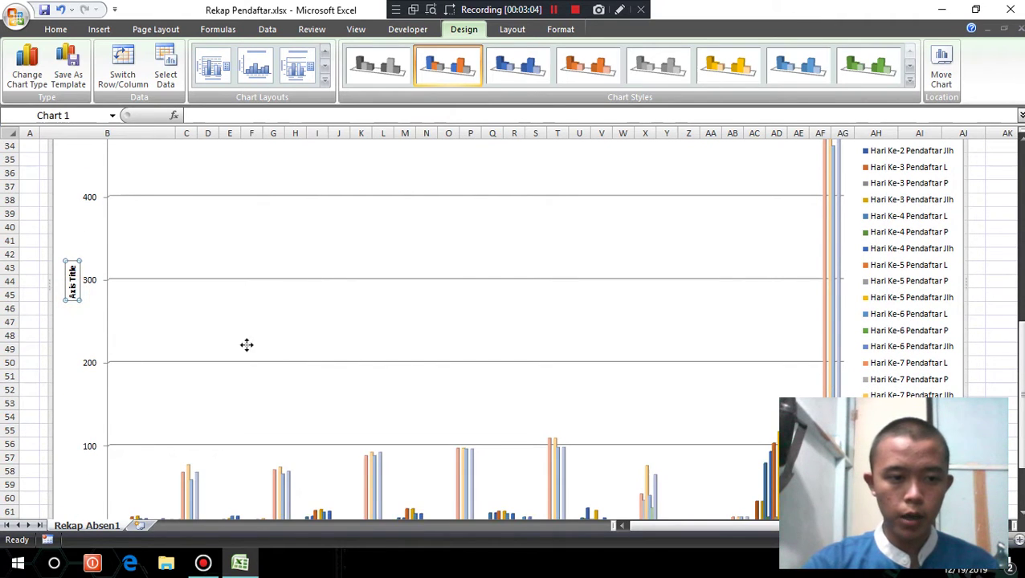
scroll(425, 389, "down", 5)
scroll(514, 378, "up", 1)
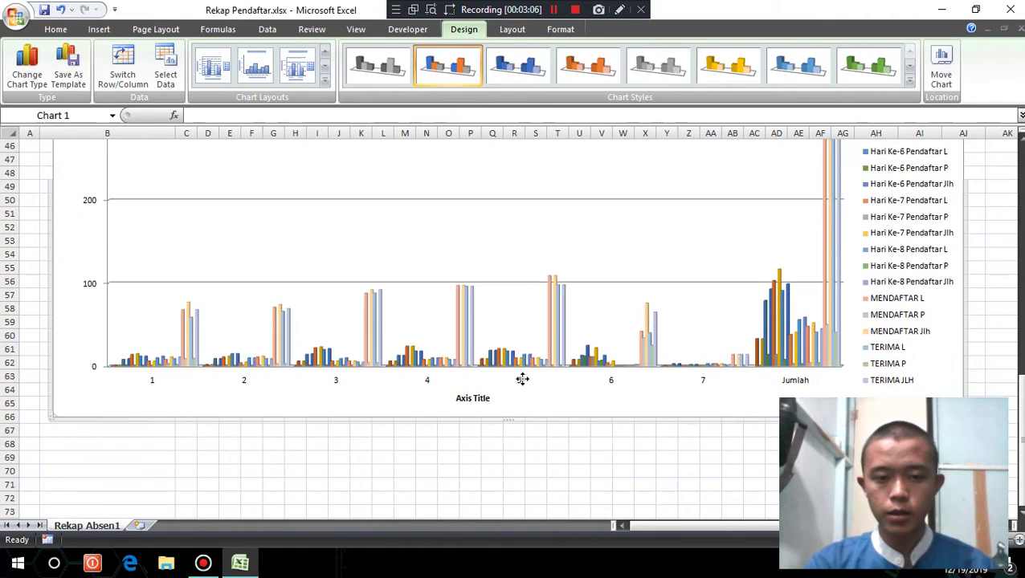
scroll(106, 277, "up", 3)
scroll(137, 247, "up", 1)
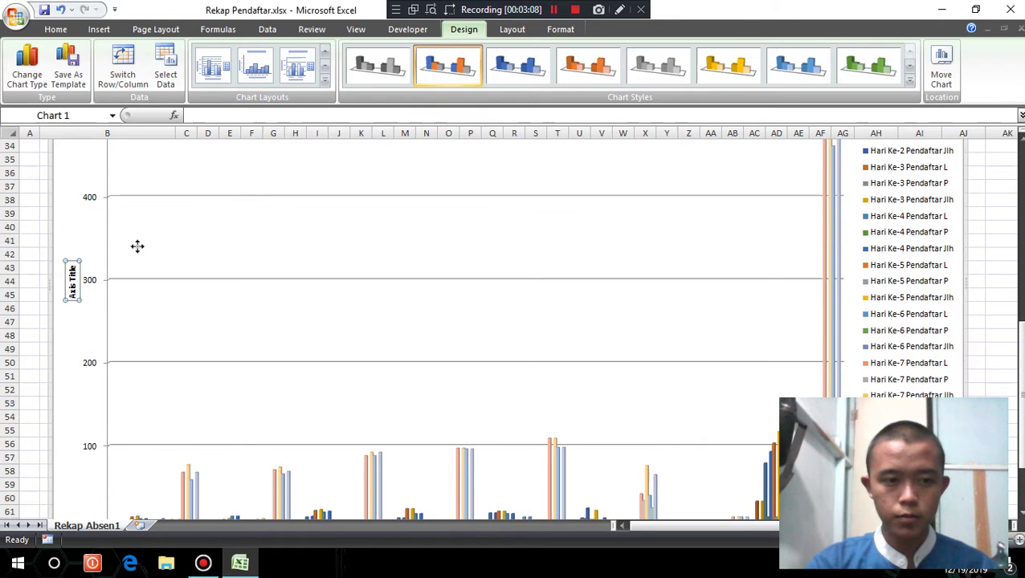
left_click(72, 291)
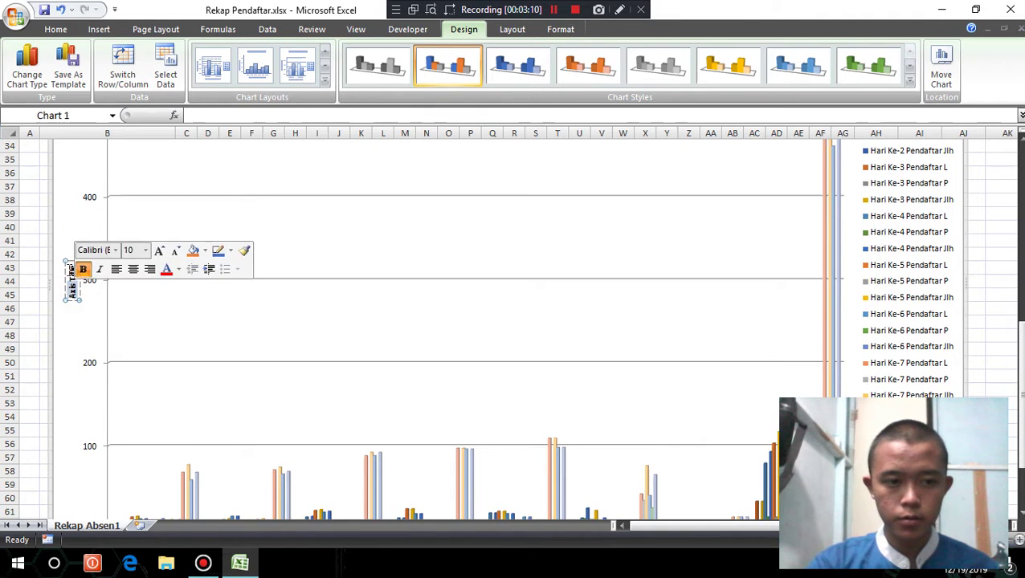
left_click(65, 271)
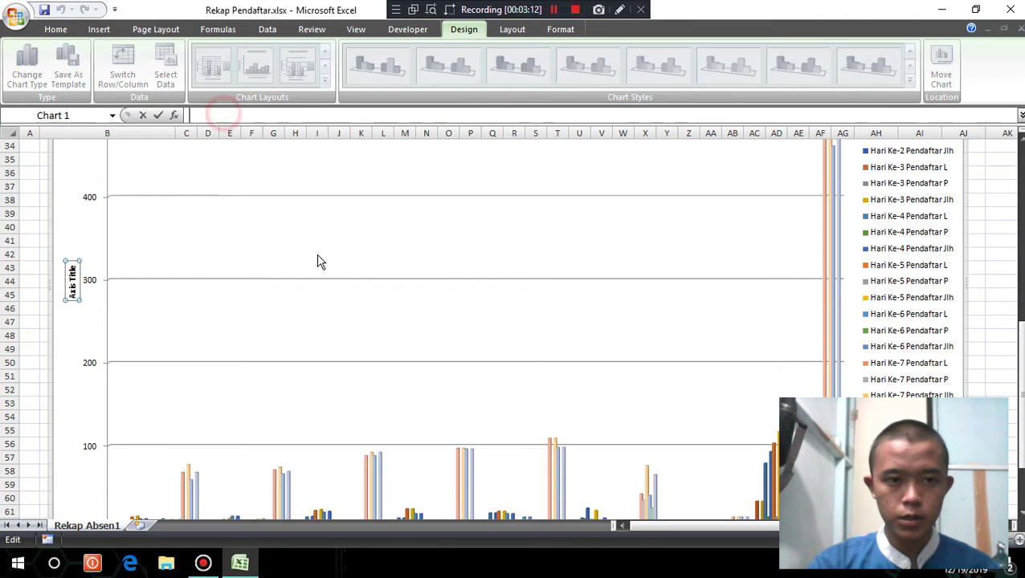
scroll(334, 289, "up", 3)
scroll(334, 290, "down", 3)
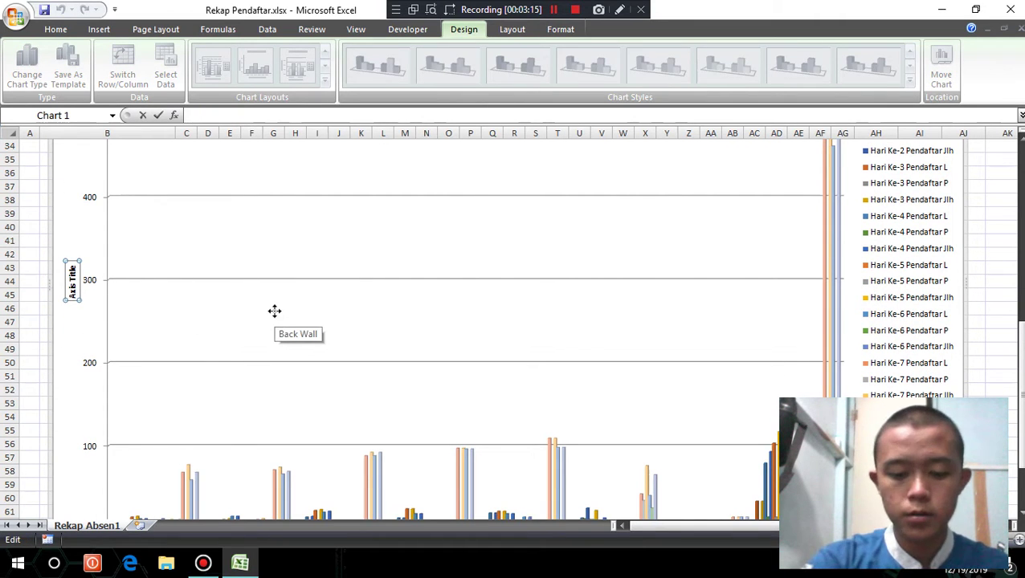
type("Jumlah")
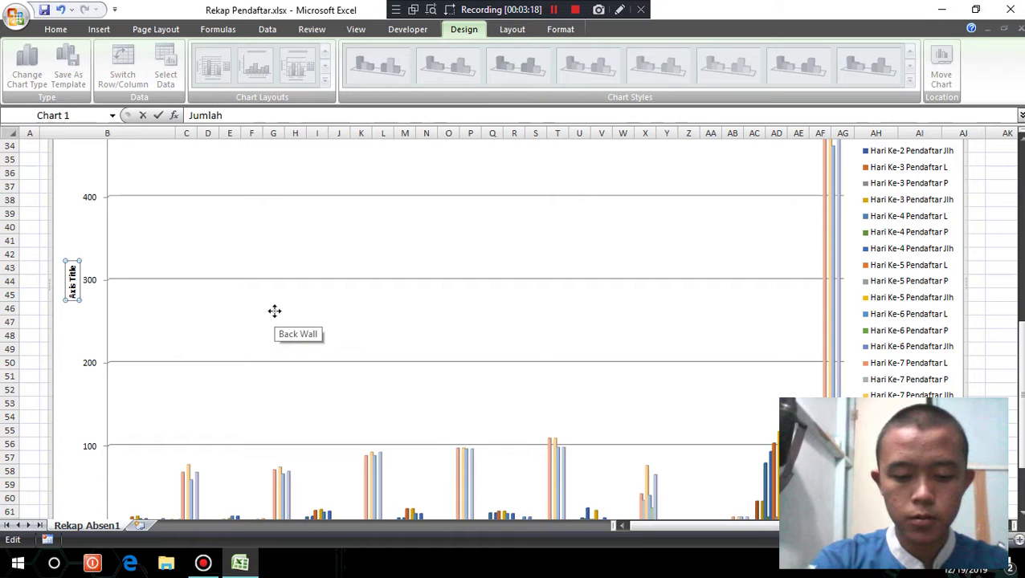
type(" siswa masuk")
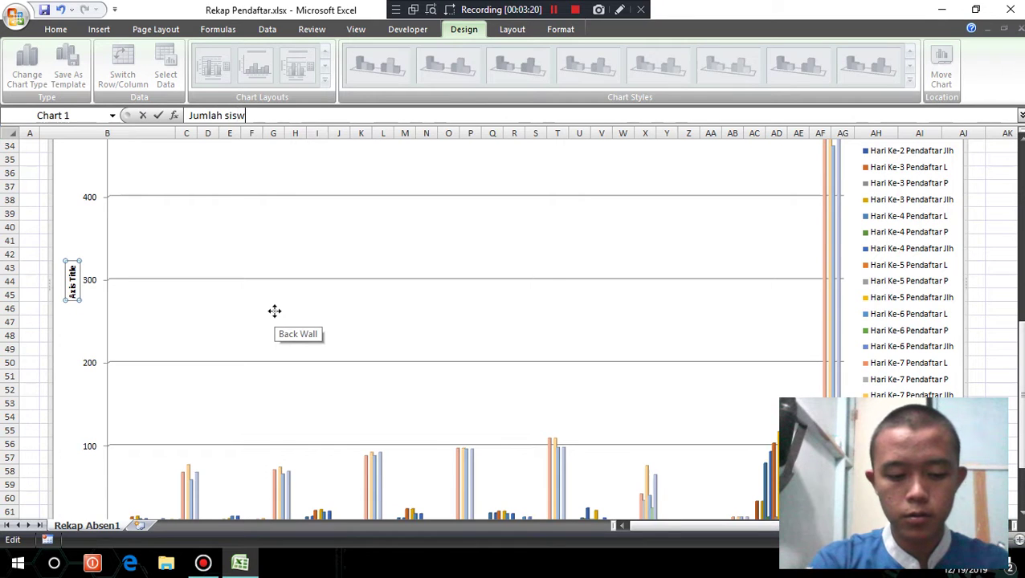
left_click(196, 359)
Title the horizontal axis 'Hari' through the formula bar
scroll(97, 337, "down", 1)
scroll(90, 239, "down", 4)
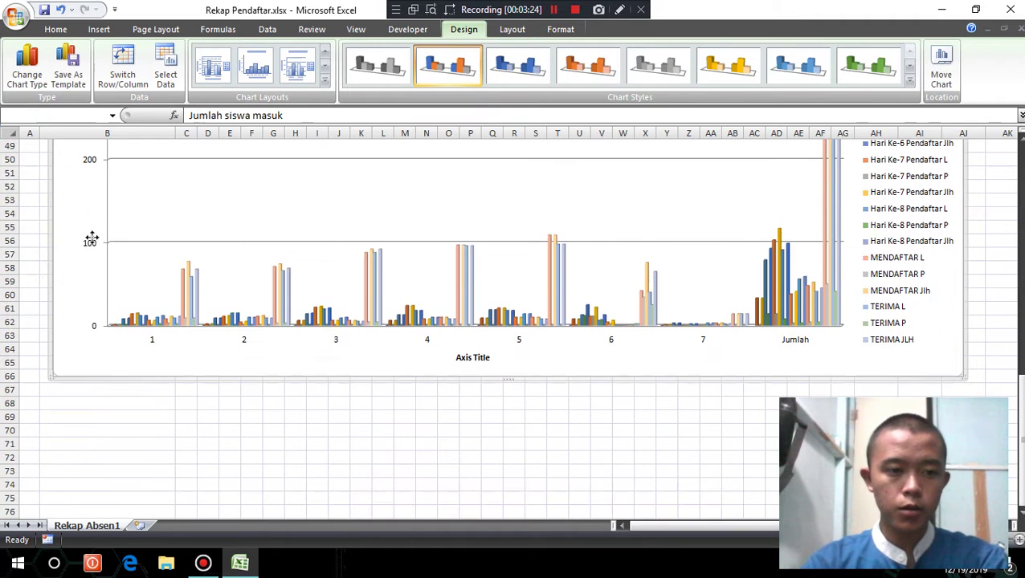
left_click(455, 361)
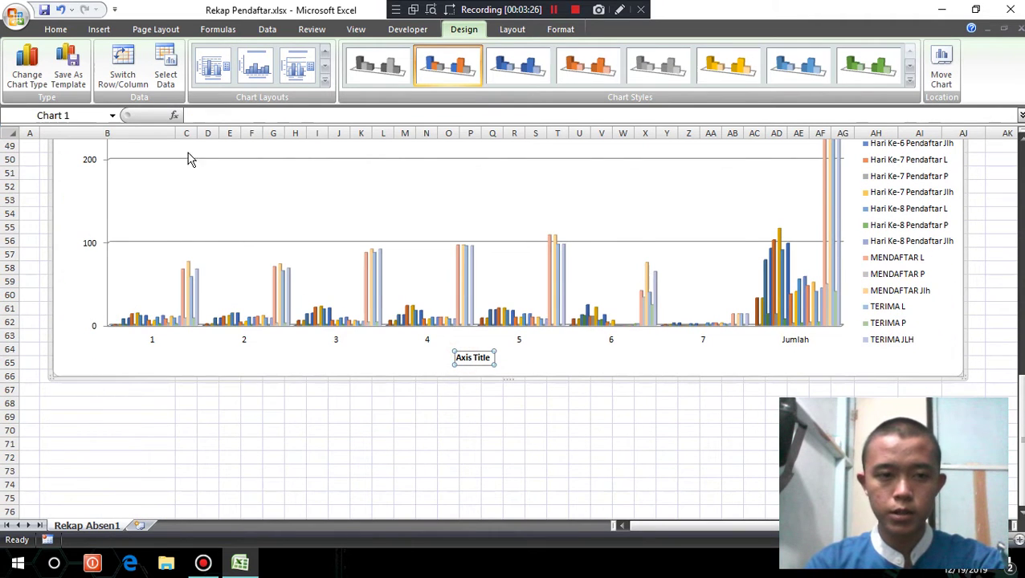
left_click(214, 114)
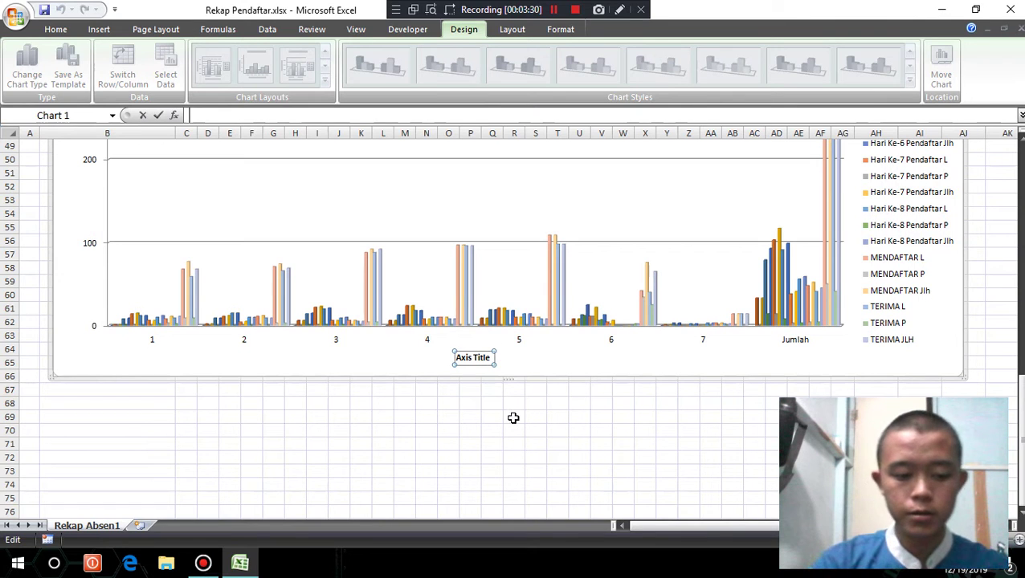
type("H")
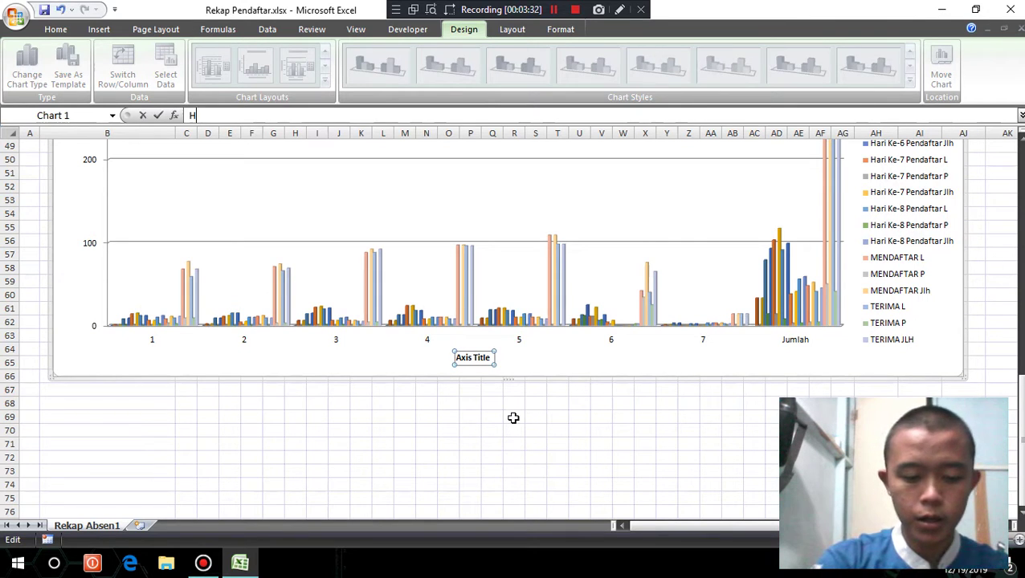
type("ari")
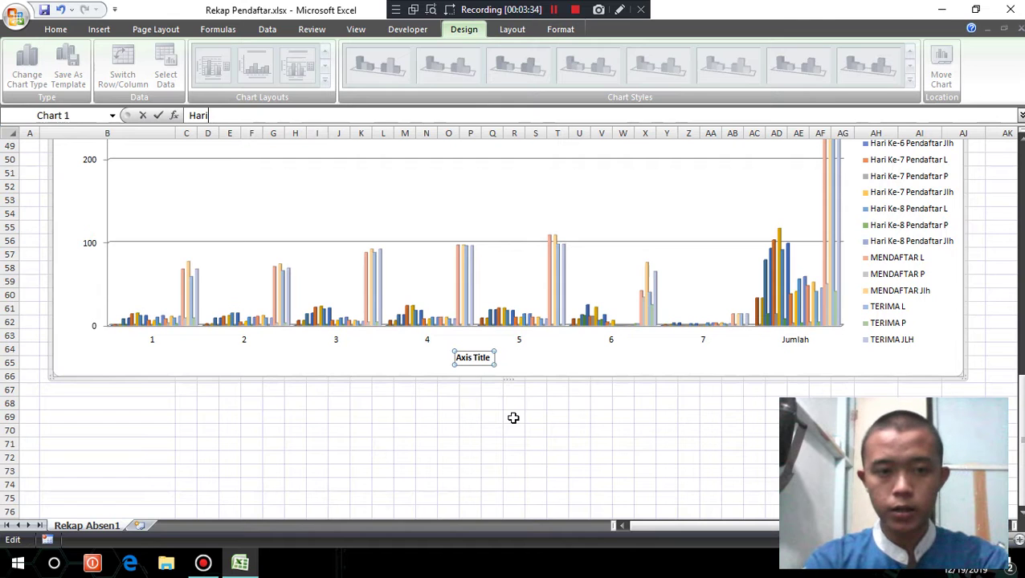
key("Return")
scroll(513, 417, "up", 5)
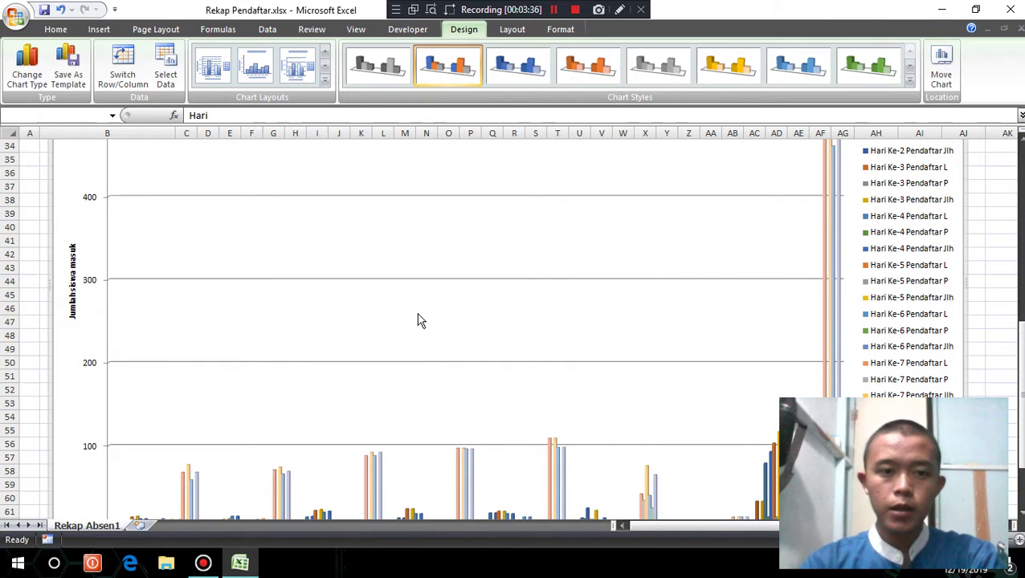
scroll(478, 373, "down", 3)
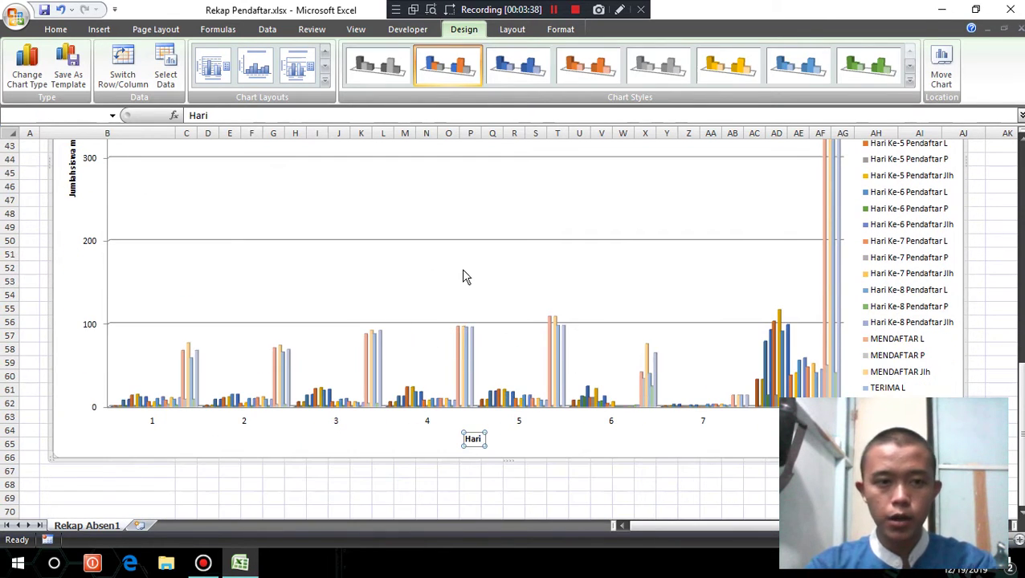
Set the chart title to Centered Overlay from Chart Tools Layout
left_click(512, 29)
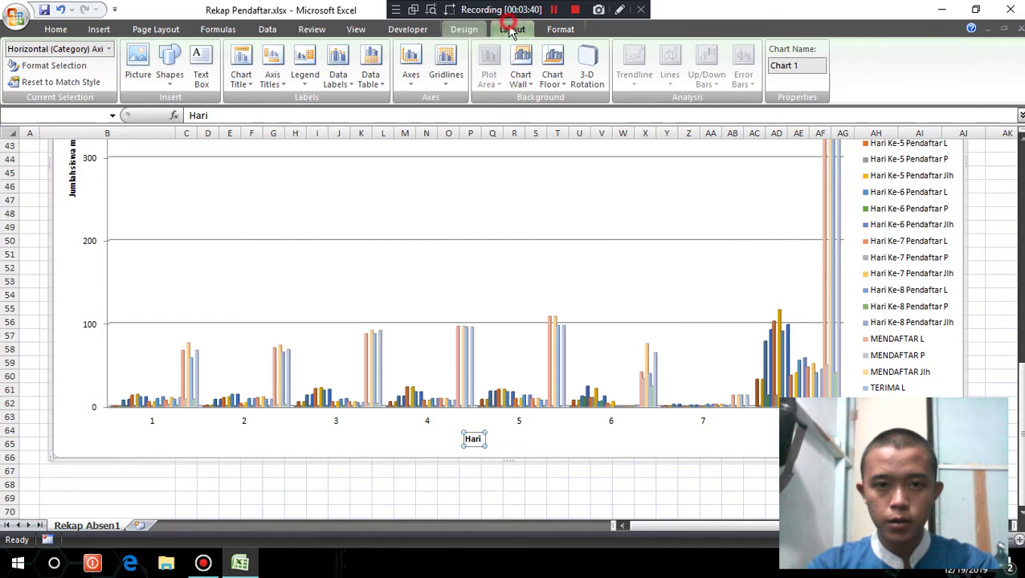
scroll(298, 228, "up", 3)
scroll(472, 285, "up", 4)
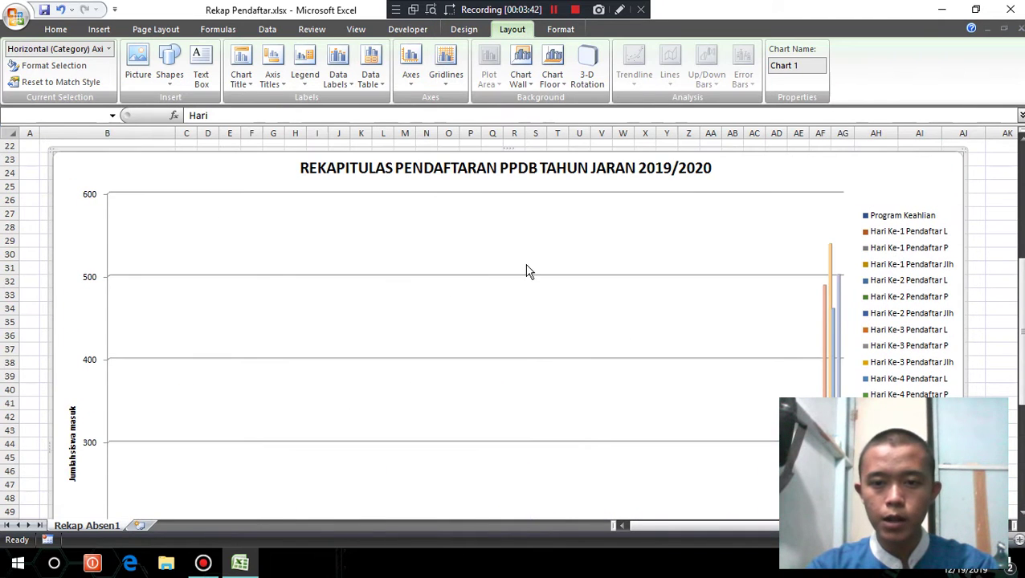
scroll(248, 294, "down", 3)
scroll(389, 335, "down", 5)
scroll(486, 299, "up", 4)
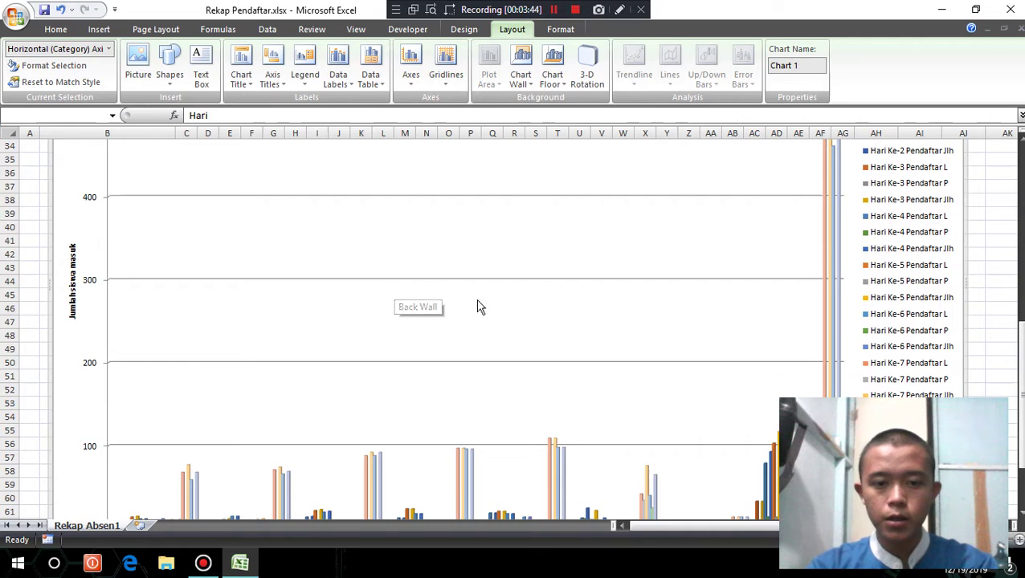
scroll(478, 306, "up", 4)
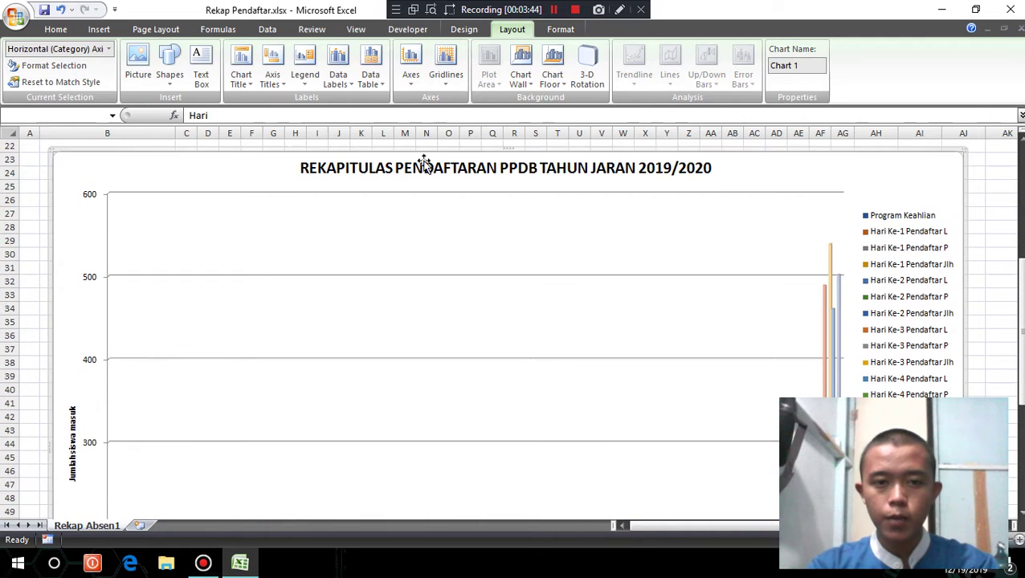
left_click(243, 65)
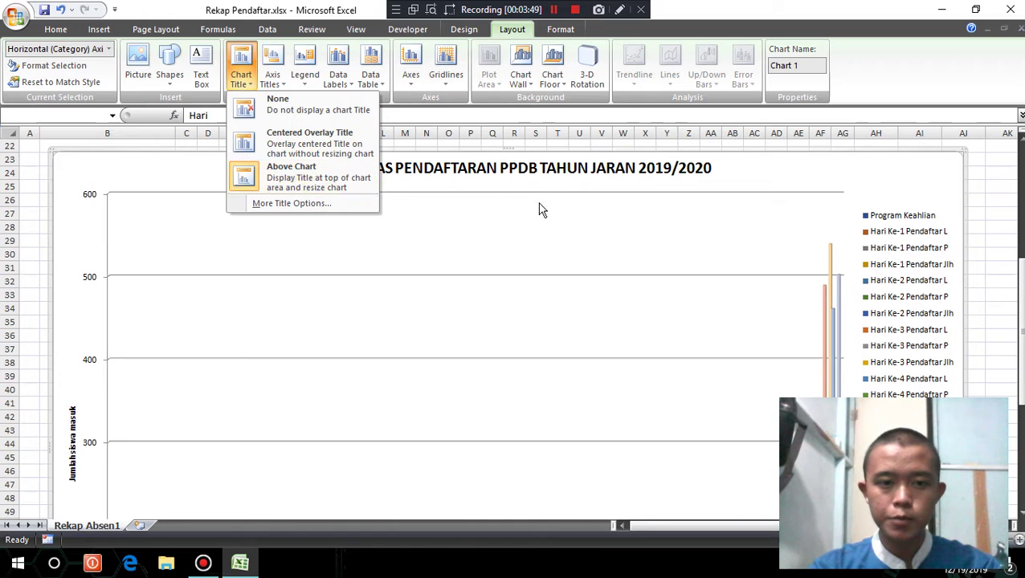
left_click(283, 148)
Remove the old chart title, then add a new Chart Title above the chart
scroll(487, 233, "up", 3)
scroll(393, 286, "up", 1)
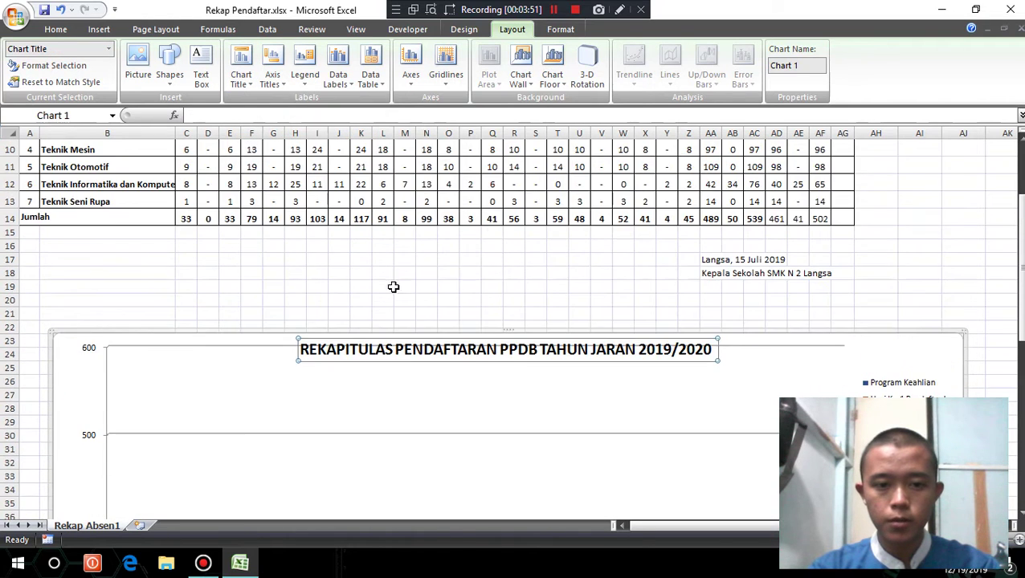
scroll(400, 251, "down", 2)
left_click(241, 66)
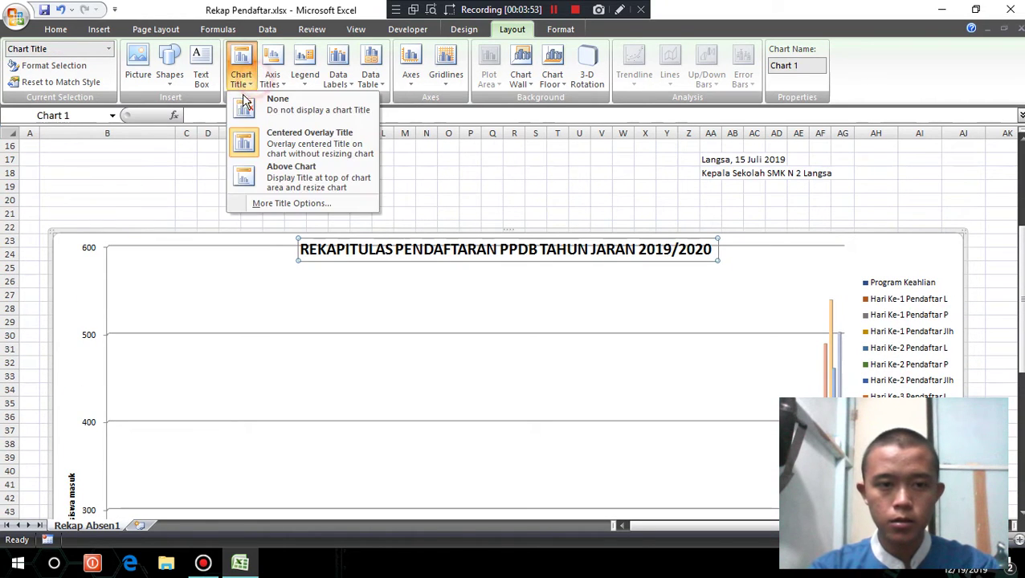
left_click(276, 113)
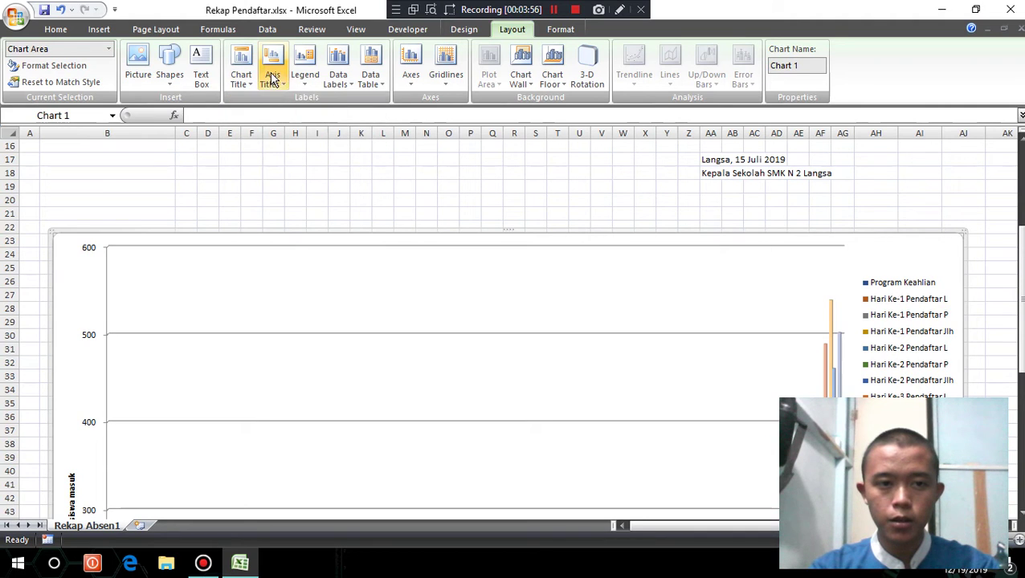
left_click(240, 66)
left_click(281, 165)
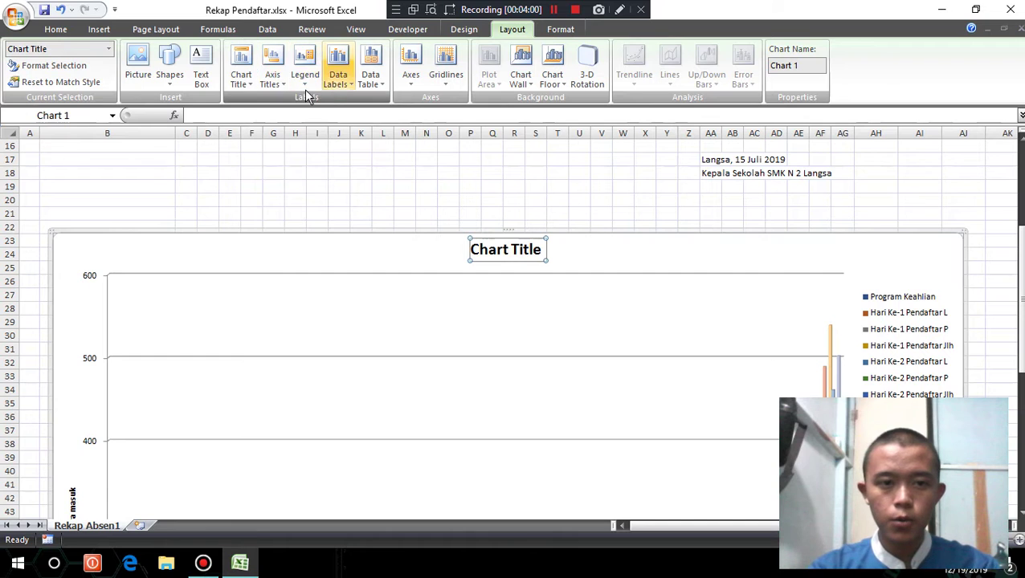
Set the primary horizontal axis title to Title Below Axis and open the Legend options
left_click(275, 84)
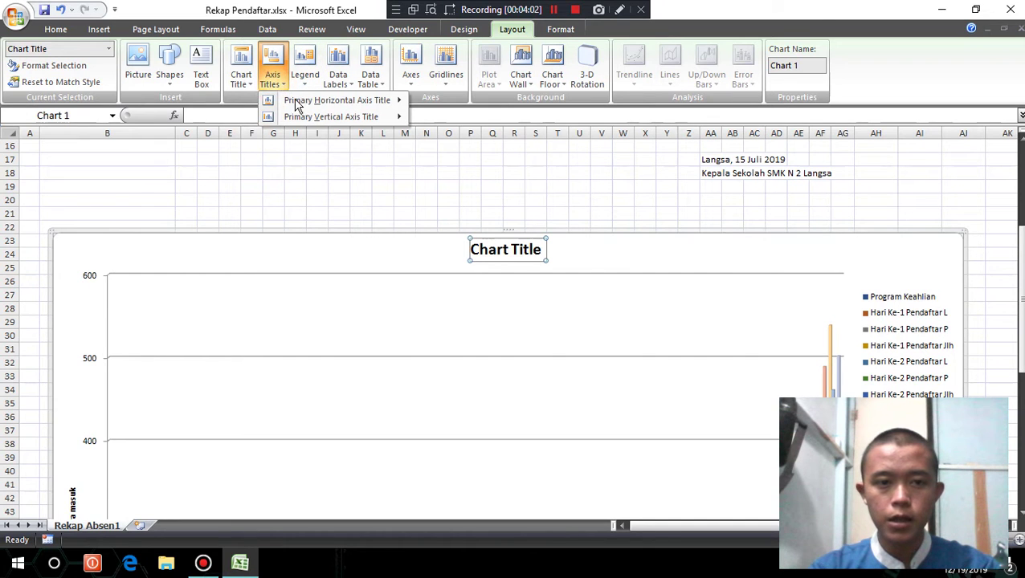
mouse_move(336, 100)
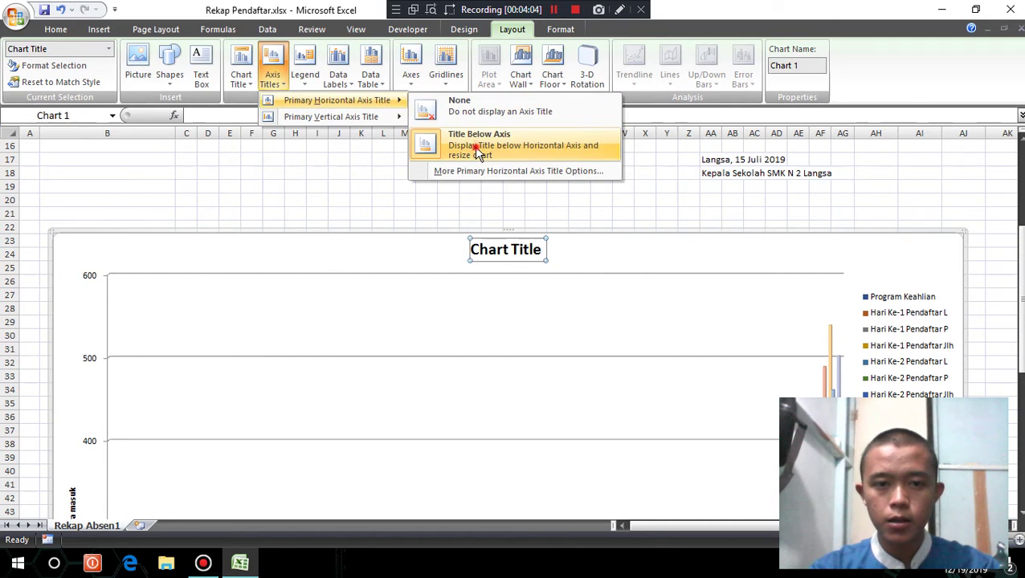
left_click(477, 152)
scroll(456, 217, "down", 6)
scroll(468, 217, "down", 9)
scroll(477, 229, "up", 6)
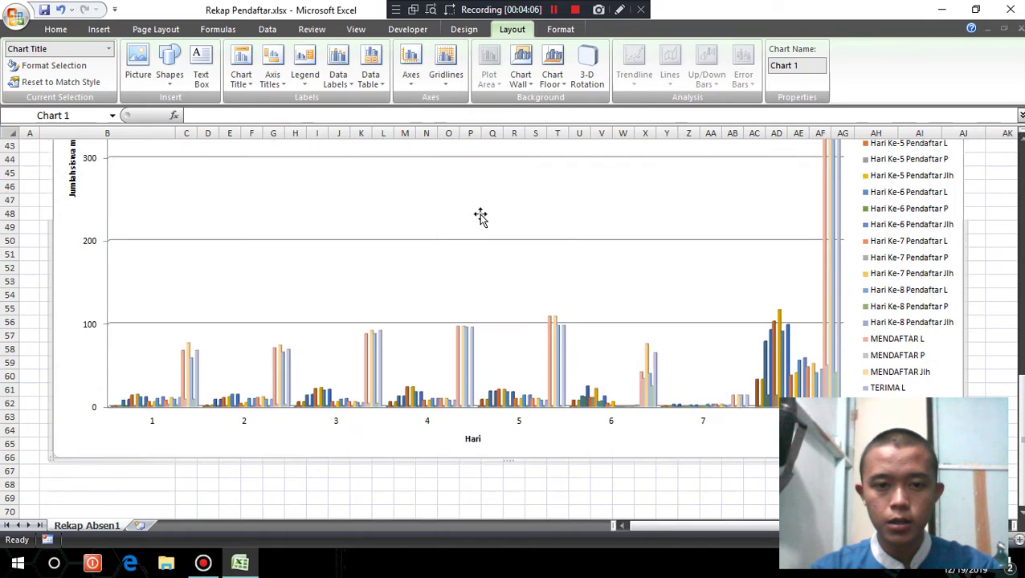
scroll(478, 214, "up", 5)
scroll(479, 214, "up", 4)
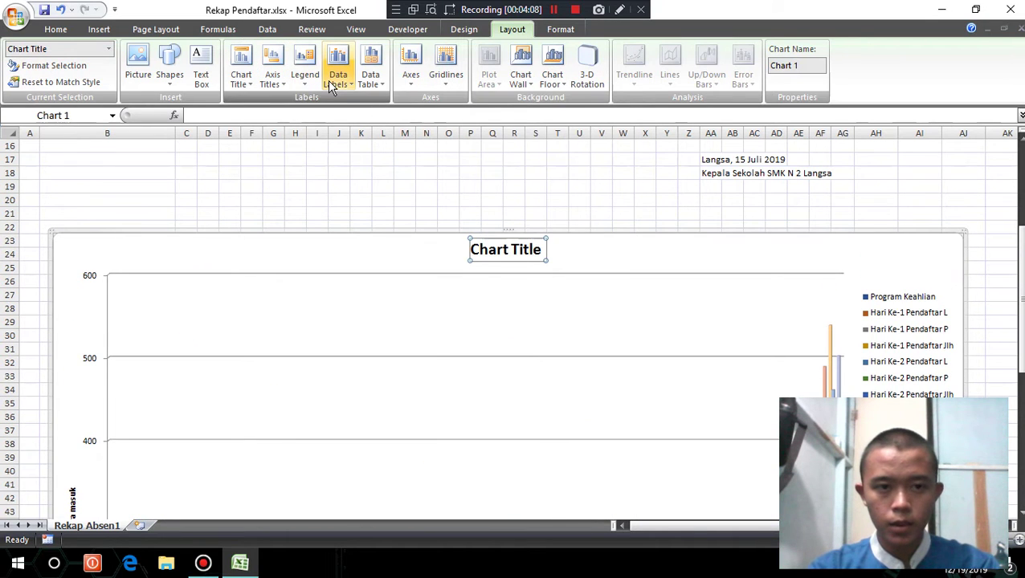
left_click(304, 76)
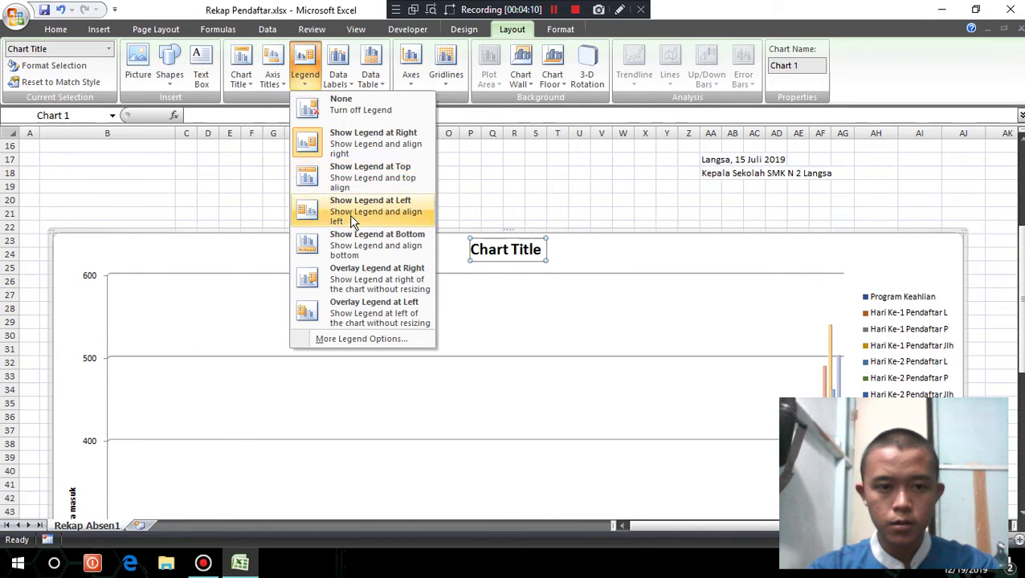
left_click(351, 221)
scroll(347, 263, "down", 5)
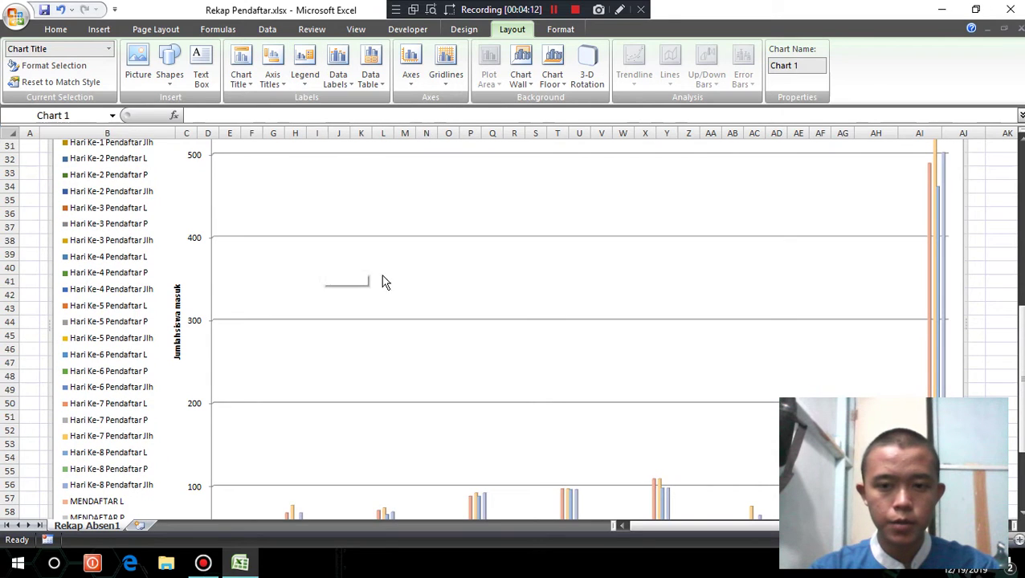
scroll(383, 281, "up", 4)
left_click(304, 76)
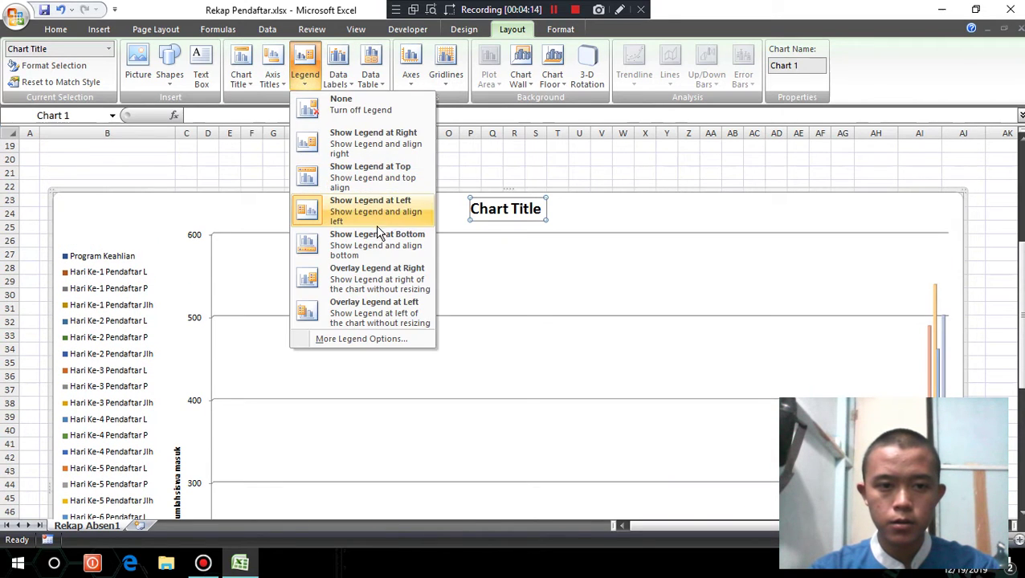
left_click(394, 143)
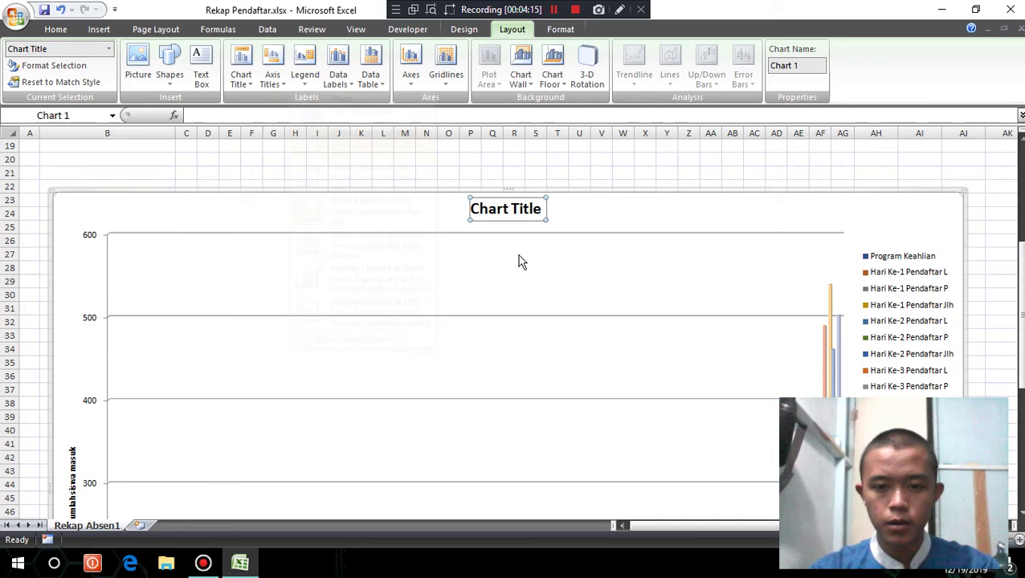
scroll(518, 261, "down", 8)
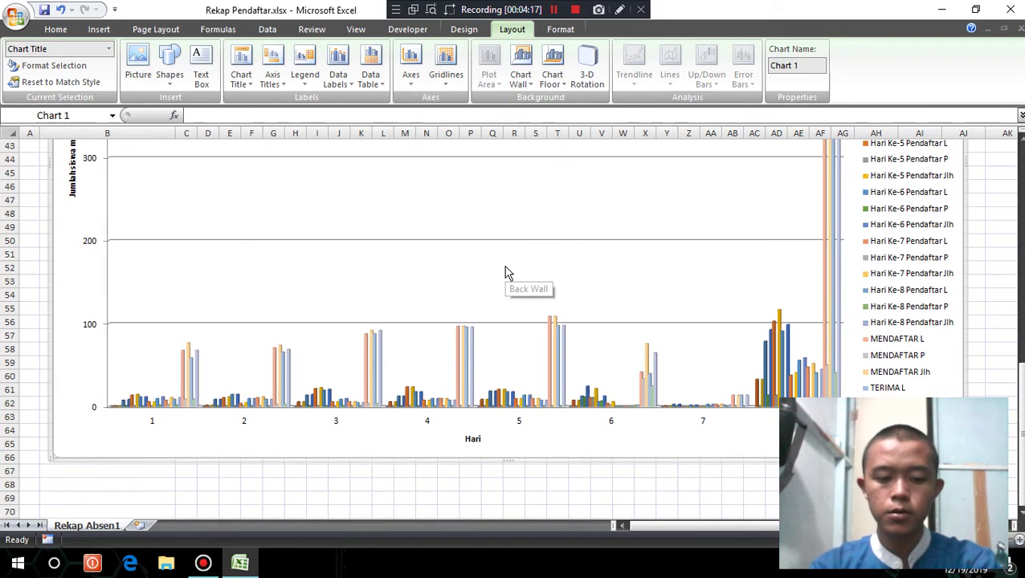
type("6")
scroll(506, 271, "up", 1)
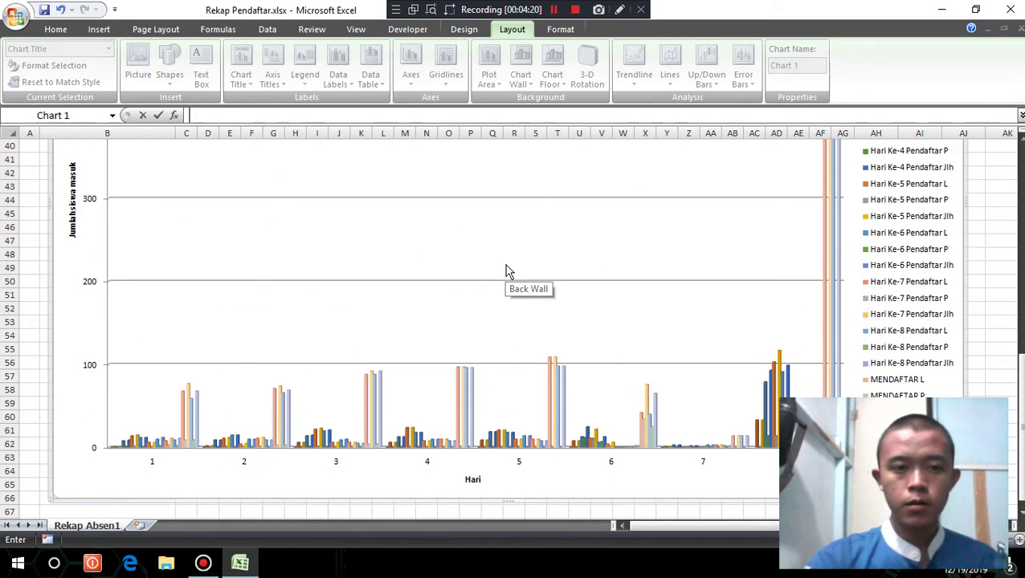
Copy the two-row table heading in A1:AG2
scroll(468, 268, "up", 8)
scroll(468, 267, "up", 5)
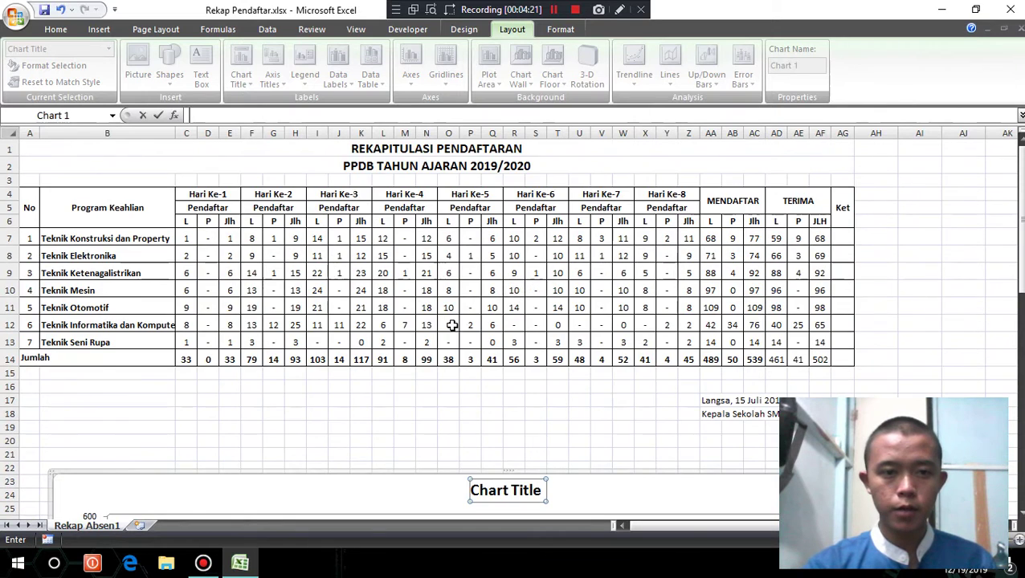
scroll(482, 361, "down", 4)
scroll(522, 362, "down", 3)
scroll(530, 378, "down", 6)
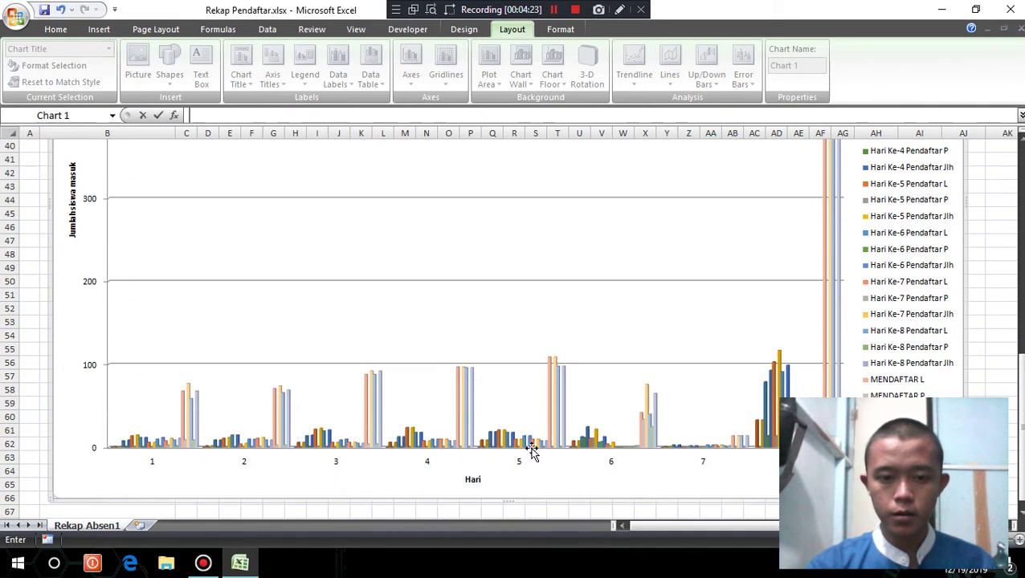
scroll(532, 452, "down", 3)
scroll(517, 391, "up", 2)
scroll(535, 348, "up", 7)
scroll(567, 340, "up", 2)
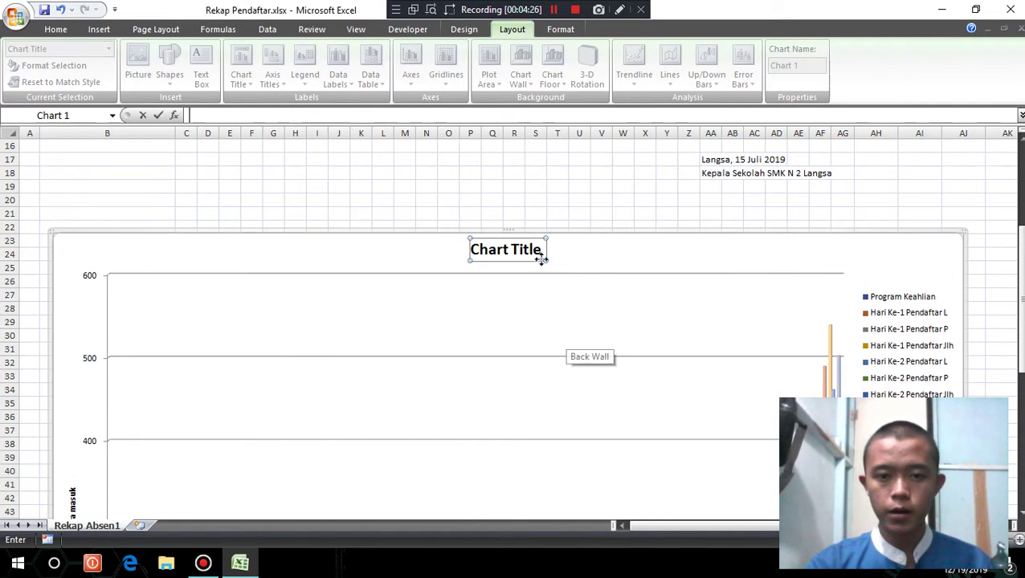
left_click(543, 251)
scroll(545, 255, "up", 5)
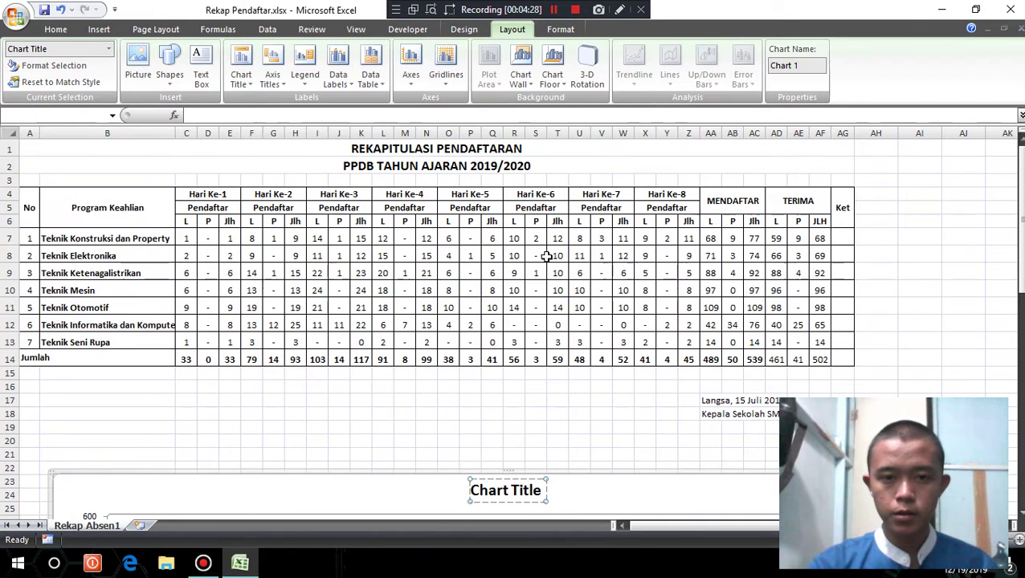
left_click(351, 152)
left_click_drag(359, 152, 413, 166)
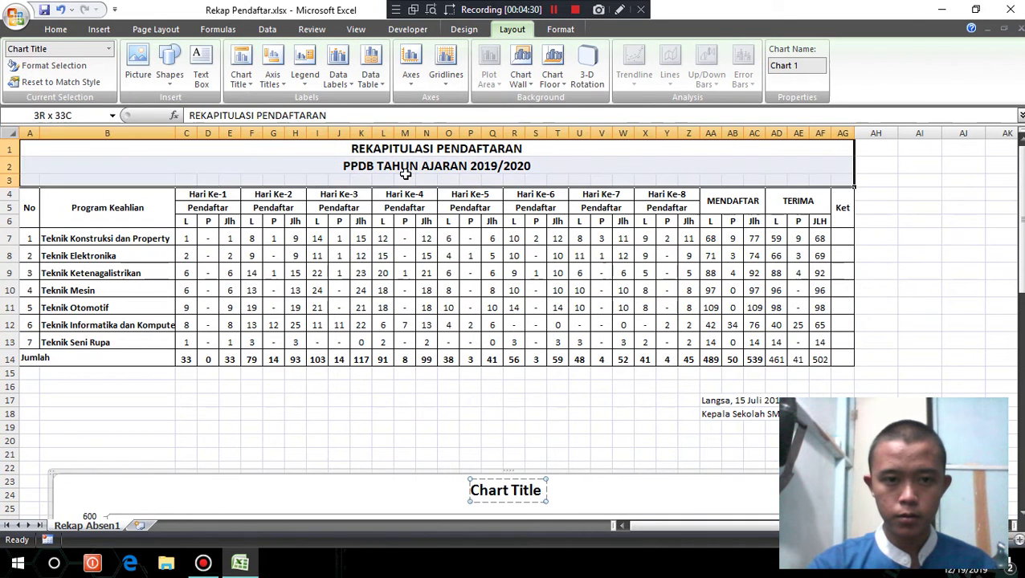
key("ctrl+c")
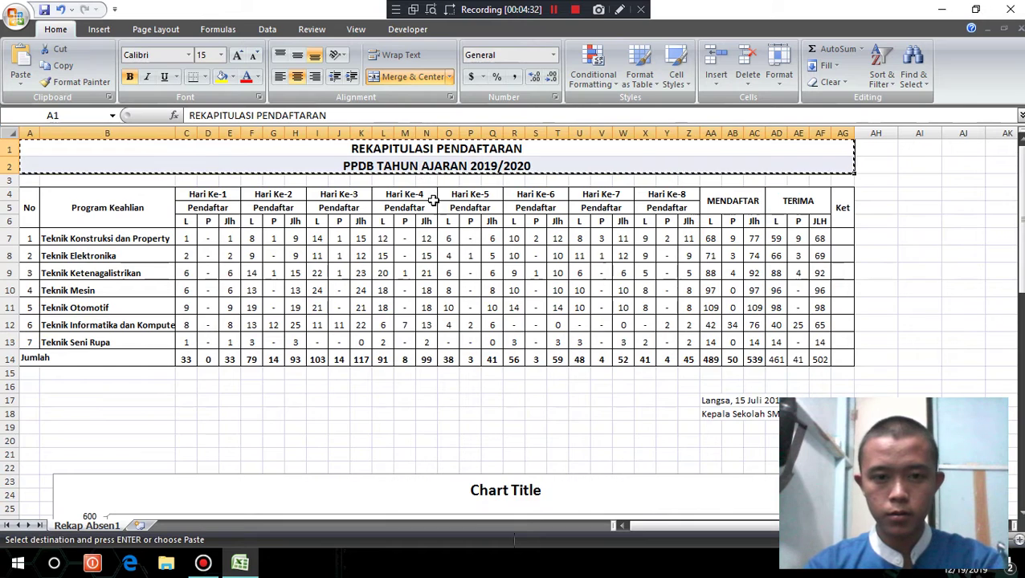
Replace the 'Chart Title' placeholder with 'REKAPITULASI PENDAFTARAN PPDB TAHUN AJRAN 2019/2020'
scroll(450, 208, "down", 5)
left_click(485, 243)
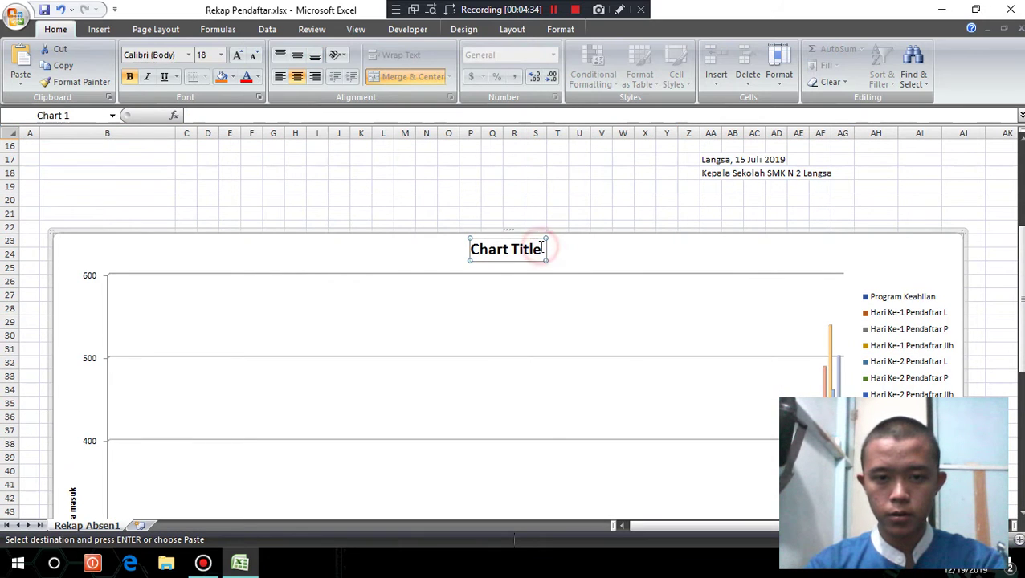
key("BackSpace")
key("BackSpace")
key("BackSpace")
key("BackSpace")
key("BackSpace")
key("BackSpace")
type("REKAPI")
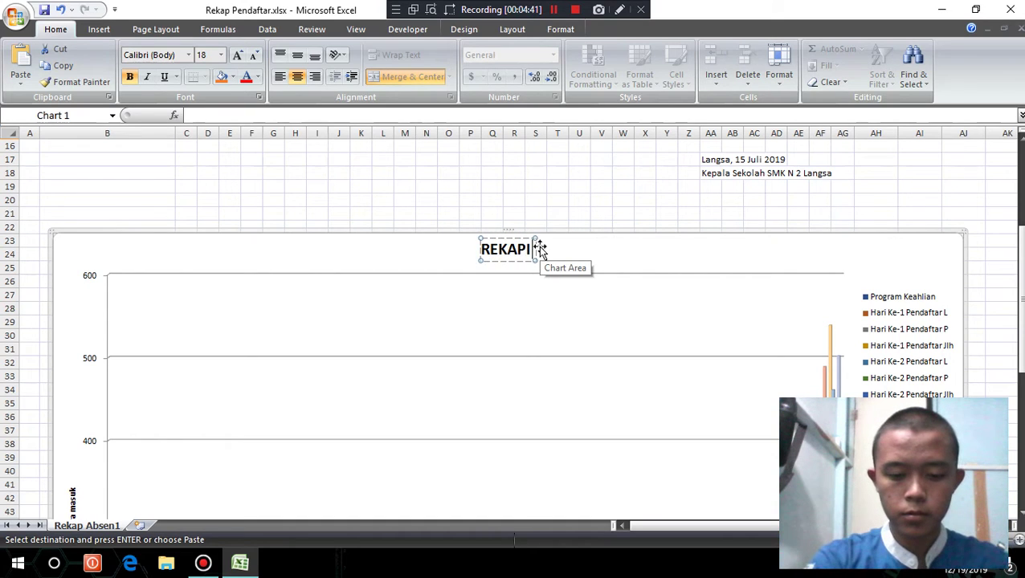
type("TULASI")
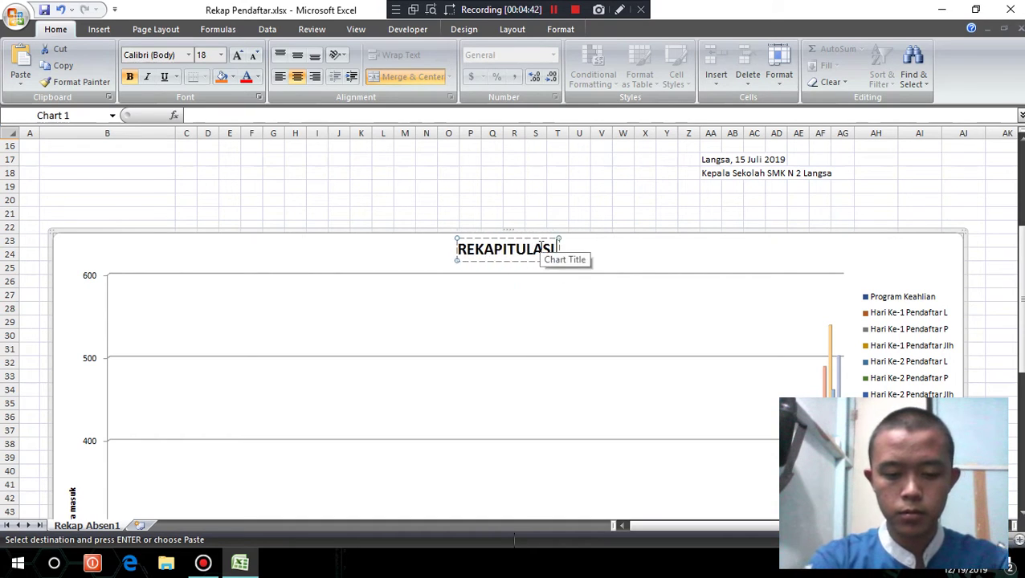
scroll(544, 247, "up", 5)
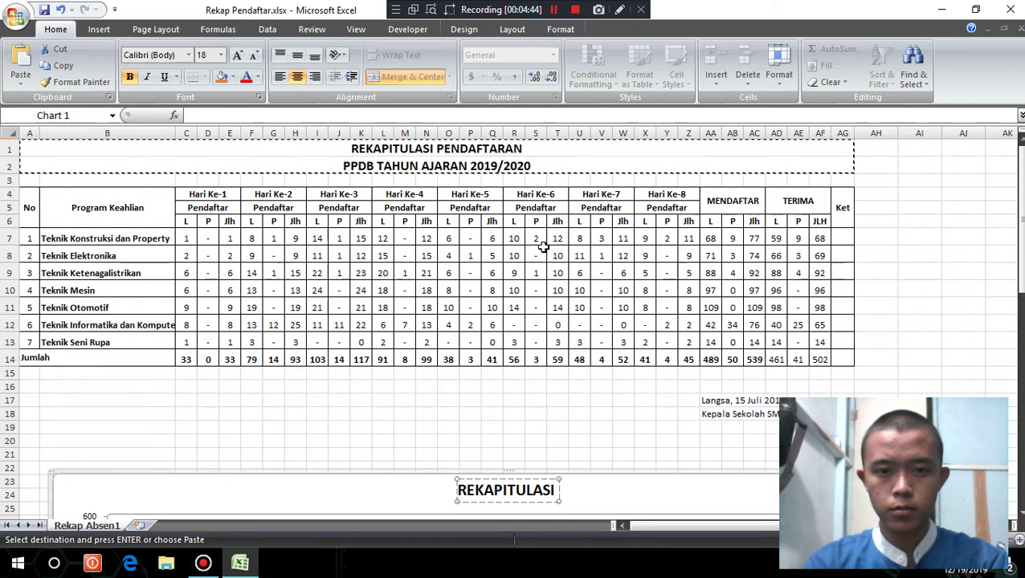
type("PENDAF")
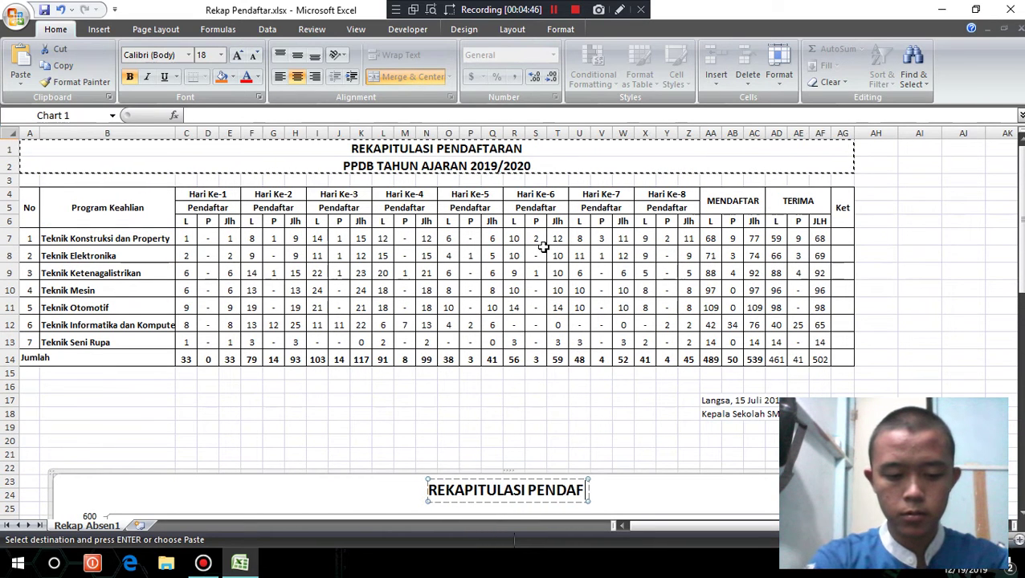
type("TARAN PPD")
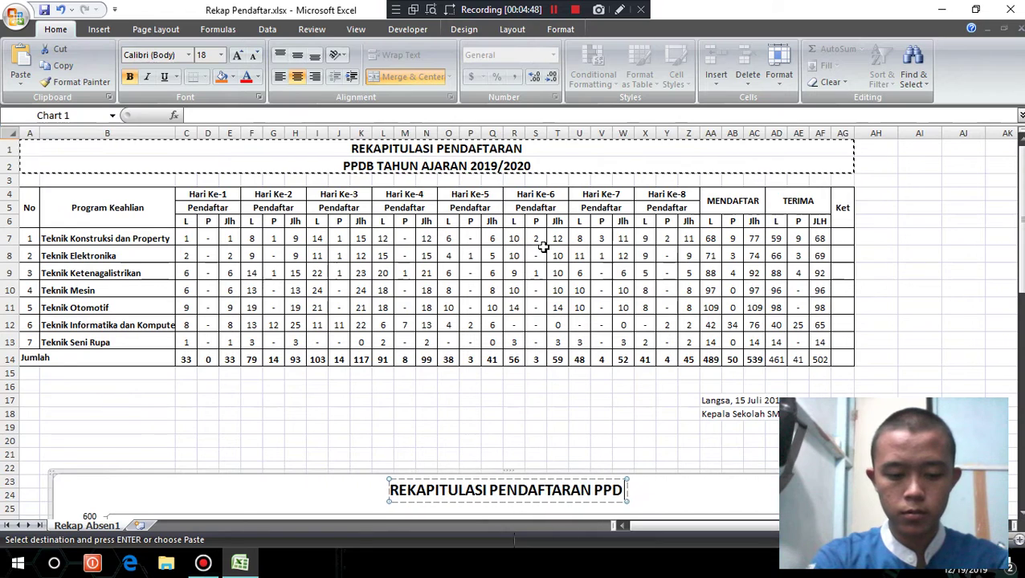
type("B TAHUN AJR")
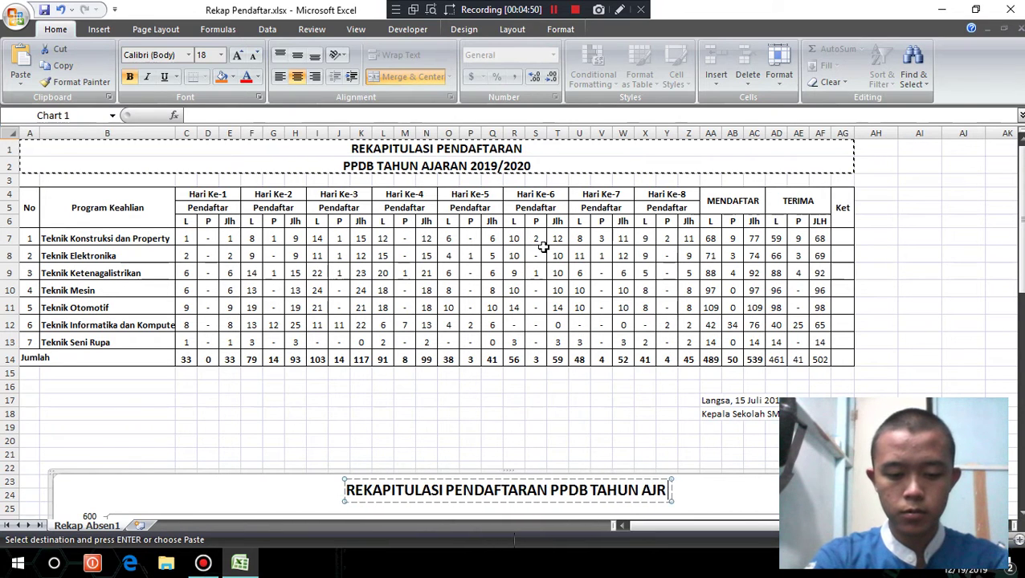
type("AN 20")
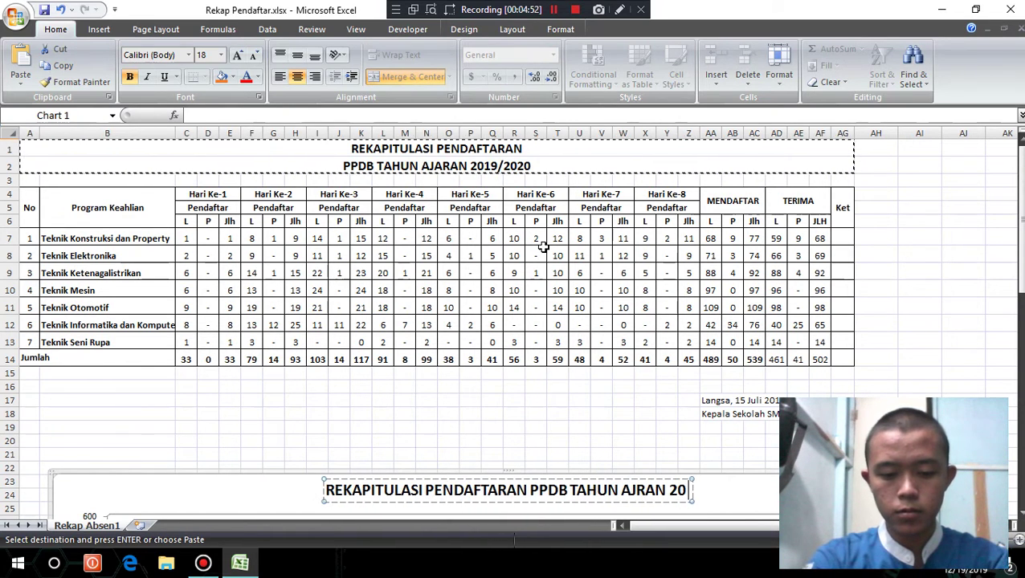
type("19/20")
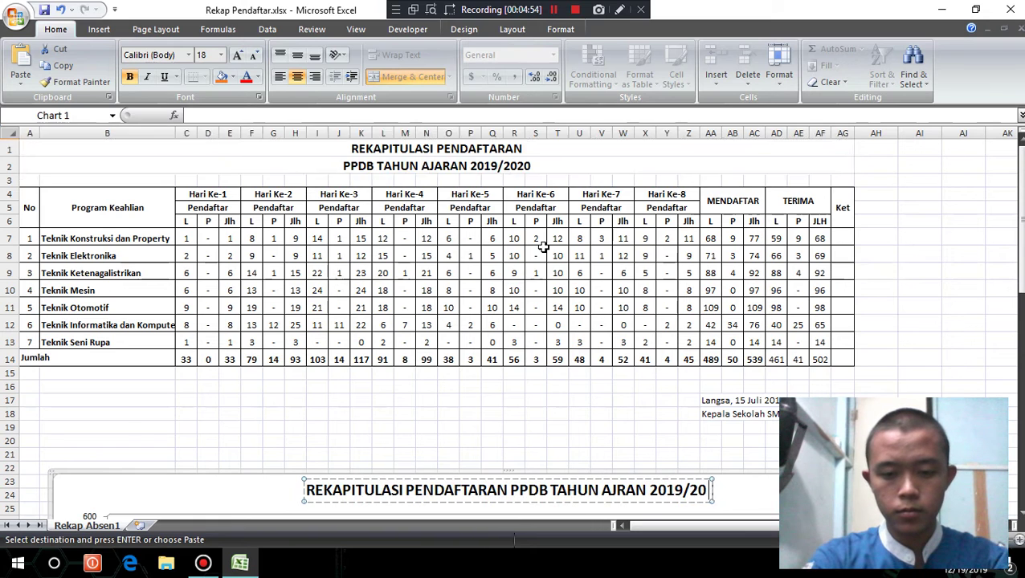
type("20")
scroll(543, 247, "down", 4)
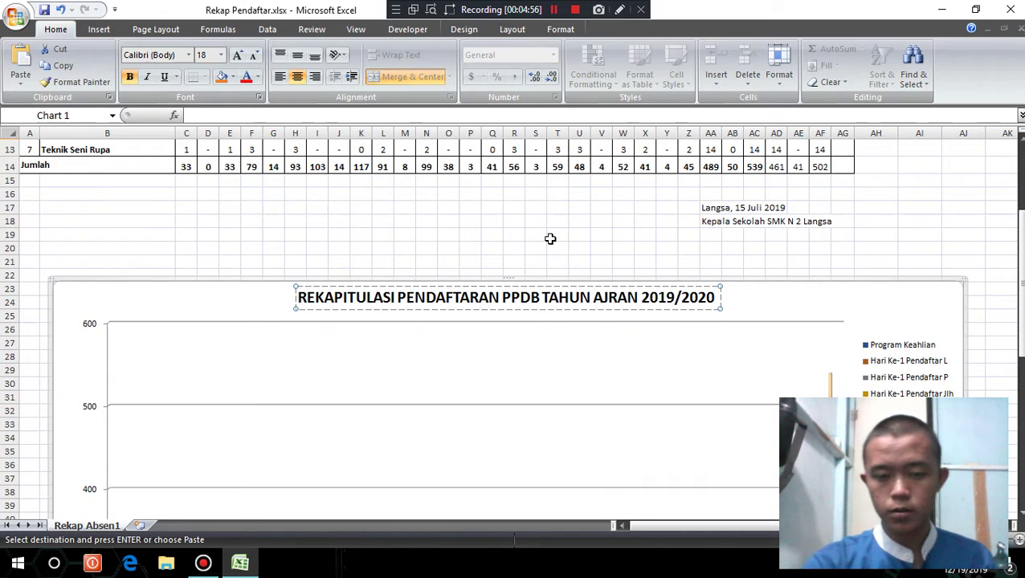
Select the registration chart and open Change Chart Type from Chart Tools Design
scroll(521, 243, "down", 3)
left_click(517, 249)
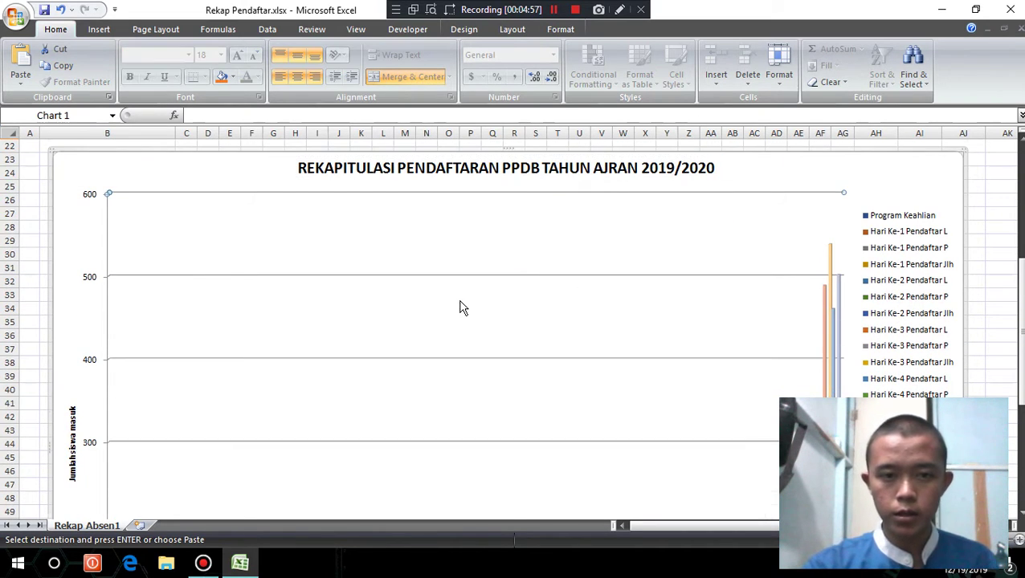
scroll(458, 297, "down", 9)
scroll(453, 284, "up", 7)
scroll(402, 273, "up", 3)
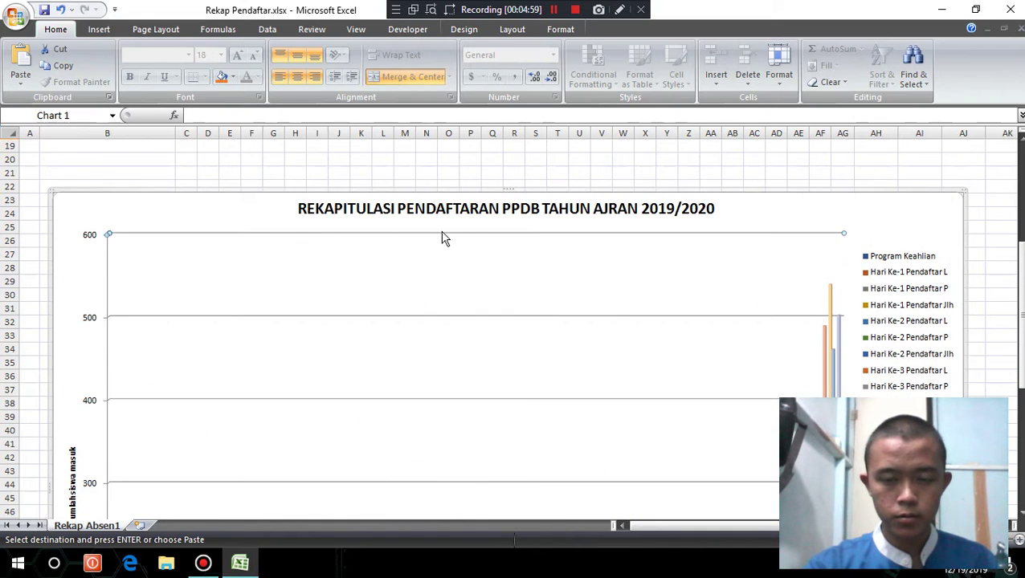
scroll(498, 281, "down", 4)
scroll(498, 302, "down", 2)
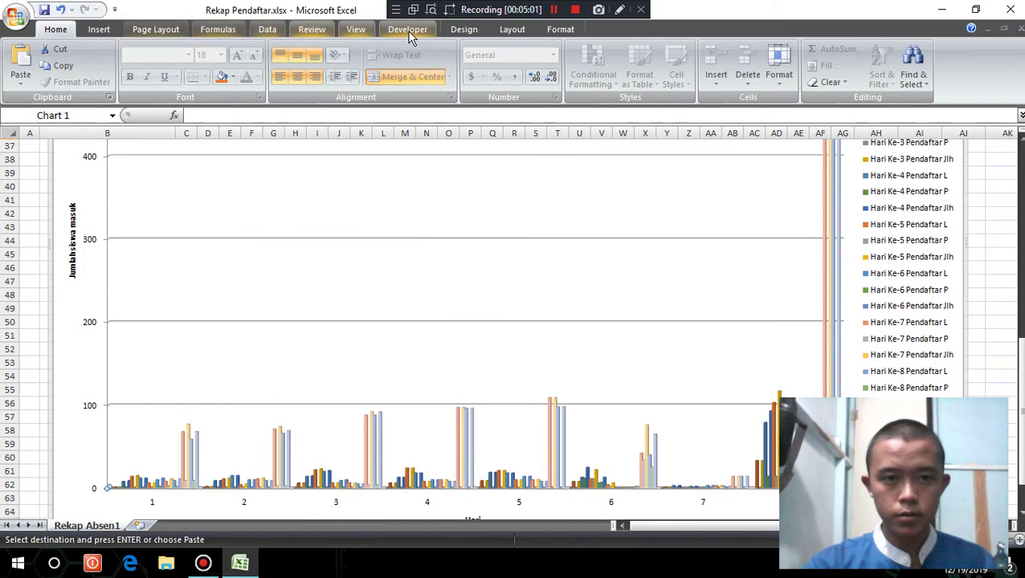
left_click(460, 31)
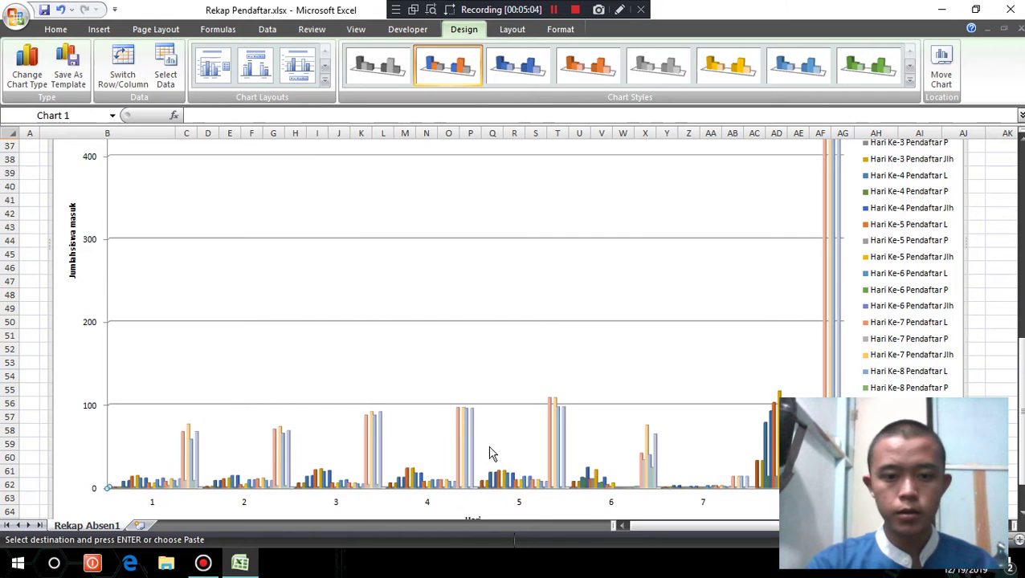
scroll(417, 402, "down", 3)
scroll(345, 354, "up", 2)
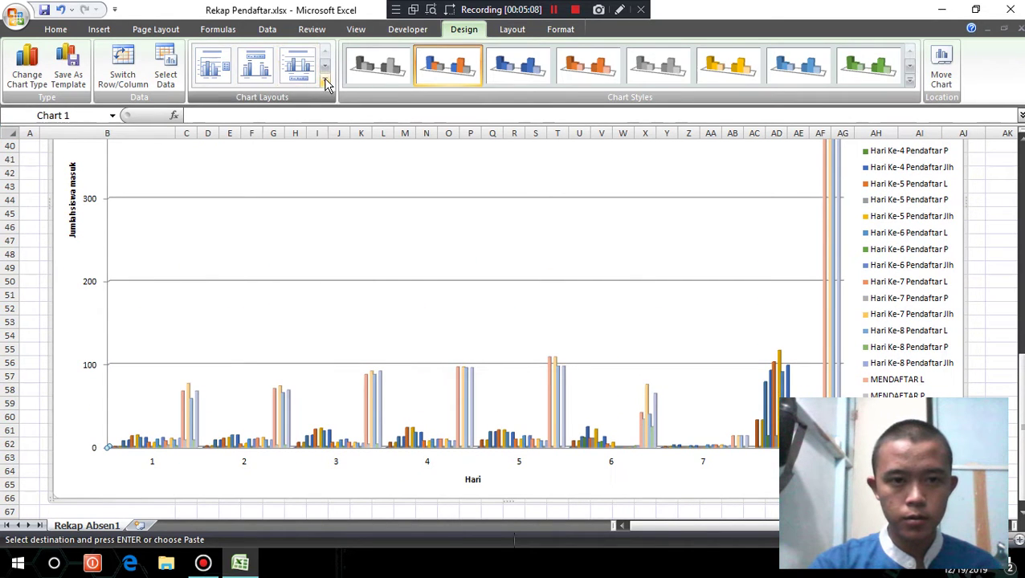
scroll(629, 343, "down", 2)
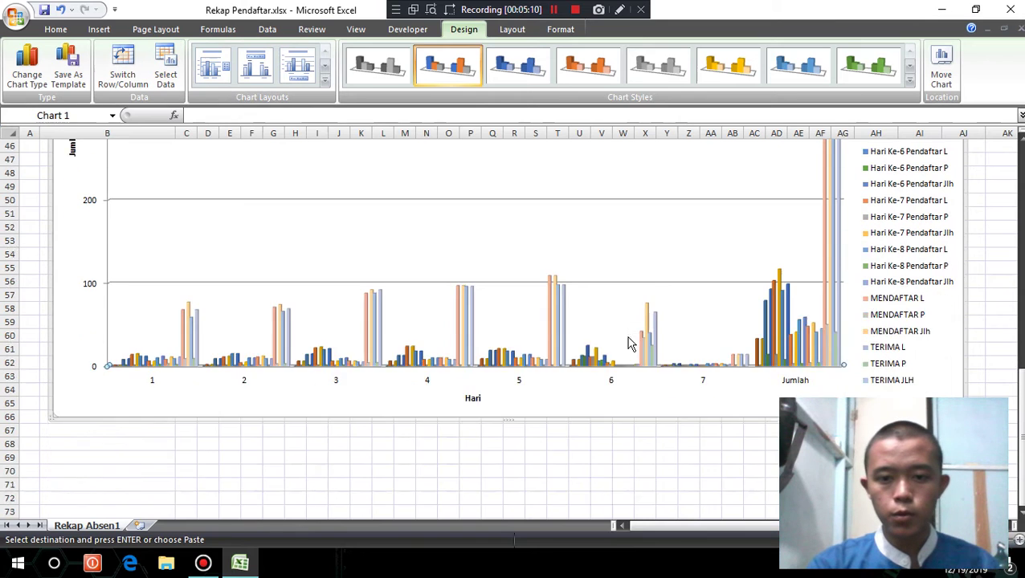
scroll(611, 344, "up", 3)
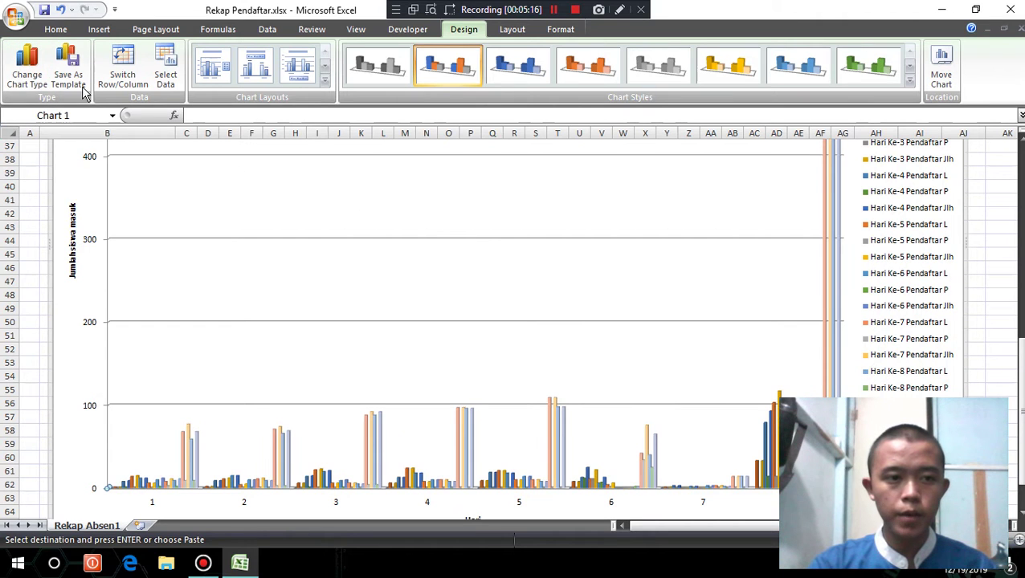
left_click(34, 80)
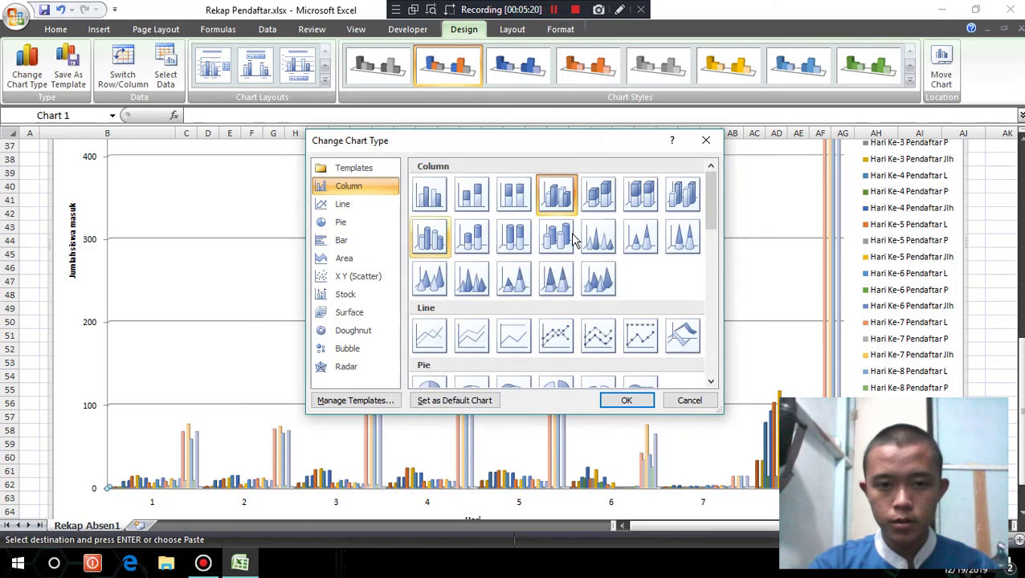
Apply the clustered cone column chart type to the chart
left_click(598, 235)
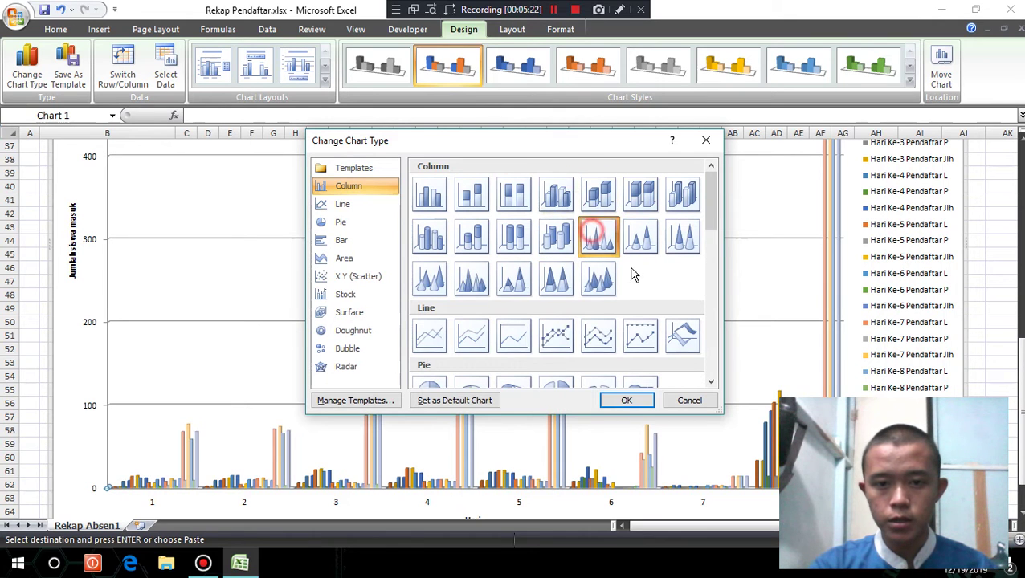
left_click(620, 399)
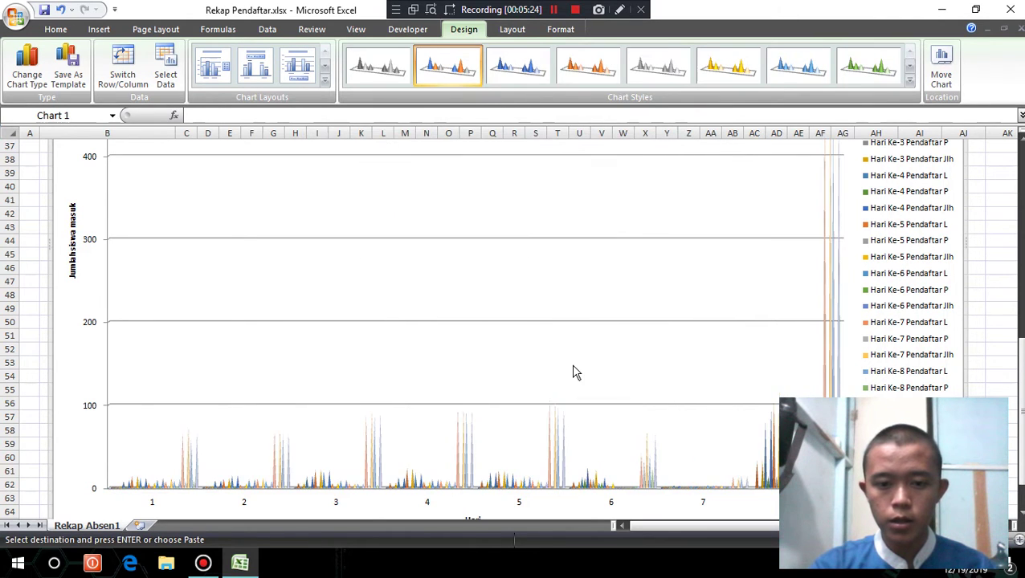
scroll(575, 372, "down", 4)
scroll(554, 371, "up", 3)
Switch the chart to the 3-D cylinder column type instead
left_click(29, 68)
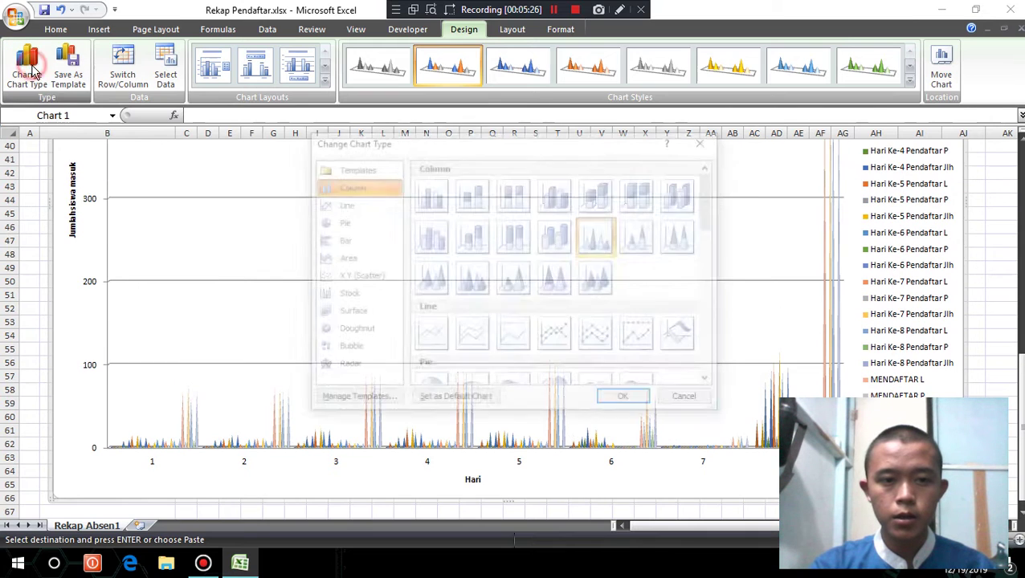
left_click(345, 204)
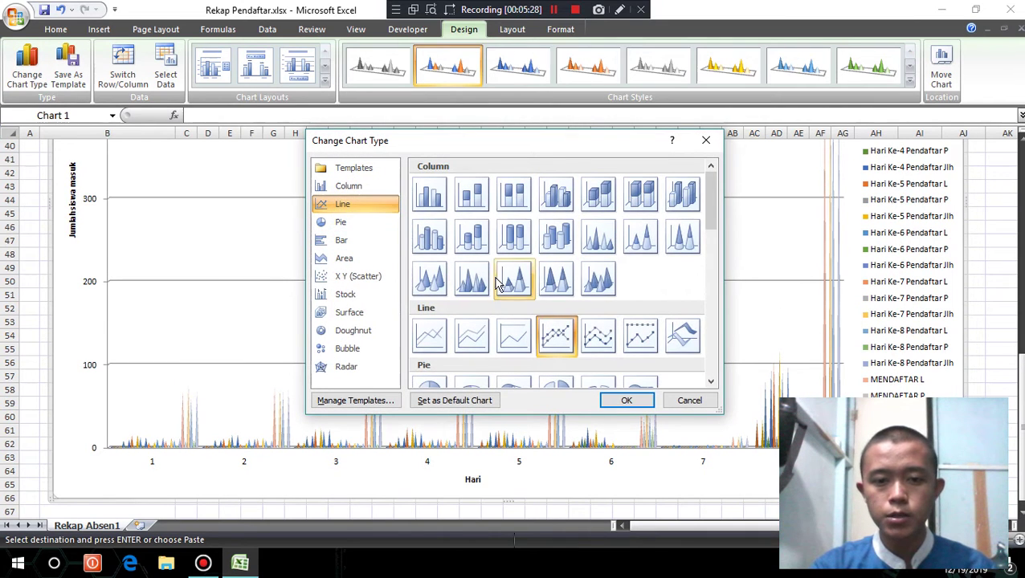
scroll(498, 283, "down", 5)
scroll(599, 270, "up", 5)
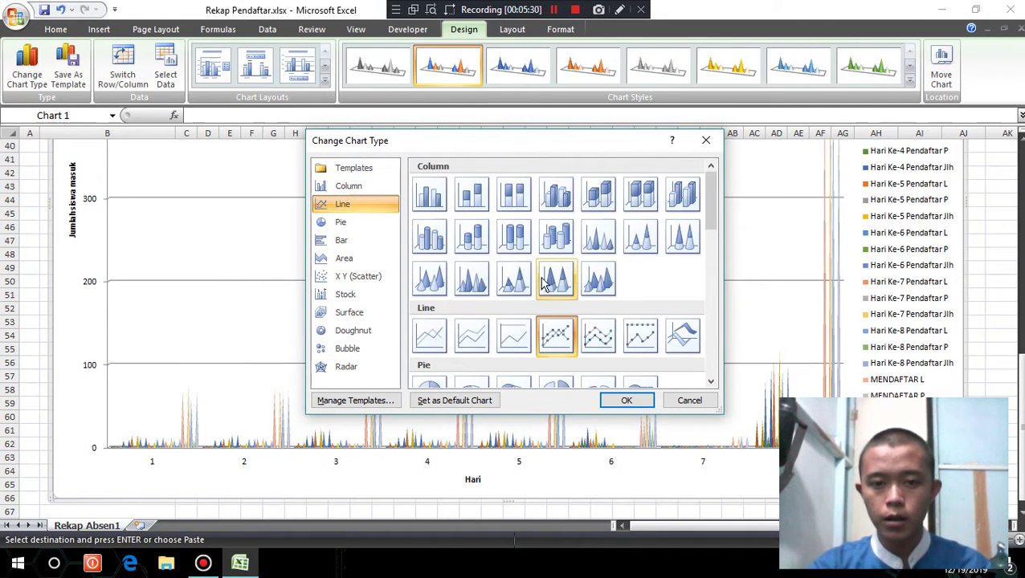
left_click(608, 244)
left_click(352, 205)
left_click(598, 239)
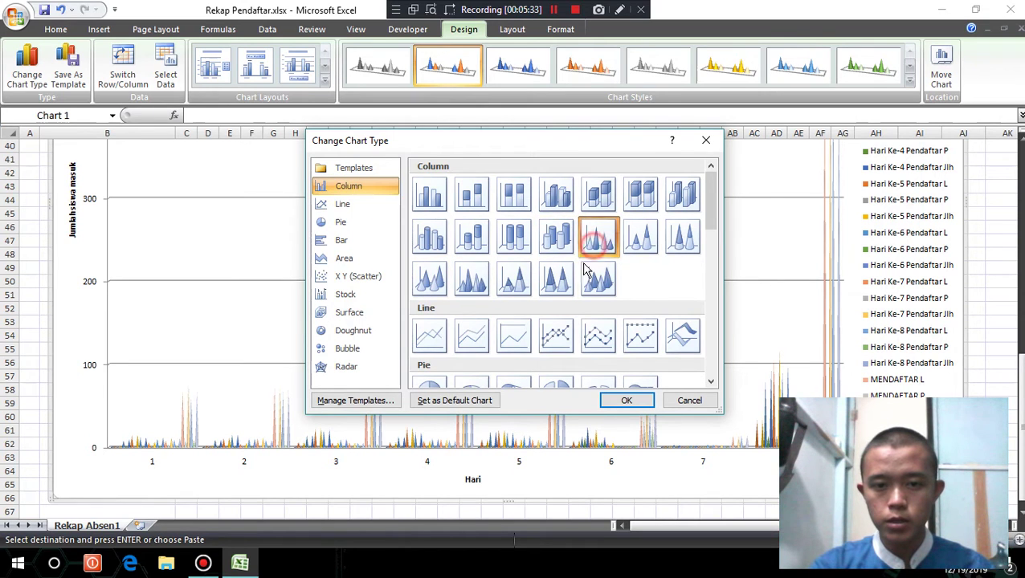
left_click(556, 237)
left_click(627, 401)
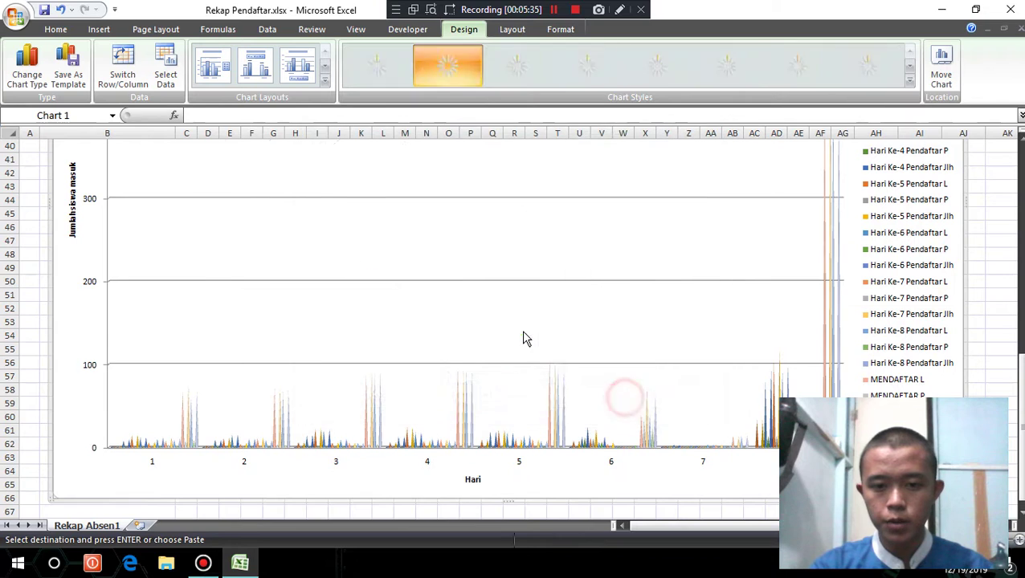
Reopen the Change Chart Type dialog for the 3-D cylinder recap chart
scroll(523, 330, "up", 2)
scroll(524, 330, "up", 3)
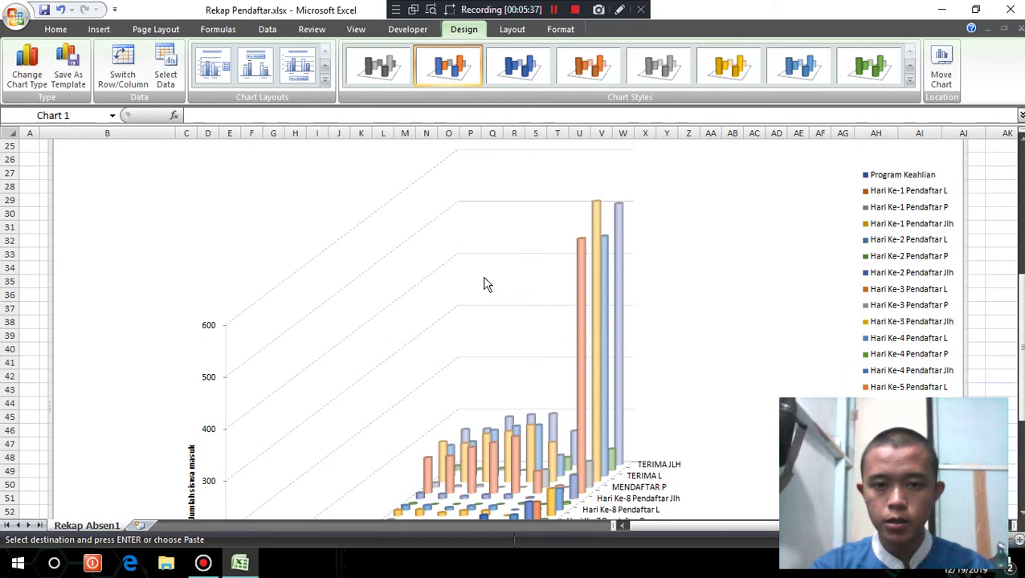
scroll(444, 291, "up", 2)
scroll(538, 297, "down", 4)
scroll(530, 305, "down", 2)
scroll(523, 319, "up", 3)
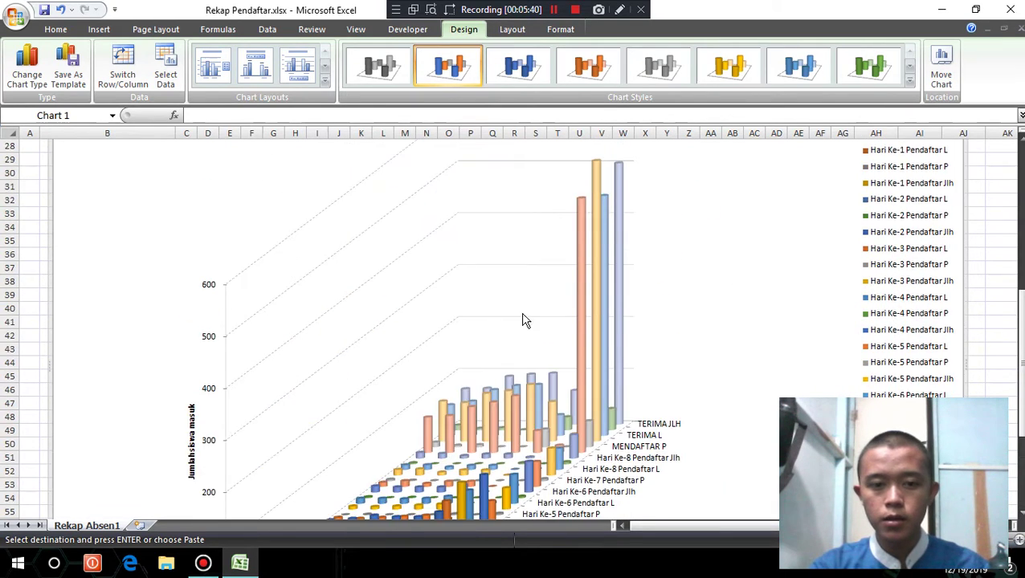
scroll(522, 320, "up", 2)
scroll(560, 345, "up", 5)
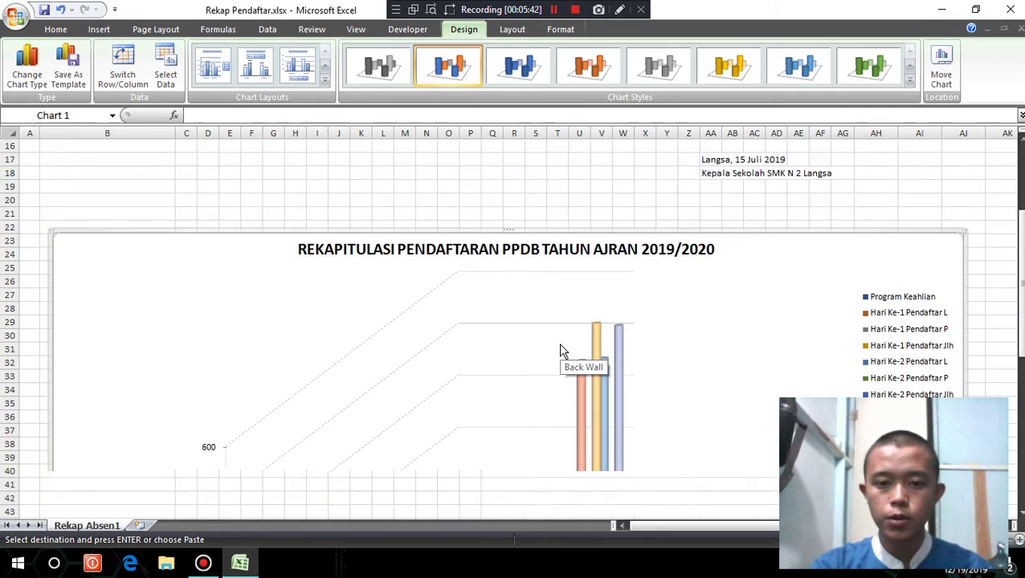
scroll(560, 345, "down", 10)
scroll(500, 336, "up", 7)
scroll(530, 338, "up", 5)
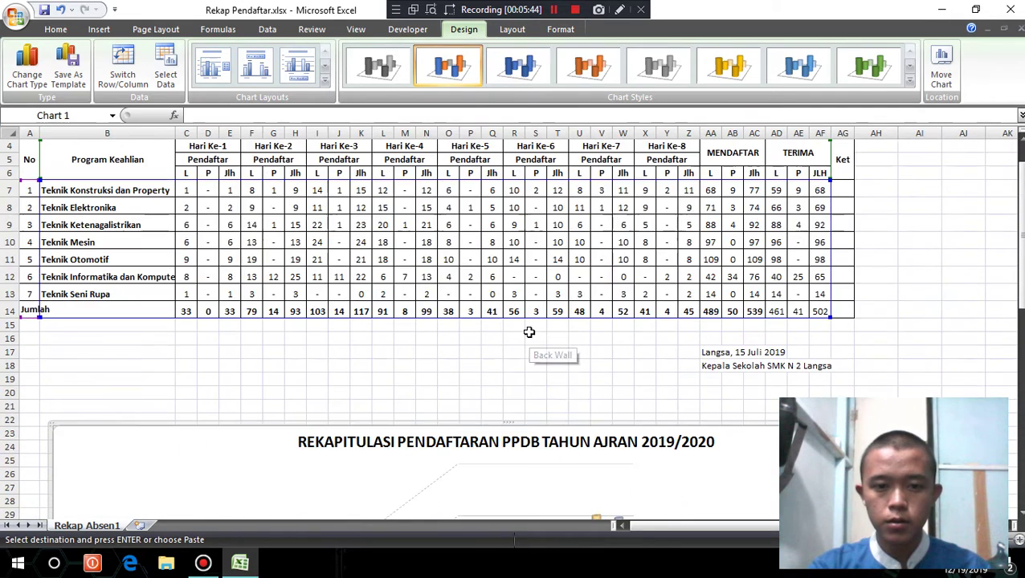
scroll(517, 401, "down", 4)
scroll(519, 391, "down", 8)
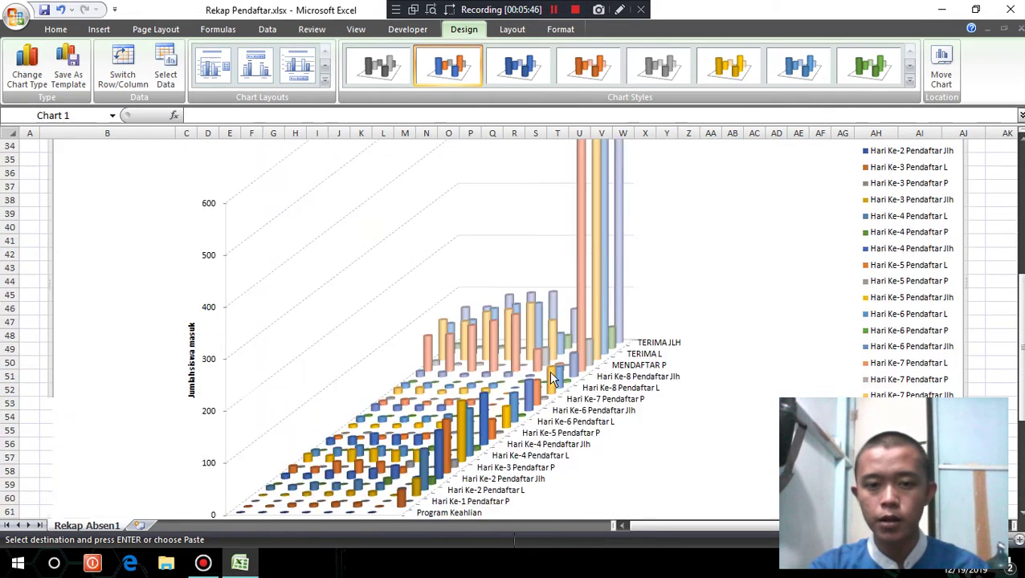
scroll(514, 389, "down", 1)
scroll(504, 385, "up", 2)
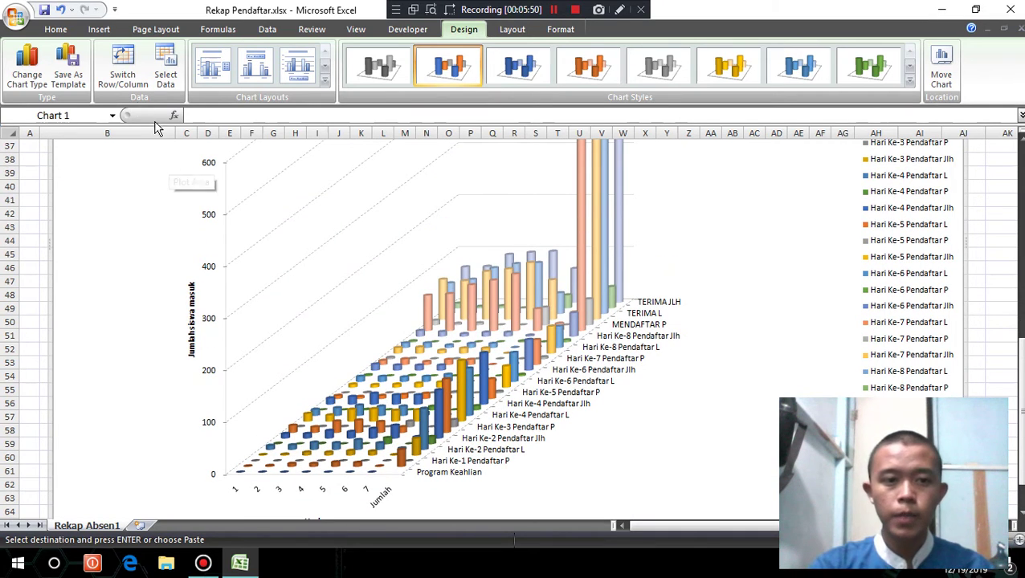
left_click(27, 69)
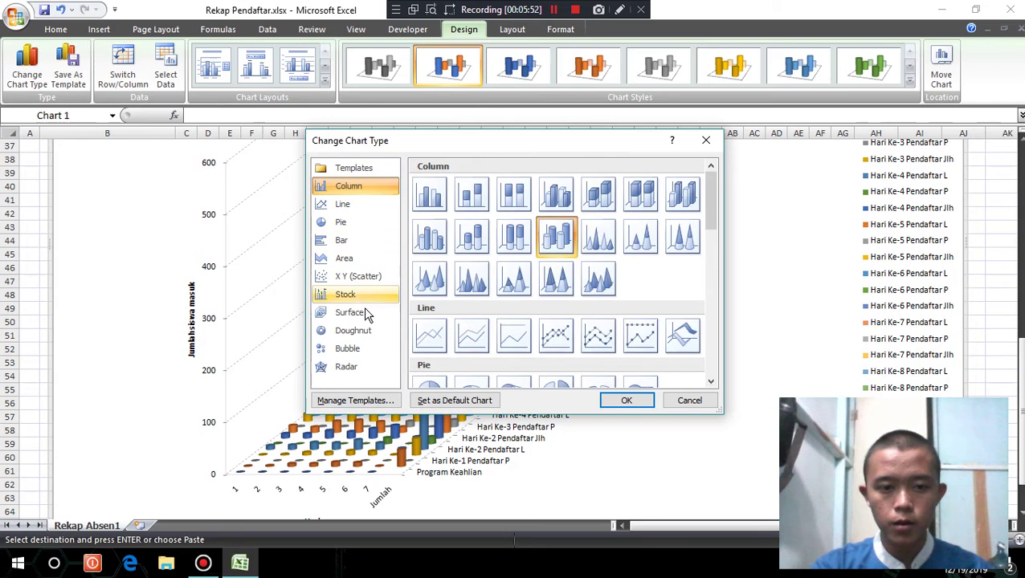
Apply the Wireframe 3-D Surface chart type to the recap chart
left_click(353, 330)
left_click(470, 307)
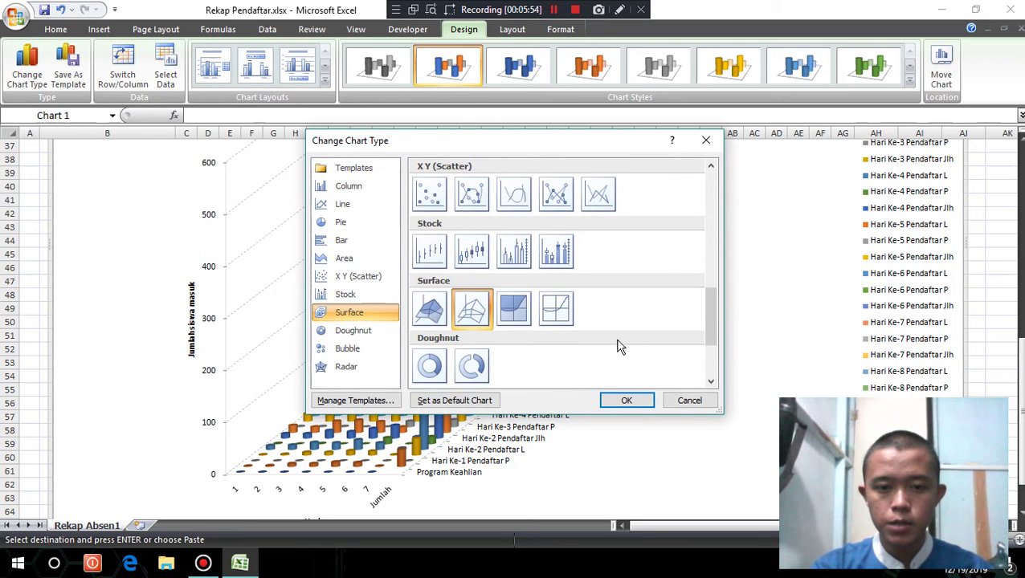
left_click(626, 402)
scroll(560, 363, "up", 2)
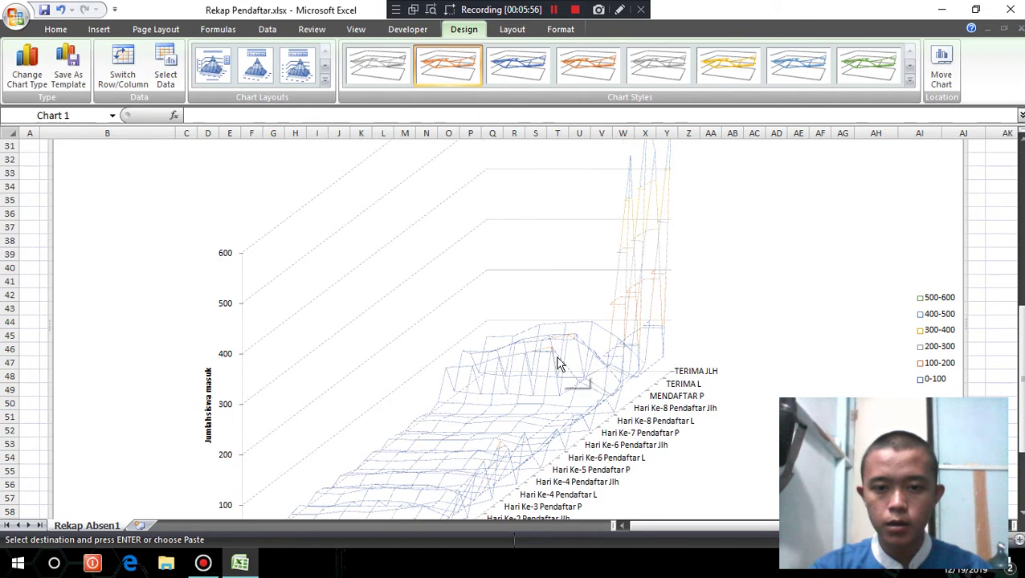
Change the chart to Scatter with Smooth Lines, then reopen the chart type dialog
left_click(26, 68)
left_click(354, 330)
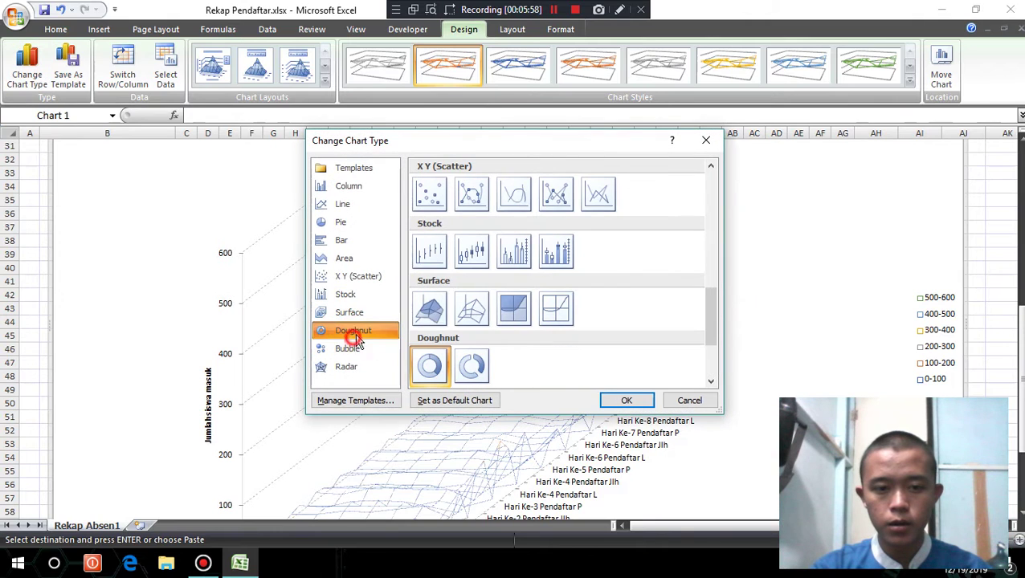
left_click(470, 199)
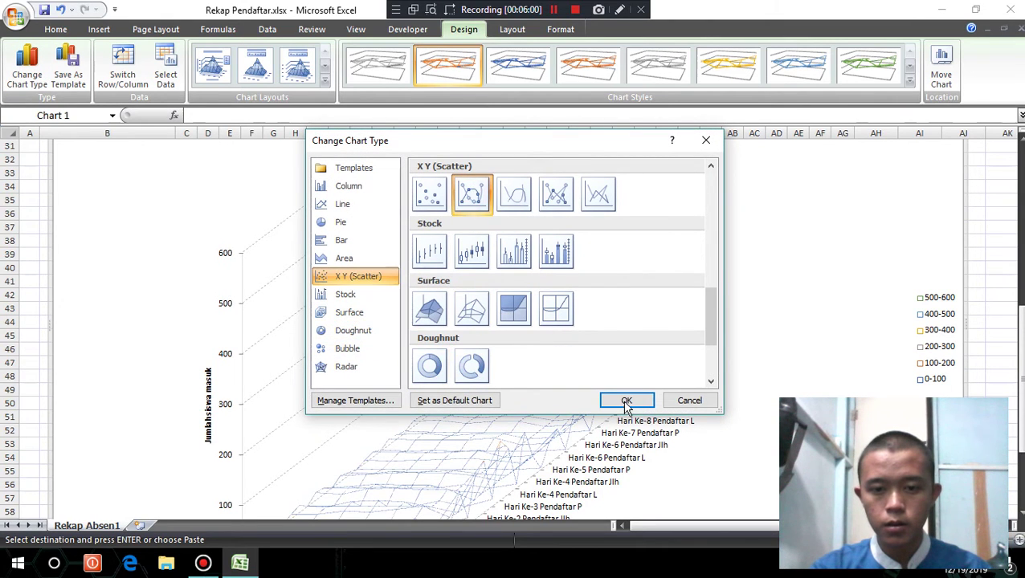
left_click(622, 400)
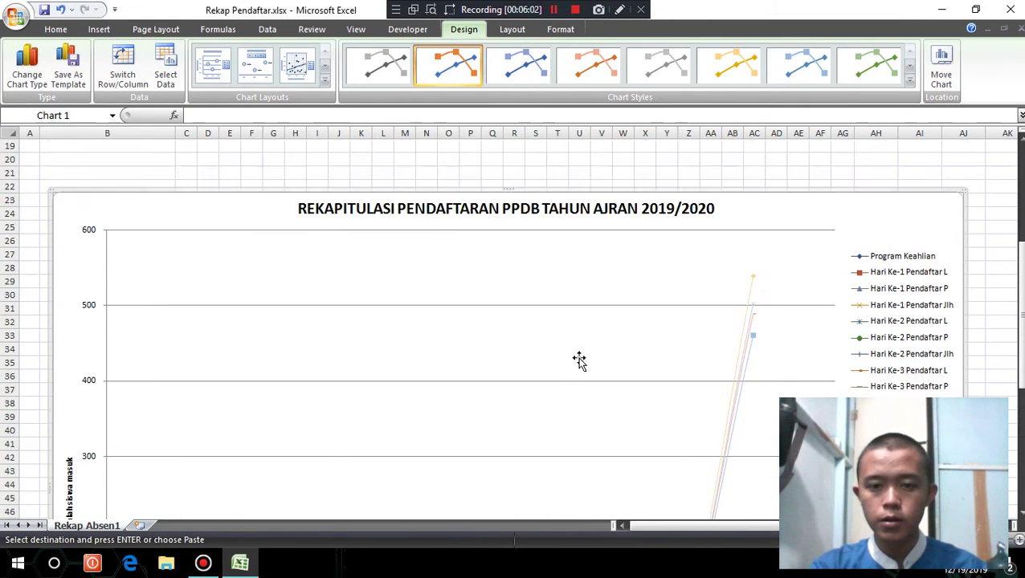
scroll(503, 337, "down", 6)
scroll(506, 334, "up", 5)
scroll(509, 338, "up", 5)
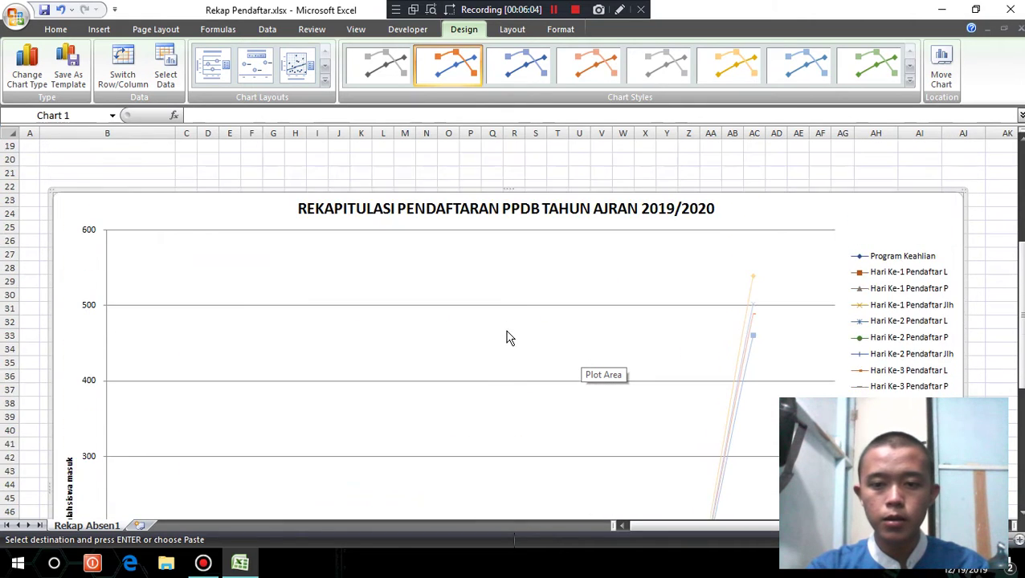
scroll(518, 333, "down", 5)
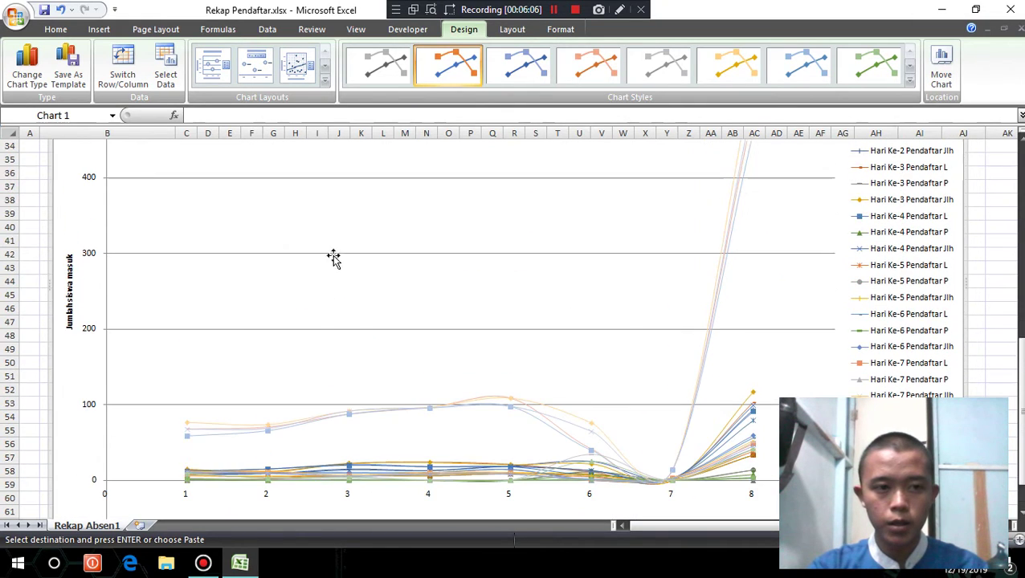
left_click(27, 70)
scroll(502, 248, "up", 5)
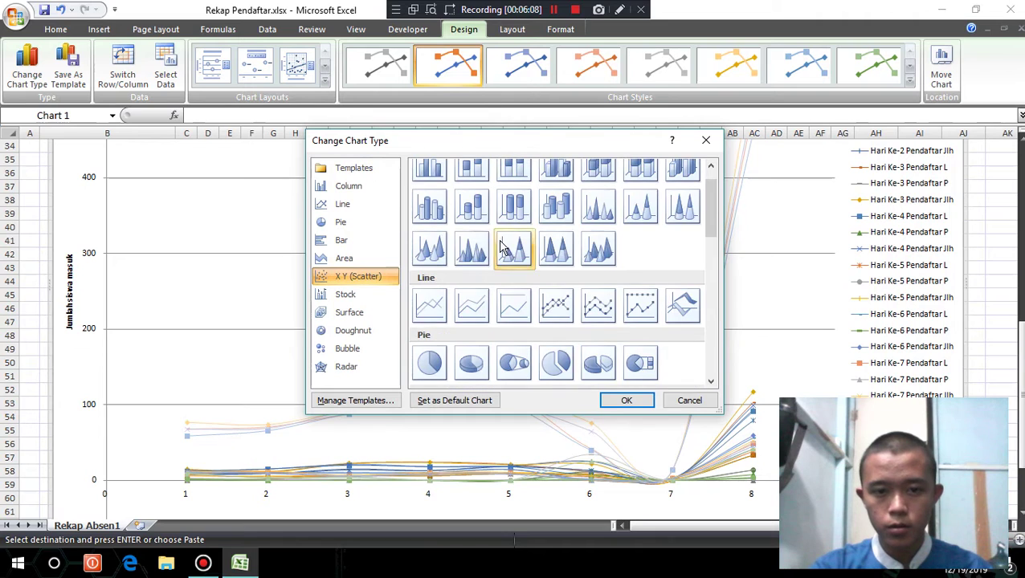
scroll(466, 287, "down", 6)
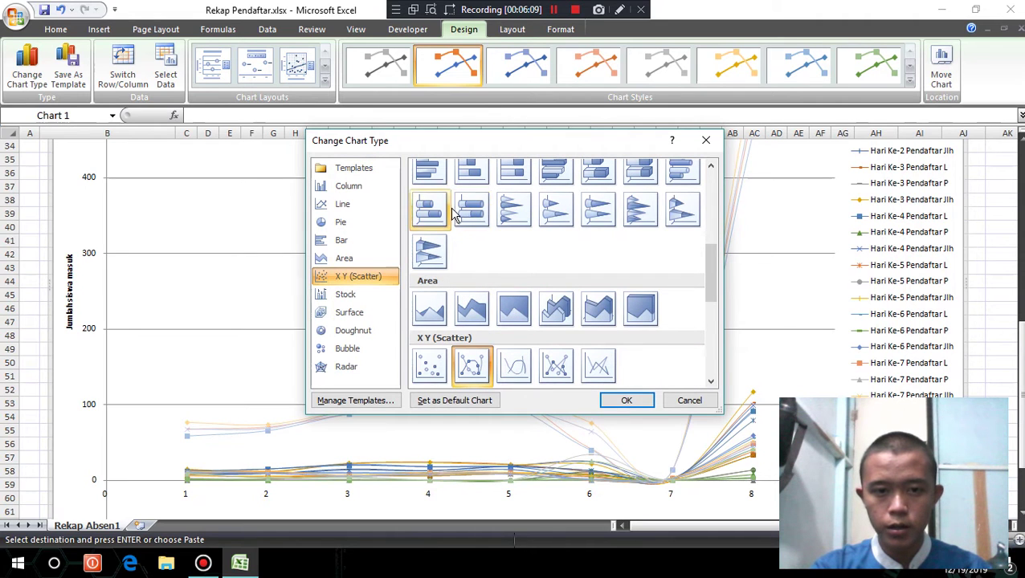
Apply the Clustered Bar chart type to the recap chart
scroll(434, 233, "up", 3)
left_click(438, 293)
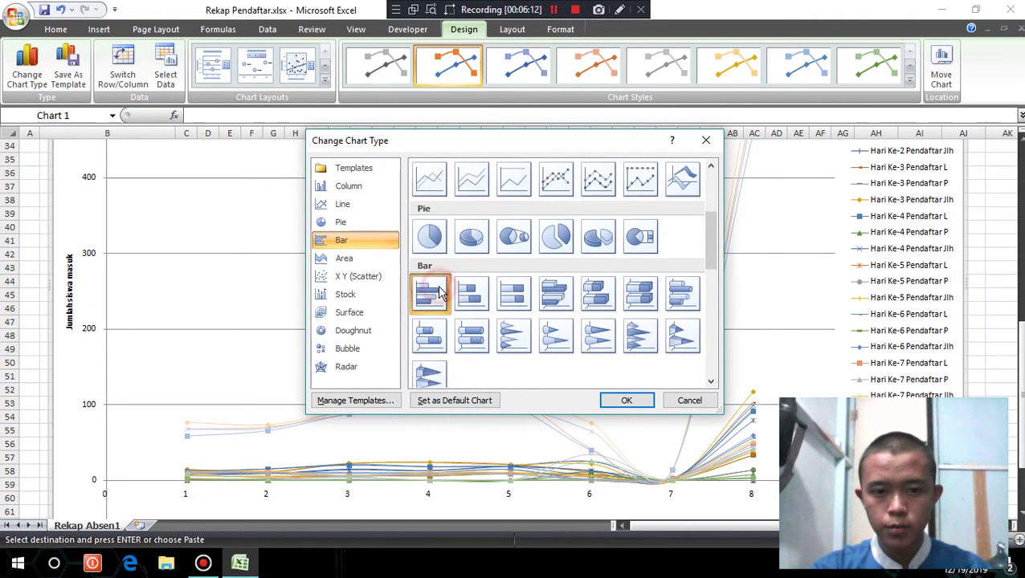
left_click(624, 401)
scroll(606, 373, "down", 1)
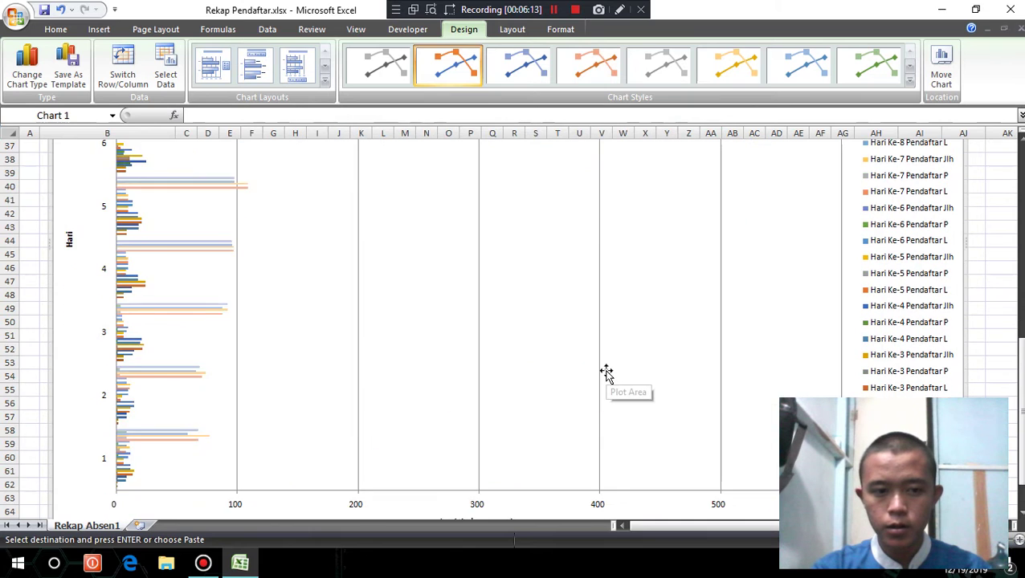
scroll(599, 361, "down", 2)
scroll(578, 353, "up", 4)
scroll(564, 352, "up", 1)
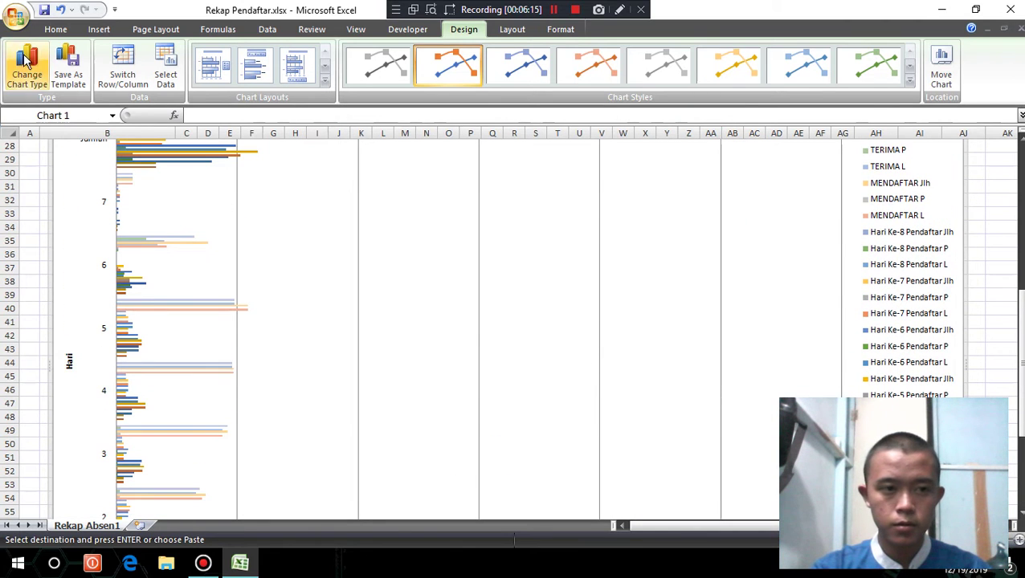
Switch the recap chart to the 3-D Cone column type
left_click(26, 69)
left_click(473, 281)
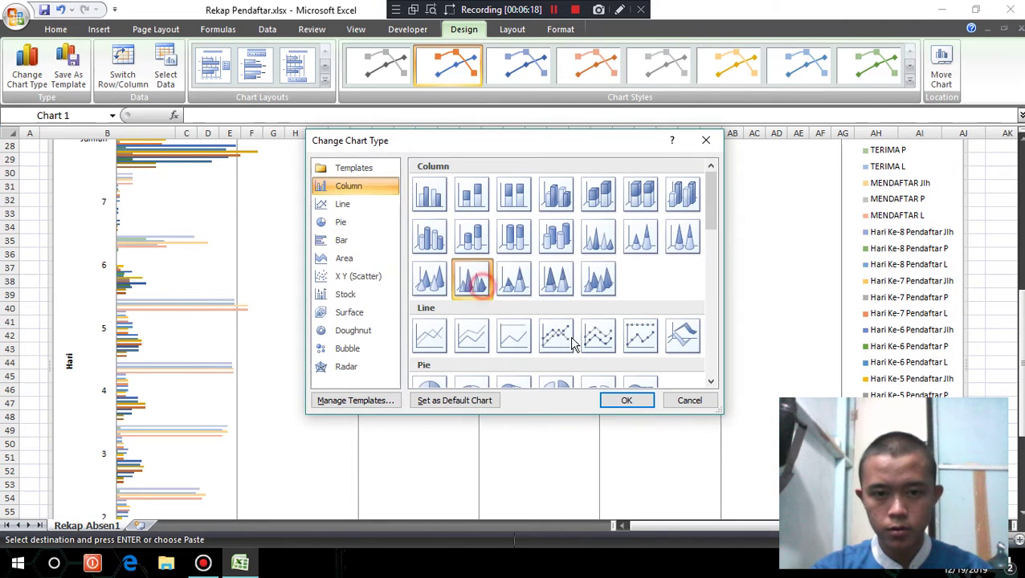
left_click(621, 401)
scroll(540, 353, "down", 5)
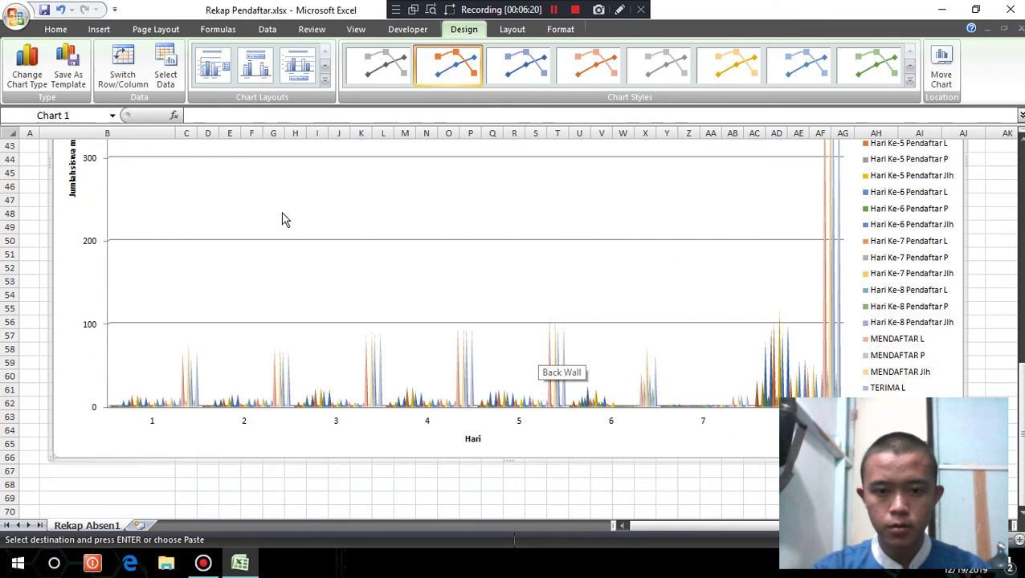
left_click(16, 62)
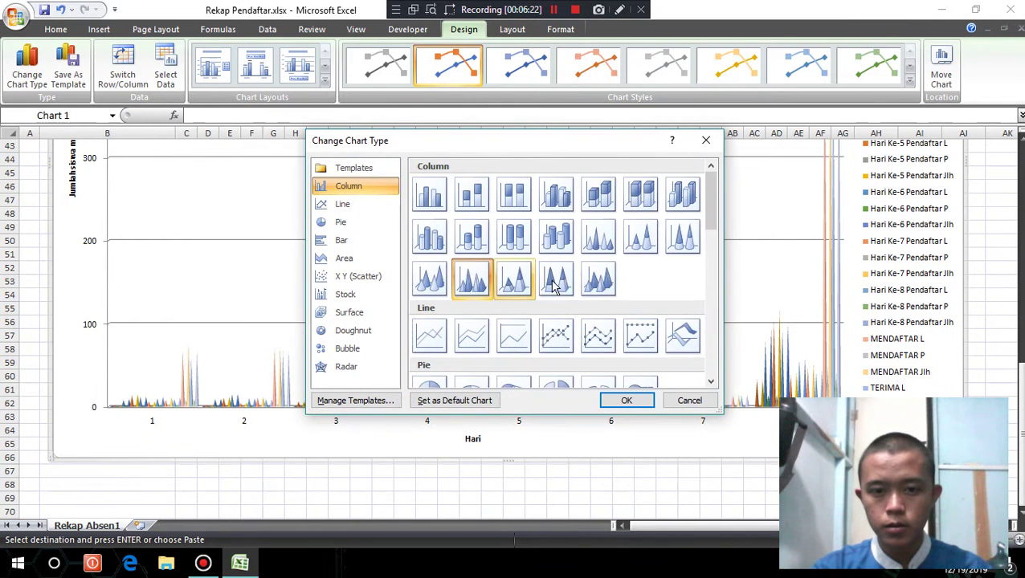
left_click(606, 281)
left_click(627, 400)
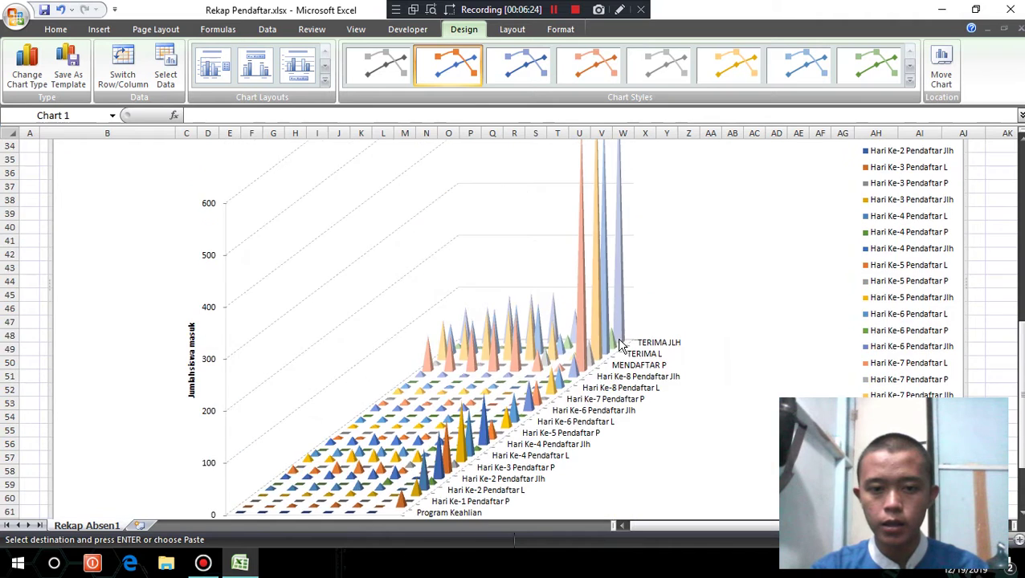
scroll(619, 338, "up", 3)
type("6")
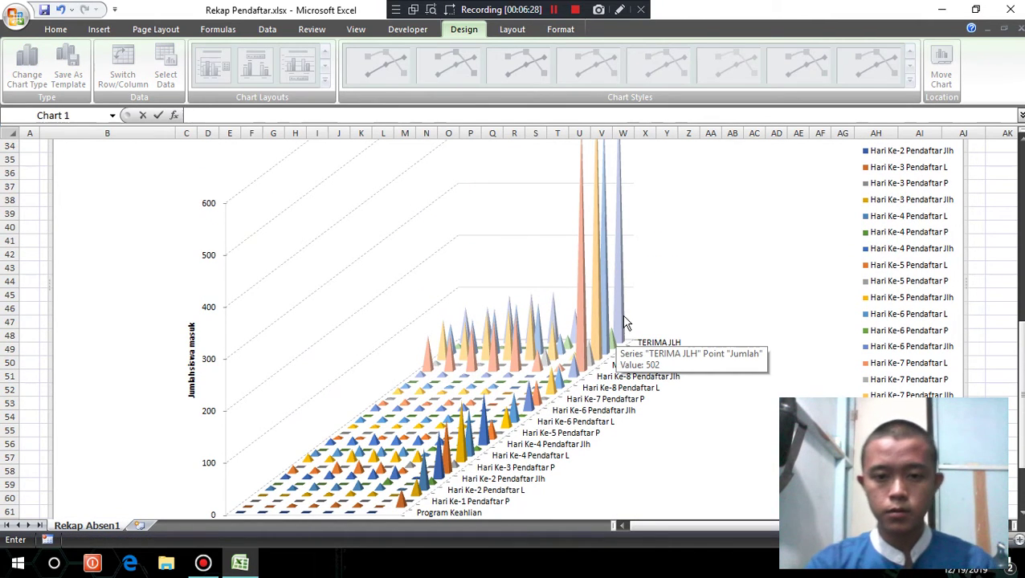
left_click(626, 326)
scroll(484, 300, "up", 6)
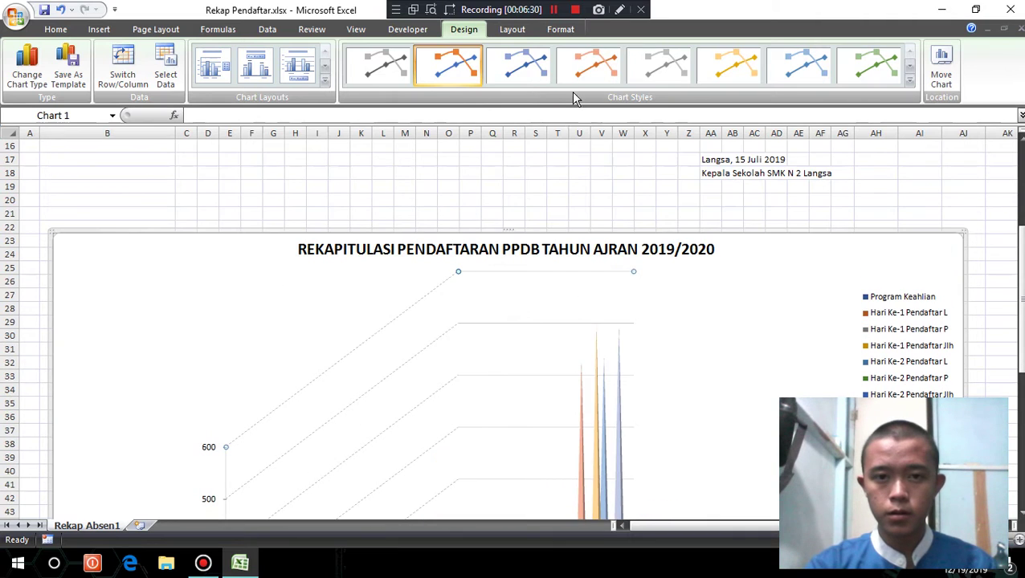
left_click(909, 81)
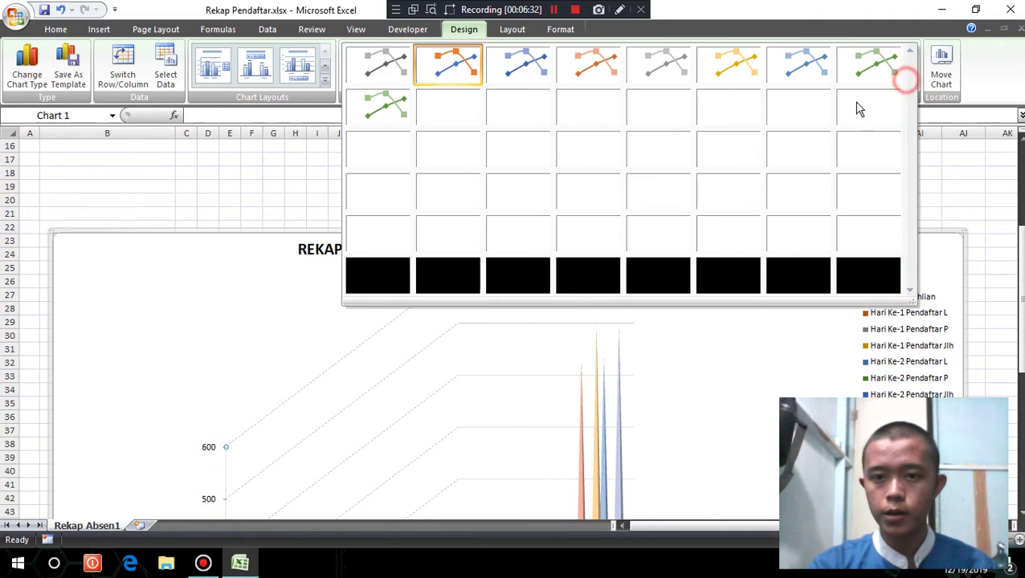
left_click(449, 68)
scroll(634, 281, "up", 4)
scroll(565, 300, "down", 6)
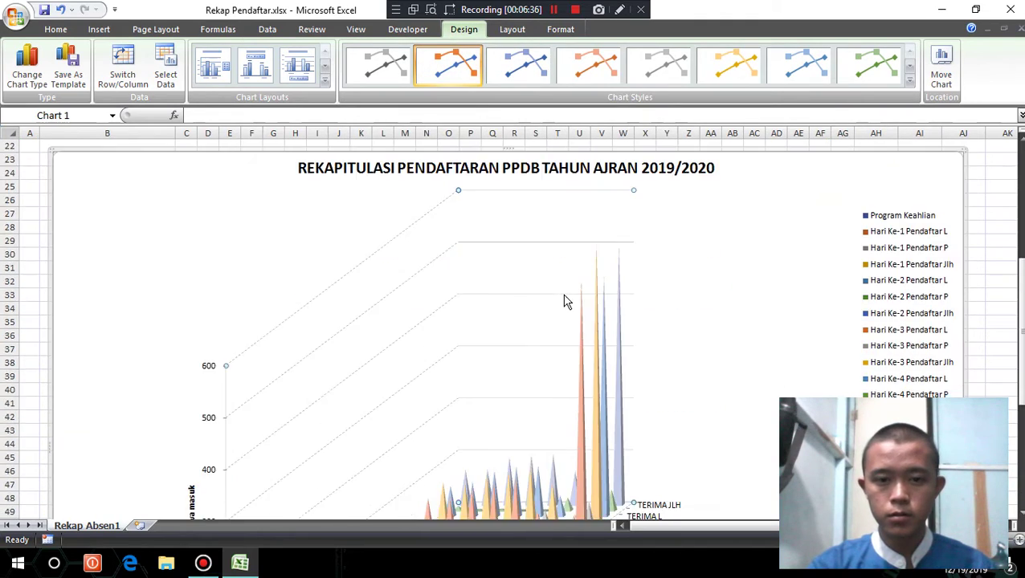
scroll(670, 320, "down", 6)
scroll(728, 319, "down", 4)
scroll(562, 301, "up", 3)
scroll(492, 281, "up", 6)
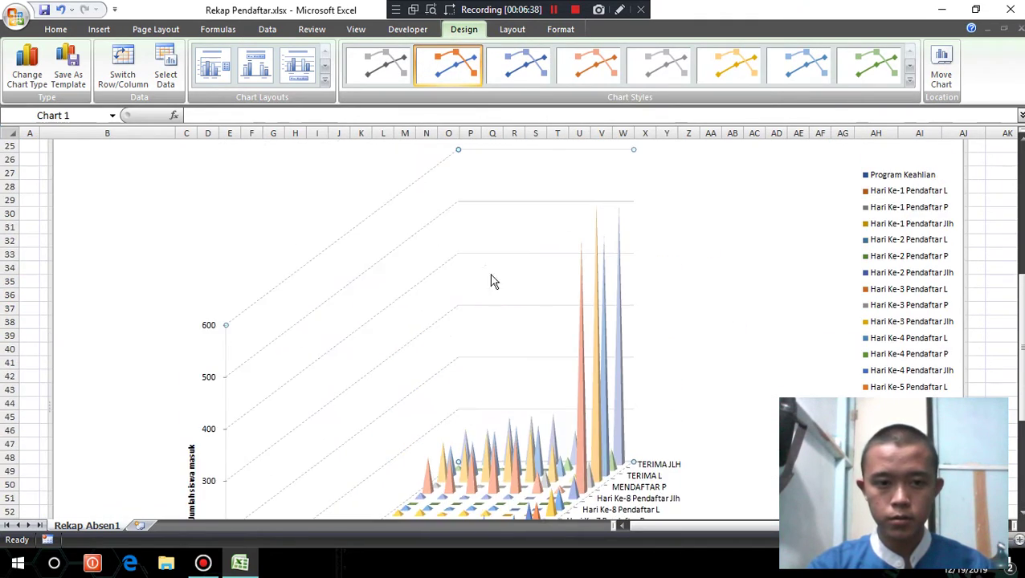
scroll(490, 281, "up", 5)
scroll(490, 282, "down", 3)
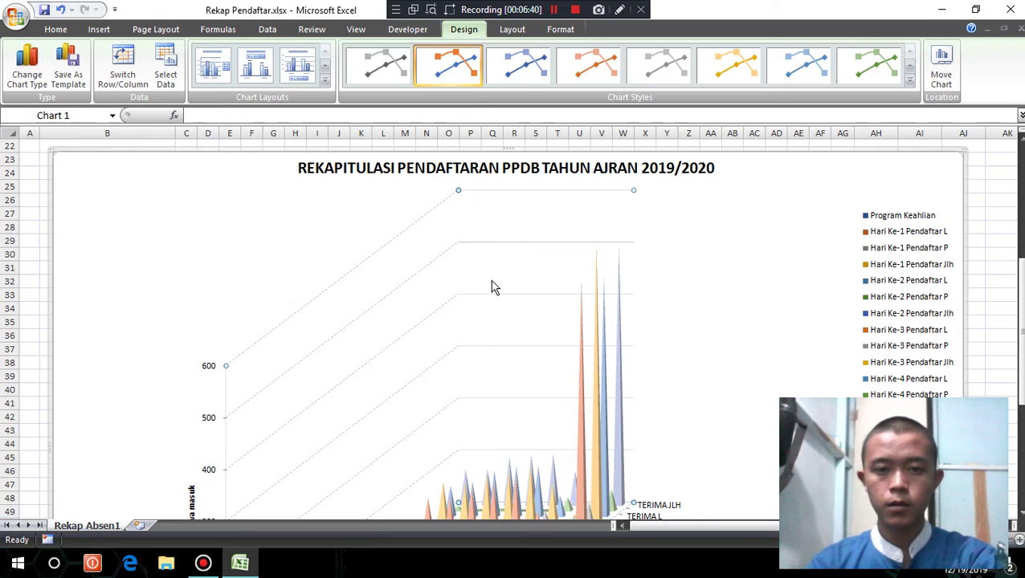
scroll(494, 286, "up", 4)
scroll(503, 281, "up", 2)
scroll(562, 297, "up", 1)
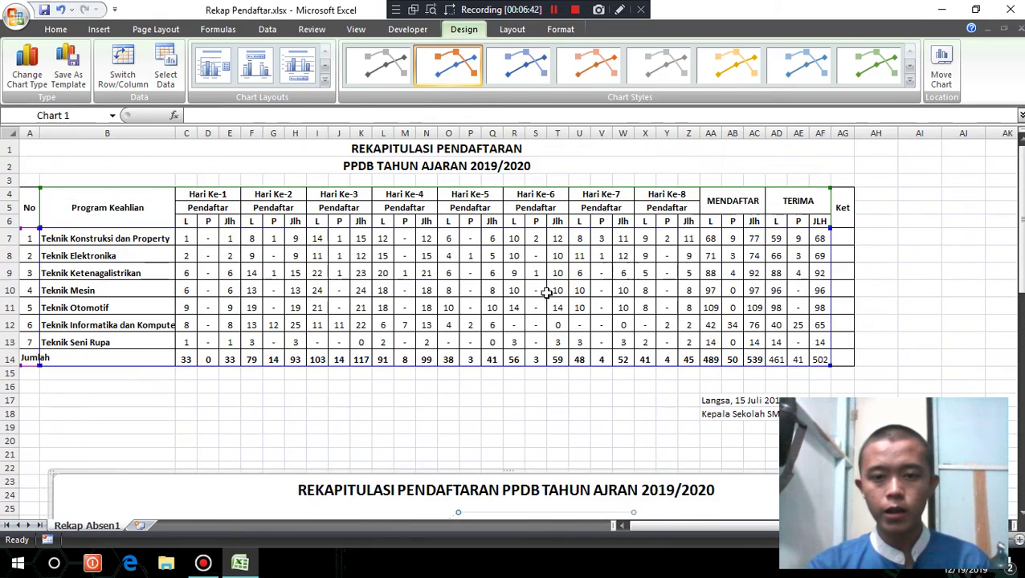
scroll(498, 289, "down", 1)
scroll(554, 309, "down", 7)
scroll(518, 325, "up", 4)
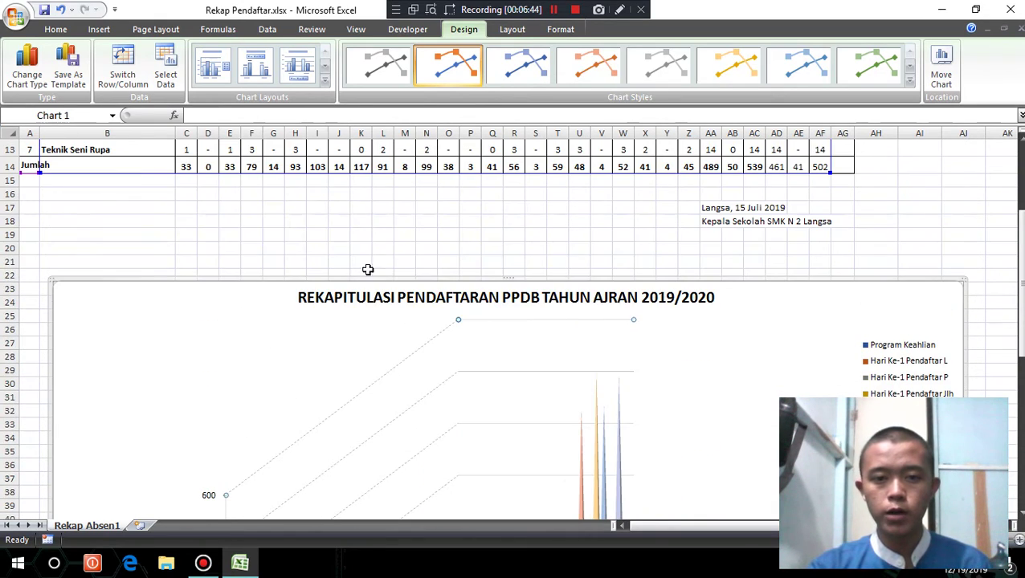
scroll(554, 319, "up", 3)
scroll(530, 314, "up", 1)
left_click(512, 29)
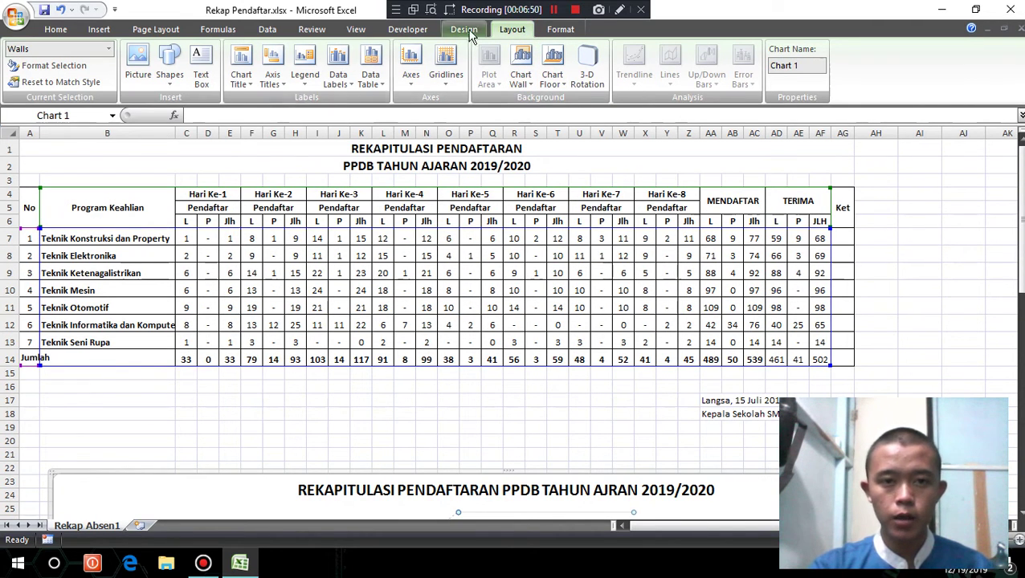
left_click(398, 30)
left_click(465, 30)
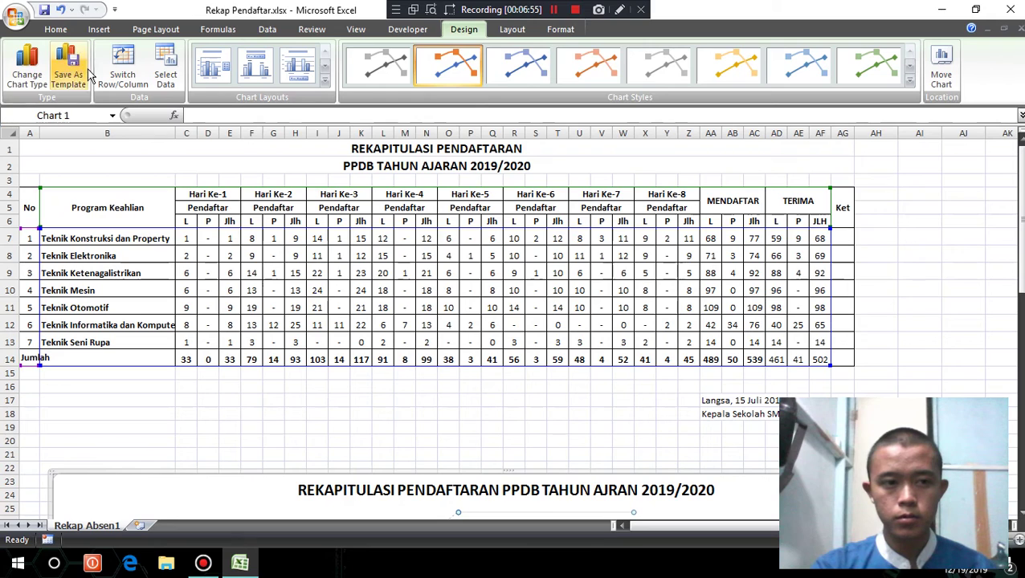
Insert the missing A so the title reads 'TAHUN AJARAN 2019/2020'
scroll(540, 272, "down", 9)
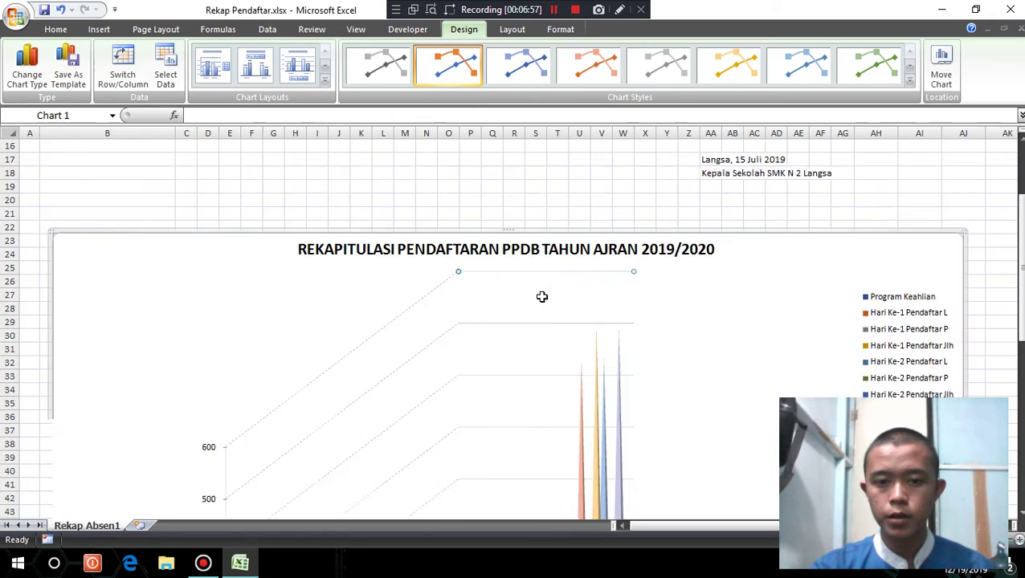
scroll(554, 289, "down", 2)
scroll(558, 290, "down", 5)
scroll(561, 294, "up", 11)
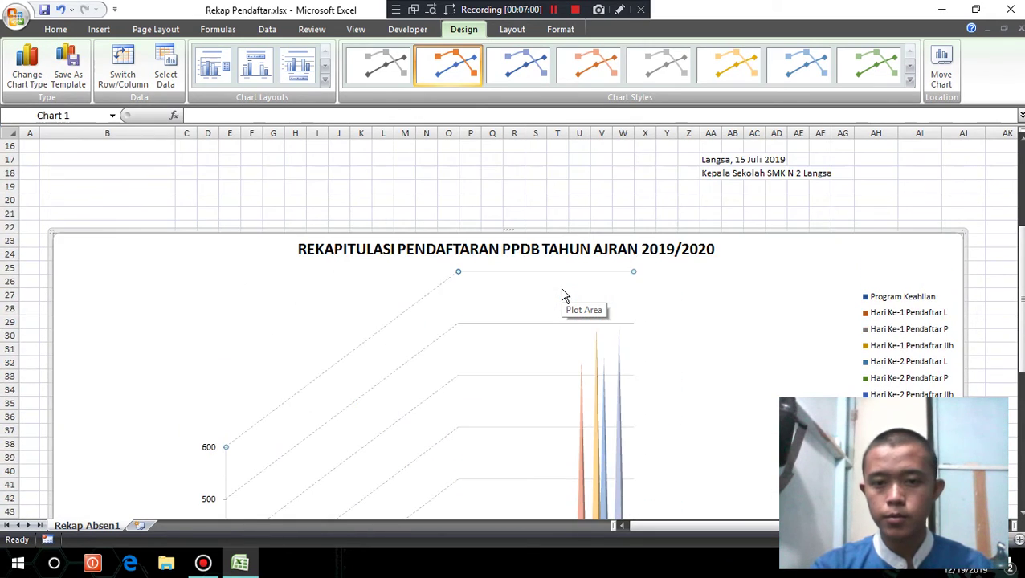
scroll(562, 294, "up", 2)
scroll(563, 294, "up", 2)
scroll(566, 322, "down", 4)
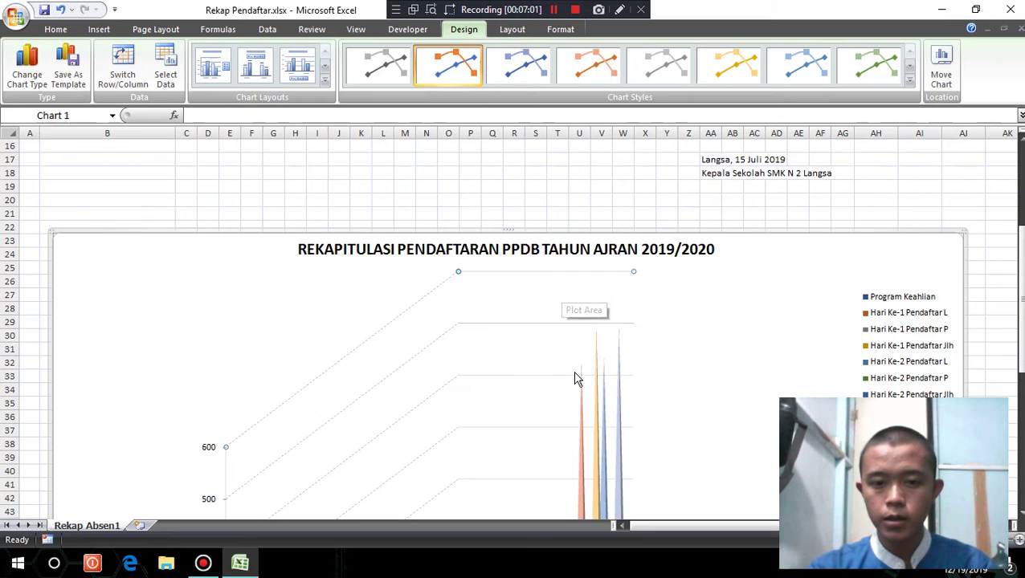
left_click(613, 249)
left_click(605, 250)
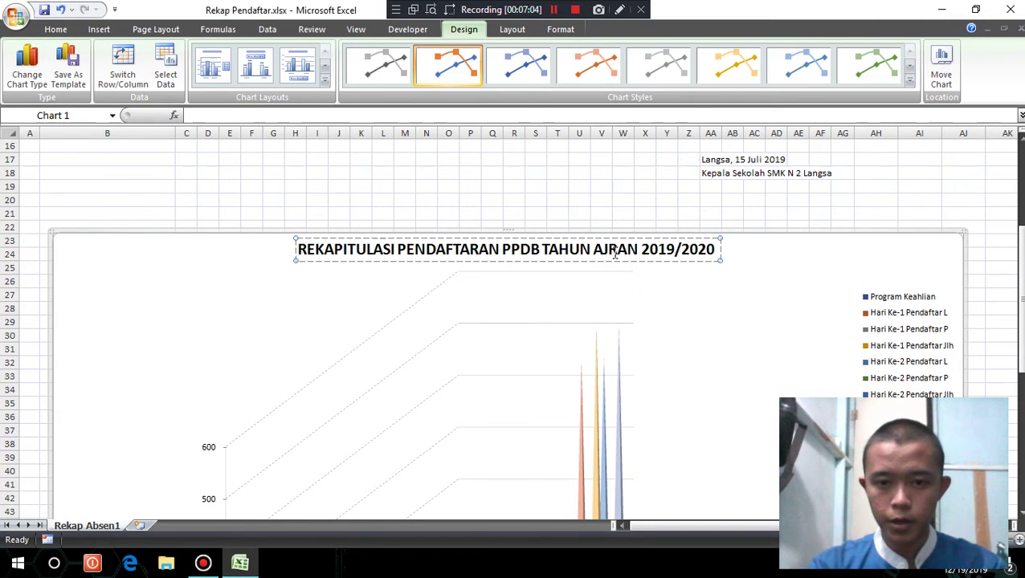
type("A")
Scroll to review the 3-D cone chart with categories 1–7 and Jumlah
scroll(640, 289, "down", 7)
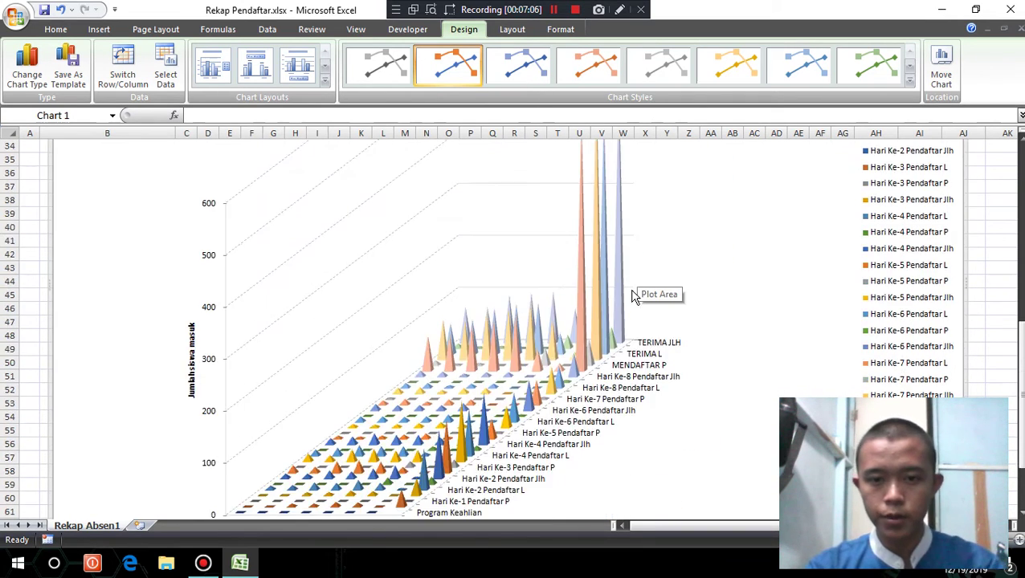
scroll(640, 290, "down", 3)
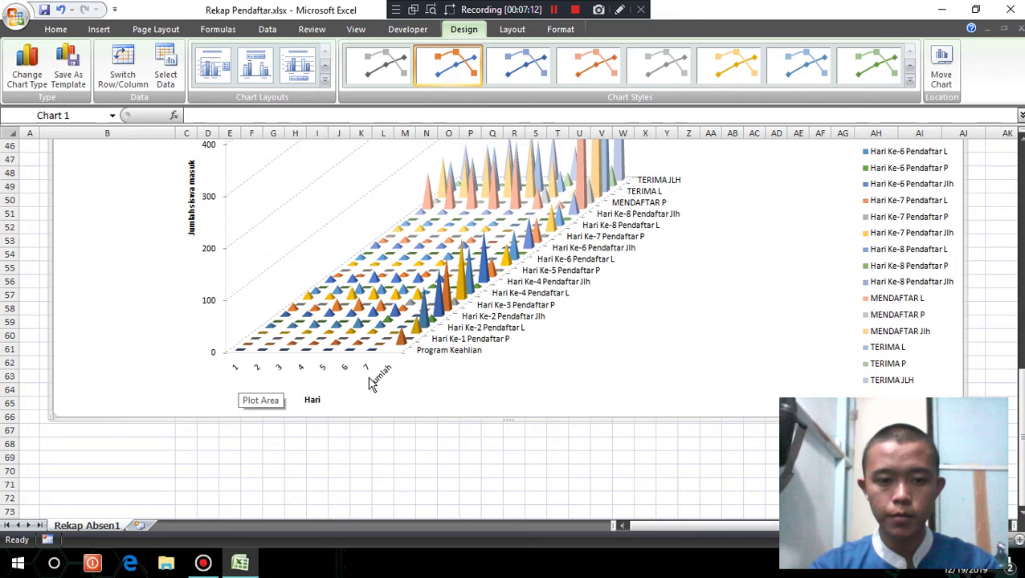
scroll(562, 425, "up", 4)
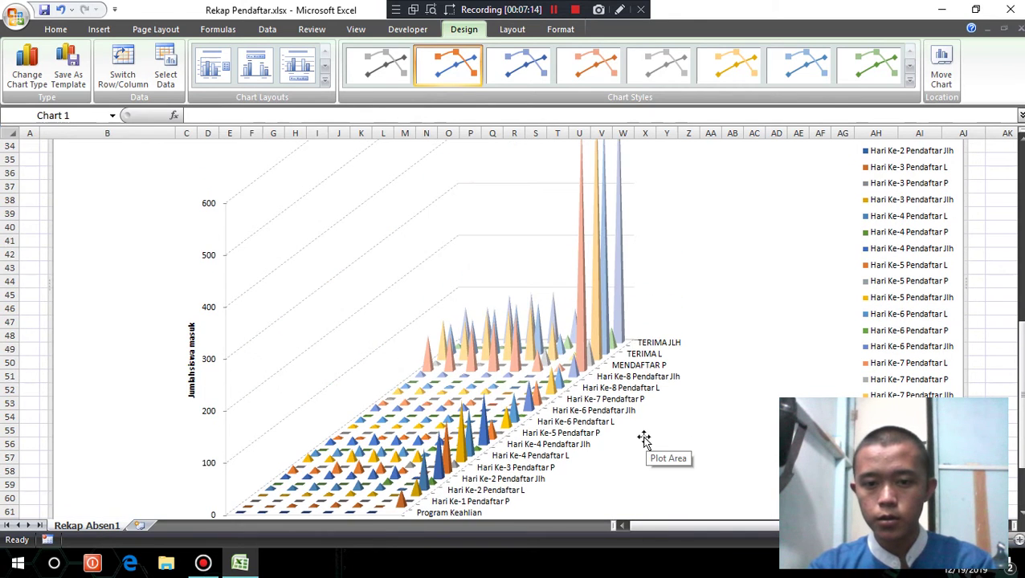
scroll(643, 439, "down", 1)
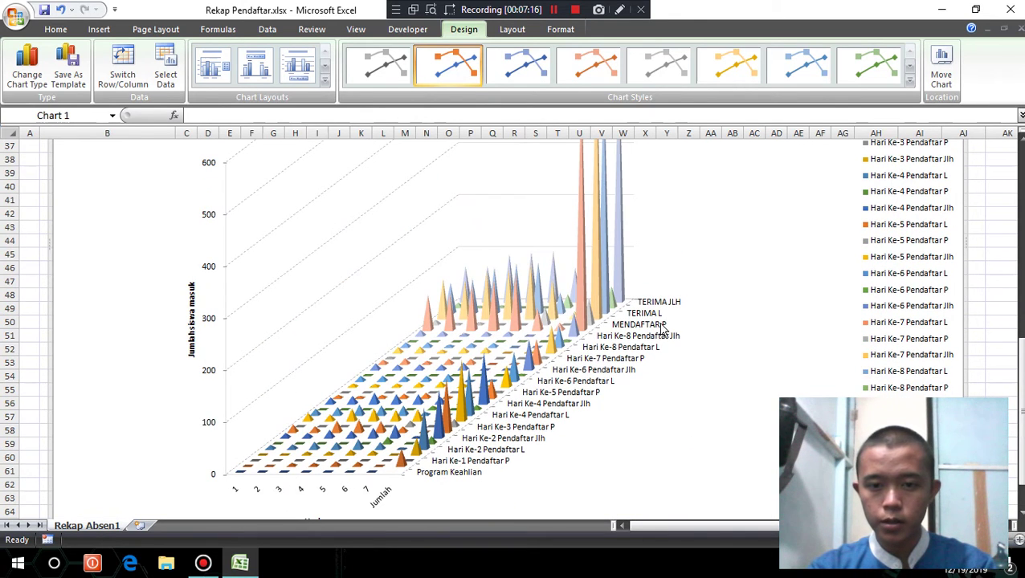
scroll(622, 289, "up", 6)
scroll(642, 315, "down", 1)
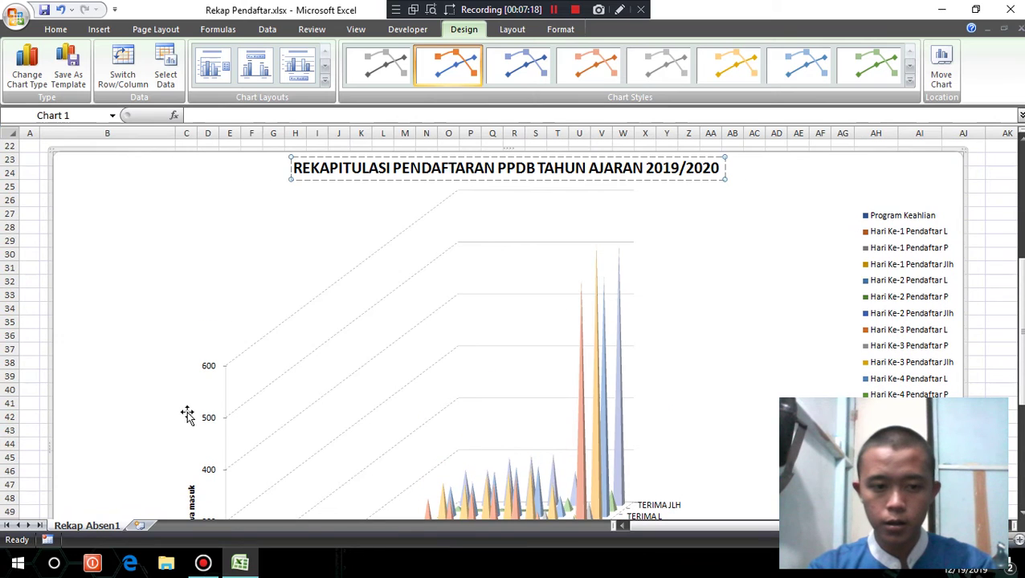
scroll(534, 374, "down", 5)
scroll(562, 417, "down", 1)
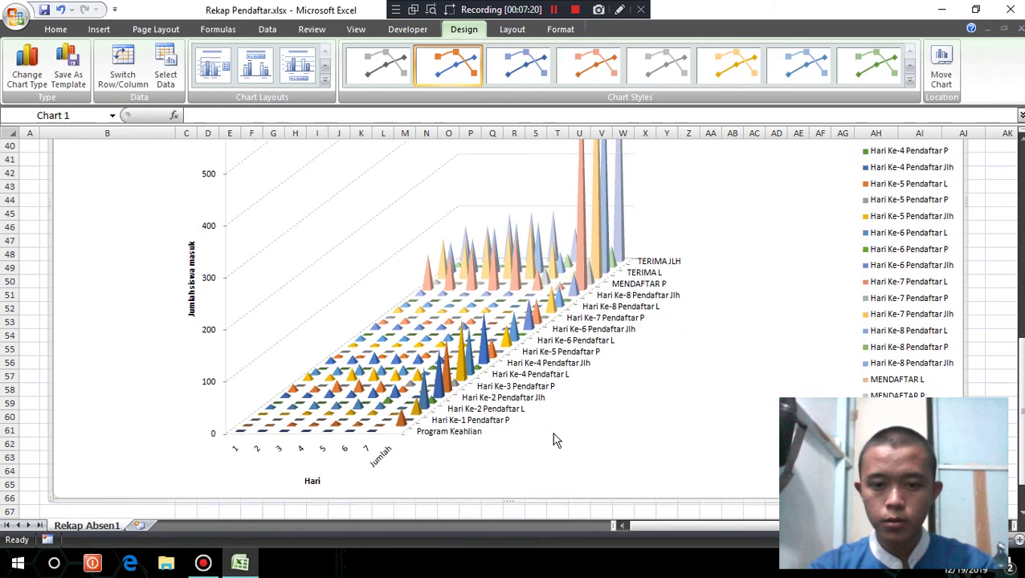
scroll(552, 437, "down", 1)
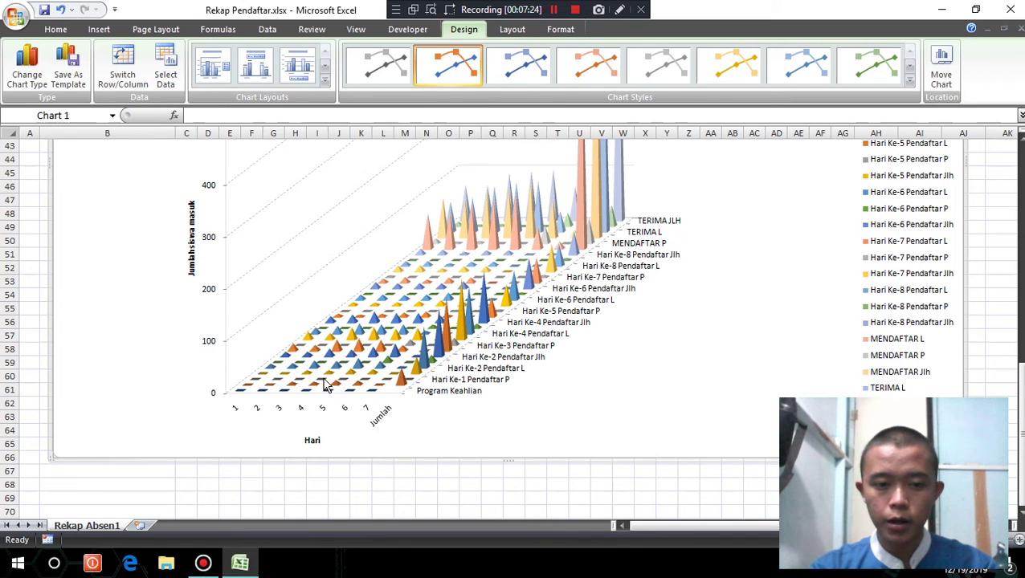
Scroll up and down over the chart, whose title now shows a stray '66' inside AJARAN
scroll(601, 418, "up", 4)
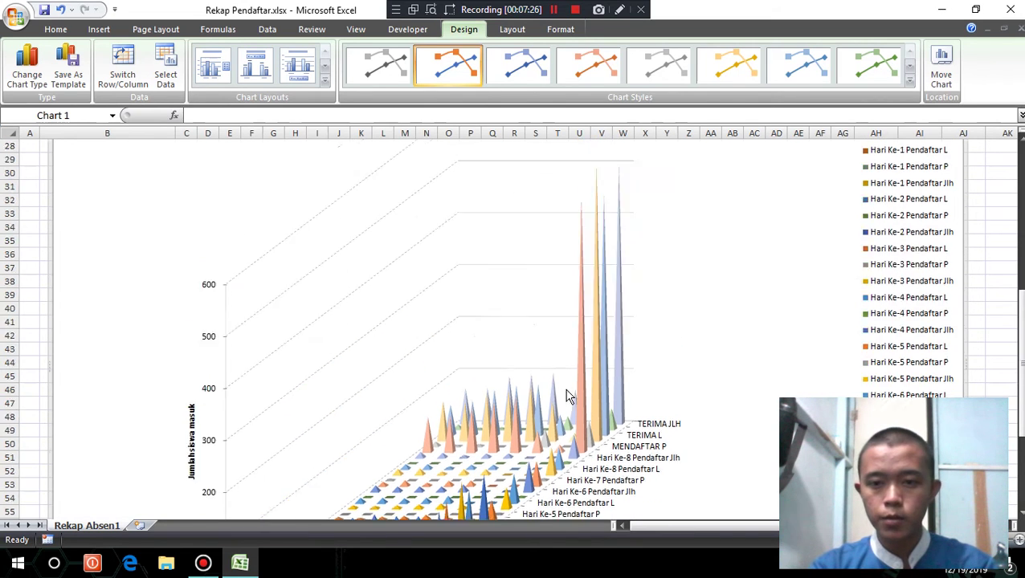
scroll(567, 394, "up", 4)
scroll(440, 341, "down", 1)
scroll(439, 341, "up", 7)
scroll(502, 342, "down", 7)
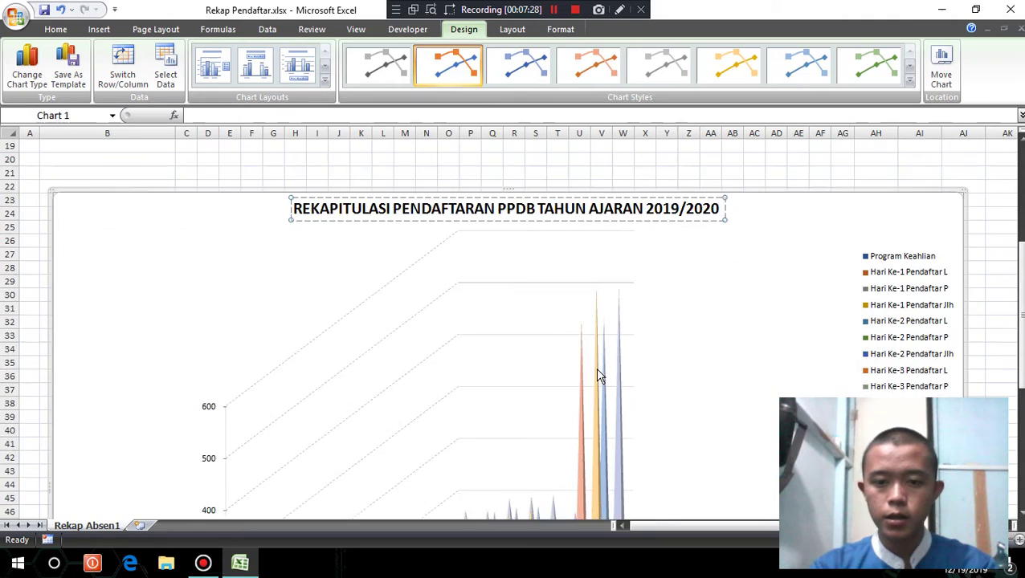
scroll(502, 343, "down", 5)
scroll(407, 417, "down", 4)
scroll(249, 362, "down", 1)
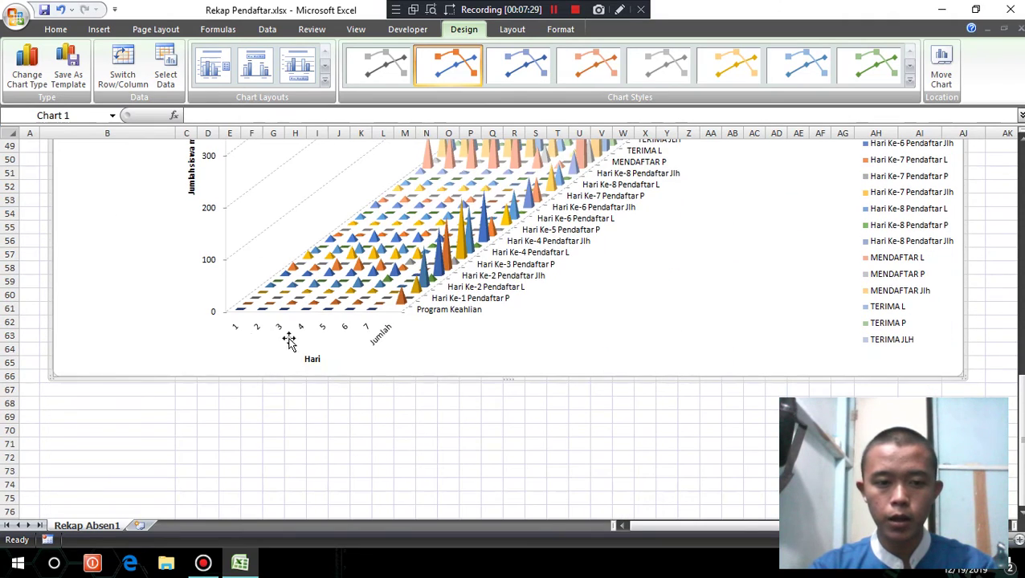
scroll(610, 341, "up", 5)
scroll(590, 366, "up", 2)
scroll(591, 366, "up", 4)
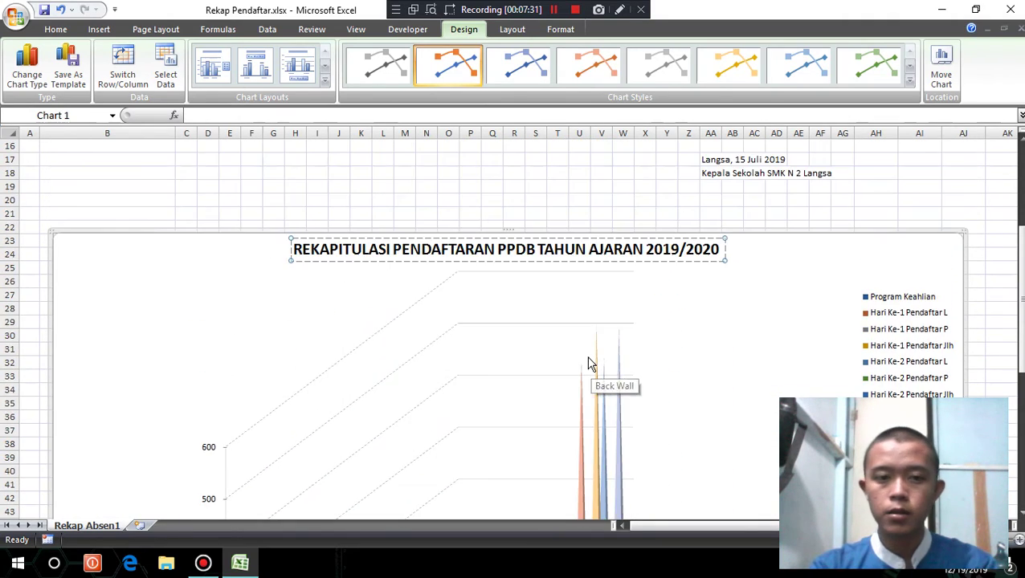
scroll(588, 363, "down", 4)
scroll(467, 327, "down", 2)
scroll(451, 201, "up", 1)
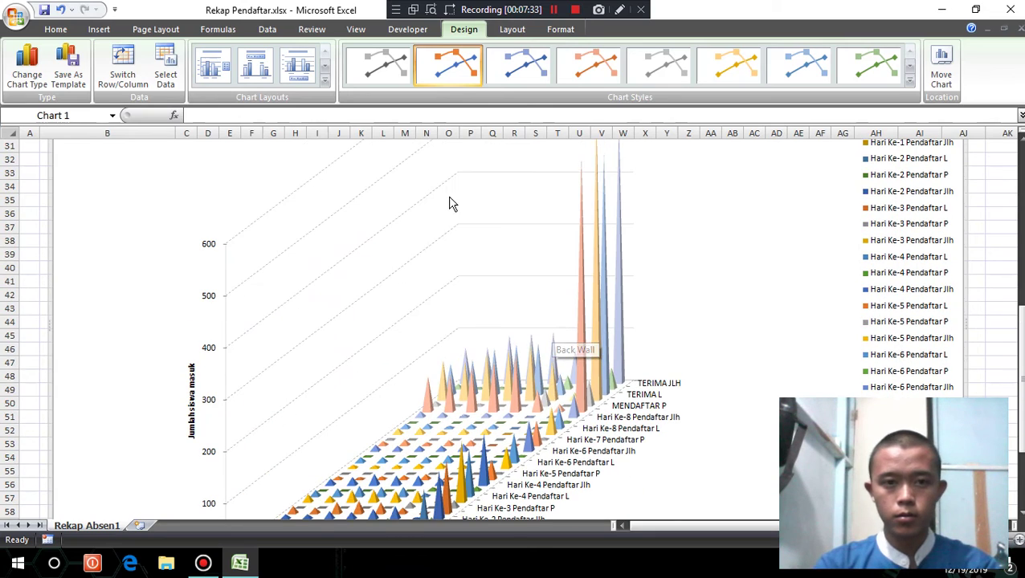
scroll(500, 234, "up", 3)
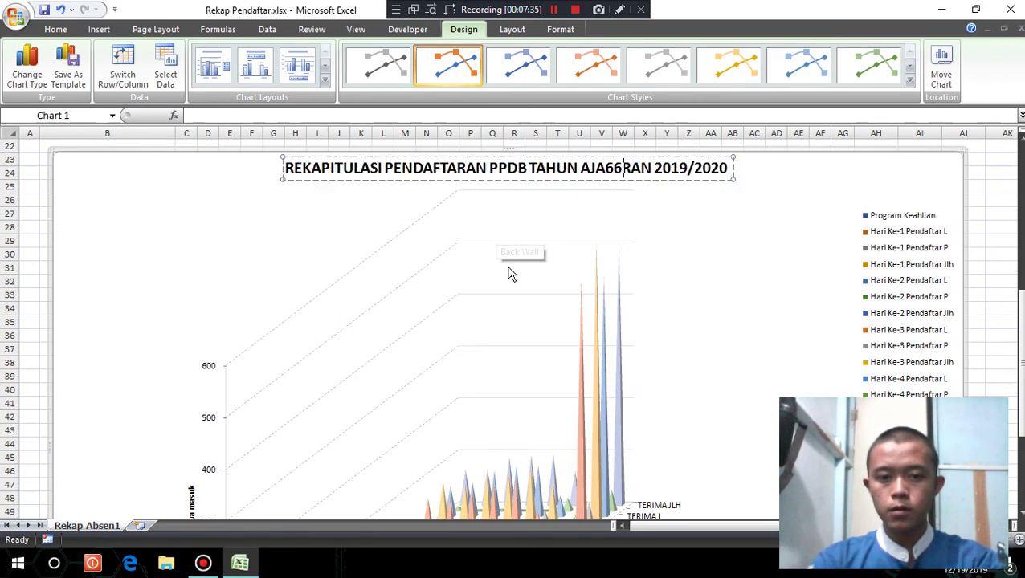
scroll(508, 272, "up", 3)
scroll(530, 265, "up", 4)
scroll(562, 309, "down", 5)
scroll(482, 302, "down", 5)
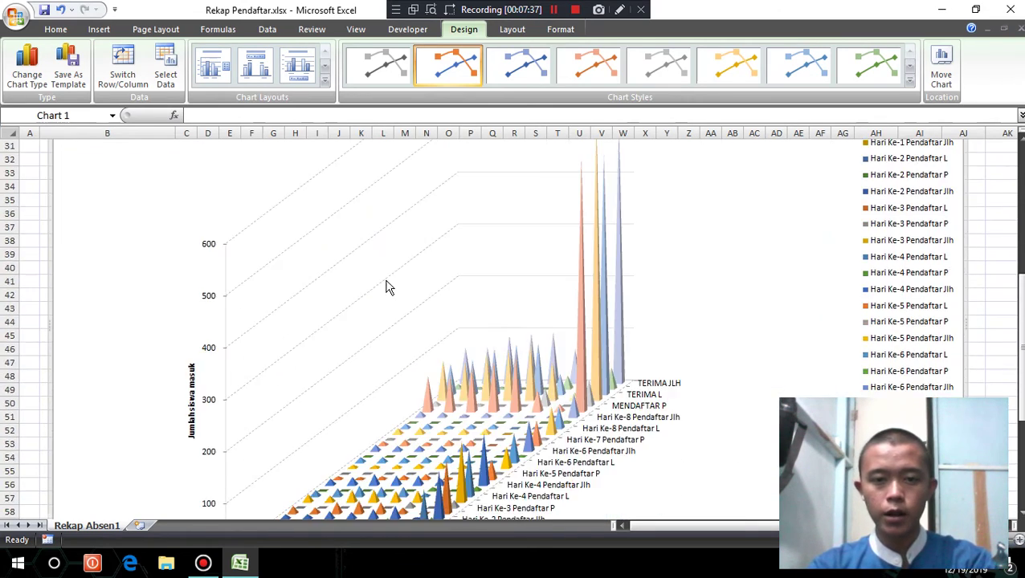
scroll(381, 289, "down", 4)
scroll(507, 319, "down", 3)
scroll(277, 276, "up", 6)
scroll(610, 335, "up", 5)
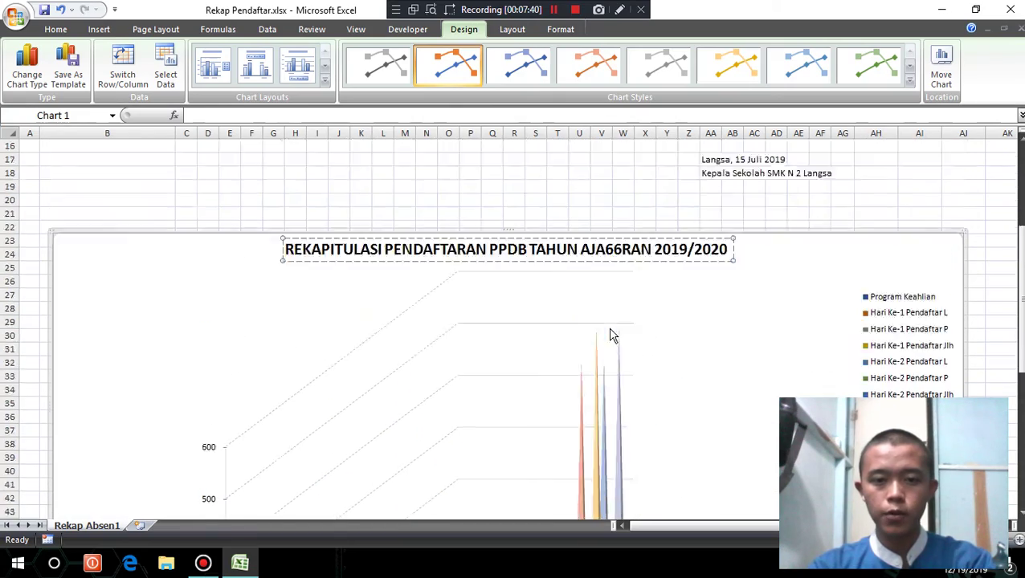
scroll(400, 317, "up", 2)
scroll(606, 355, "down", 9)
scroll(567, 343, "down", 2)
scroll(522, 277, "up", 8)
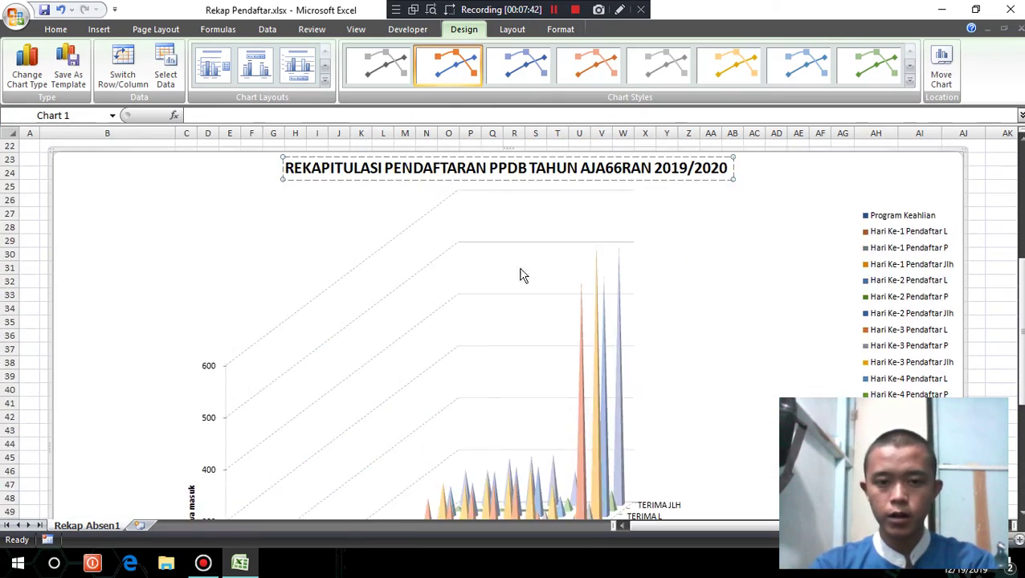
scroll(587, 297, "up", 2)
scroll(458, 281, "up", 4)
scroll(438, 273, "up", 1)
scroll(542, 289, "down", 7)
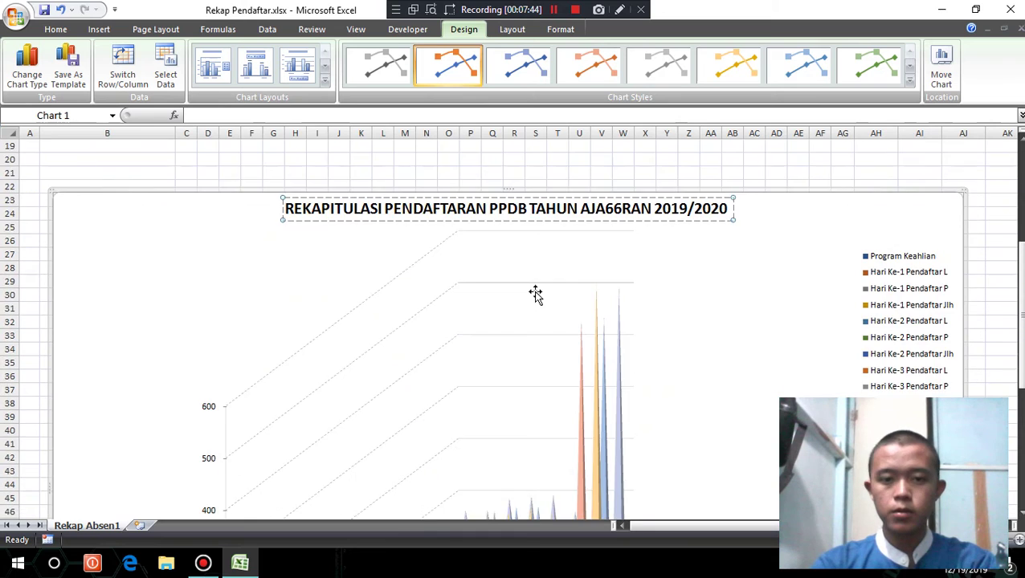
scroll(535, 294, "up", 5)
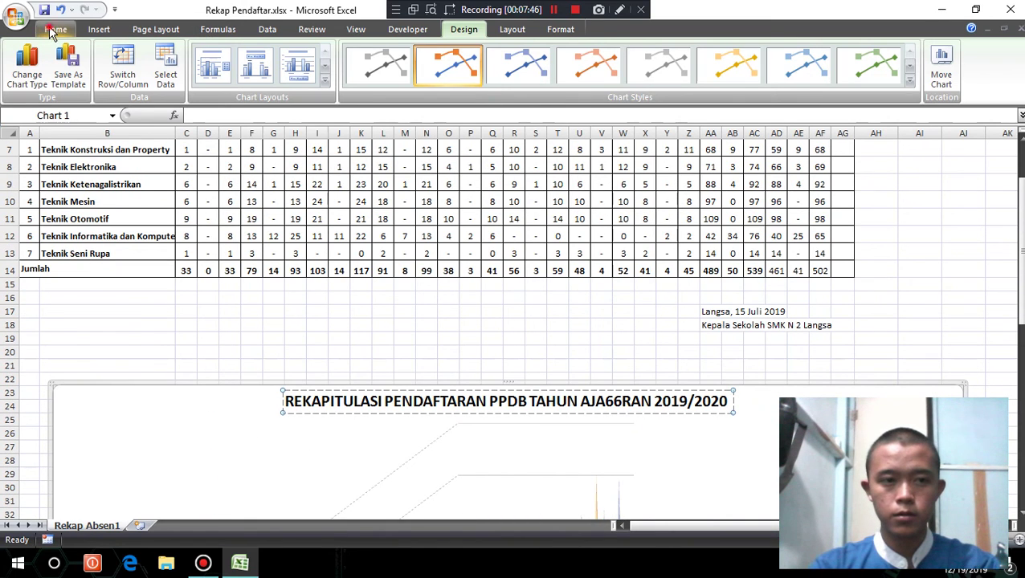
Delete the stray '66' so the chart title reads 'REKAPITULASI PENDAFTARAN PPDB TAHUN AJARAN 2019/2020'
left_click(55, 29)
left_click(514, 311)
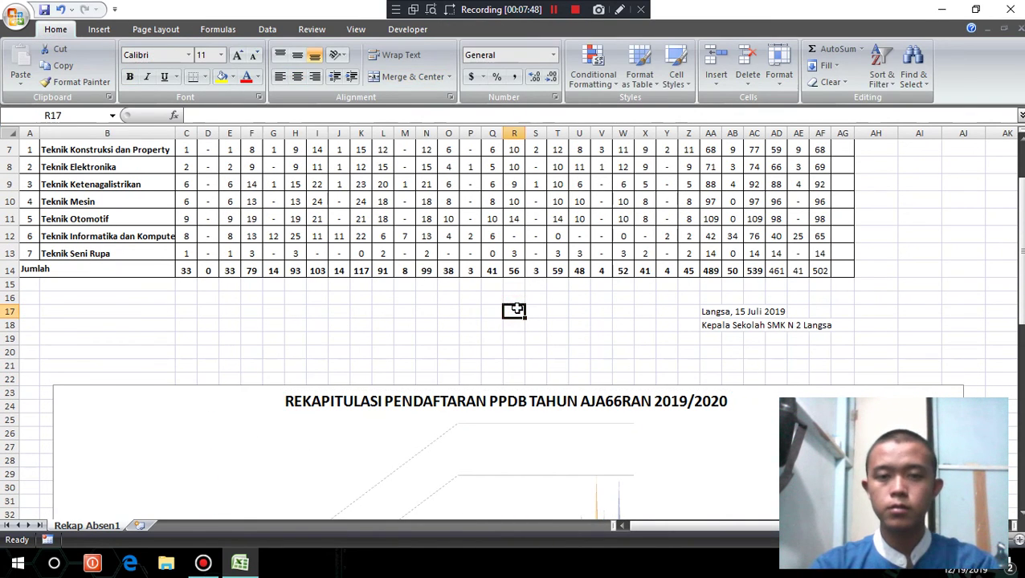
scroll(515, 402, "down", 2)
scroll(538, 370, "down", 7)
scroll(562, 349, "down", 2)
scroll(571, 343, "up", 6)
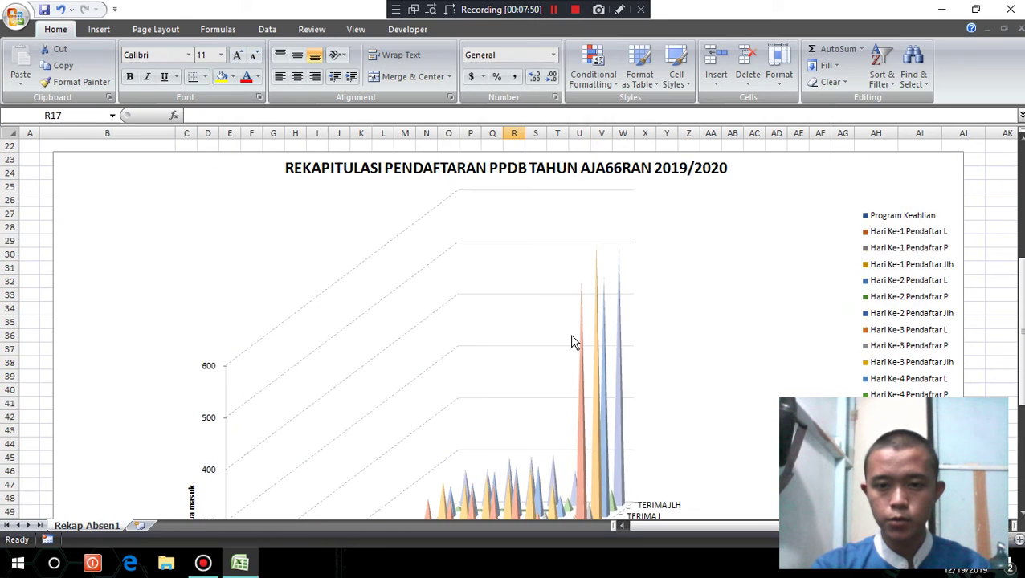
scroll(567, 337, "up", 2)
left_click(615, 246)
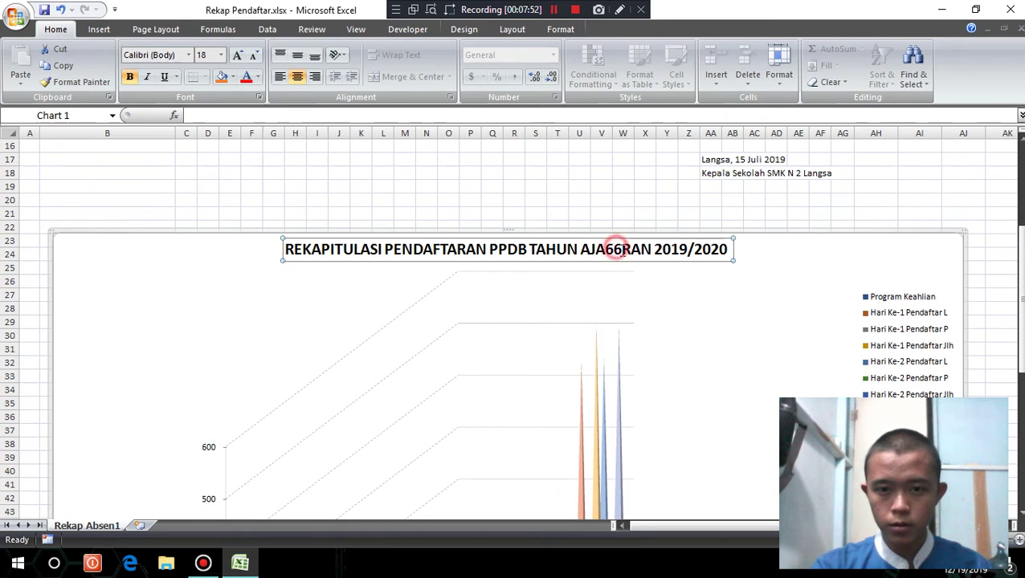
key("BackSpace")
key("BackSpace")
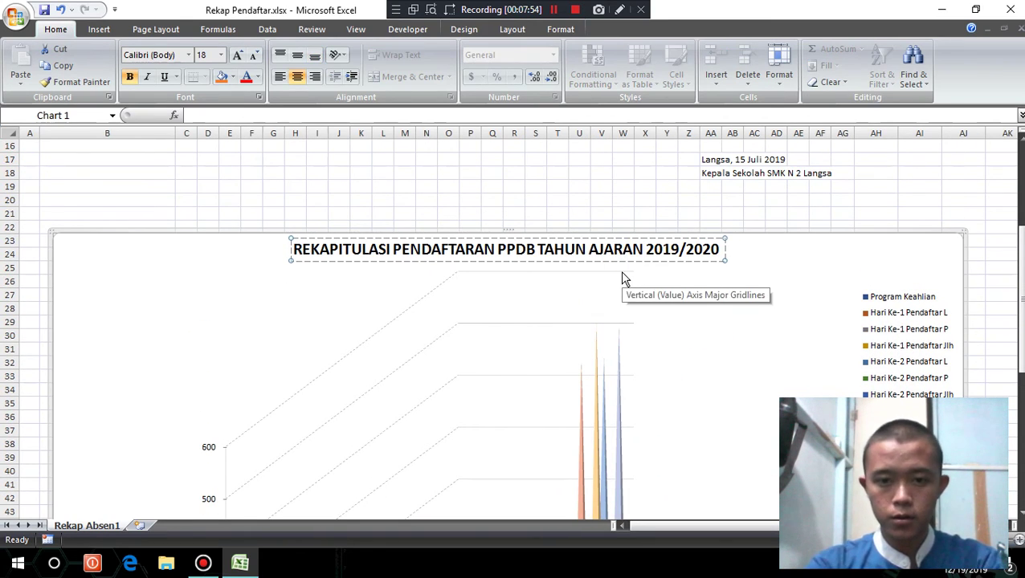
scroll(591, 273, "down", 5)
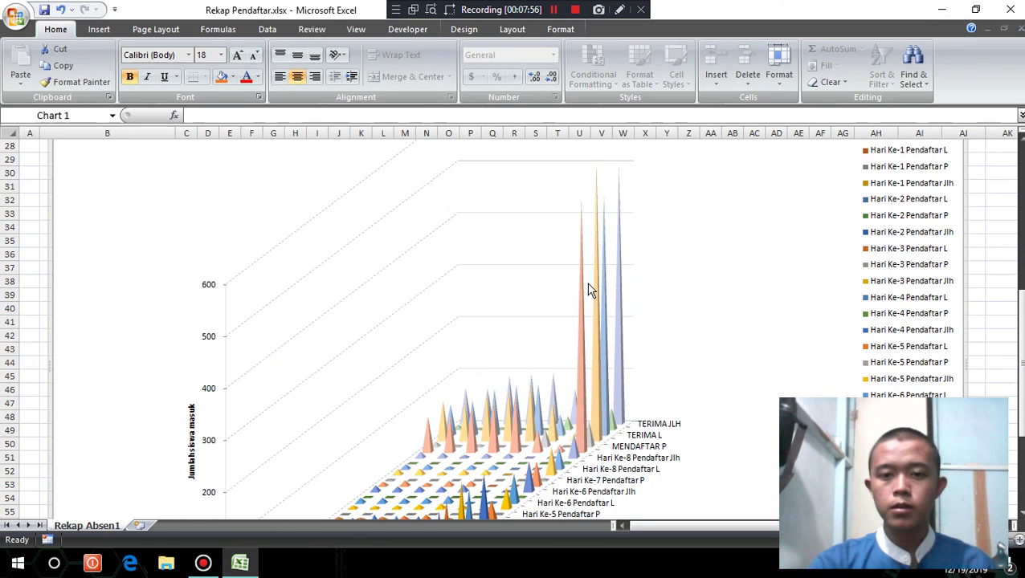
scroll(590, 289, "up", 4)
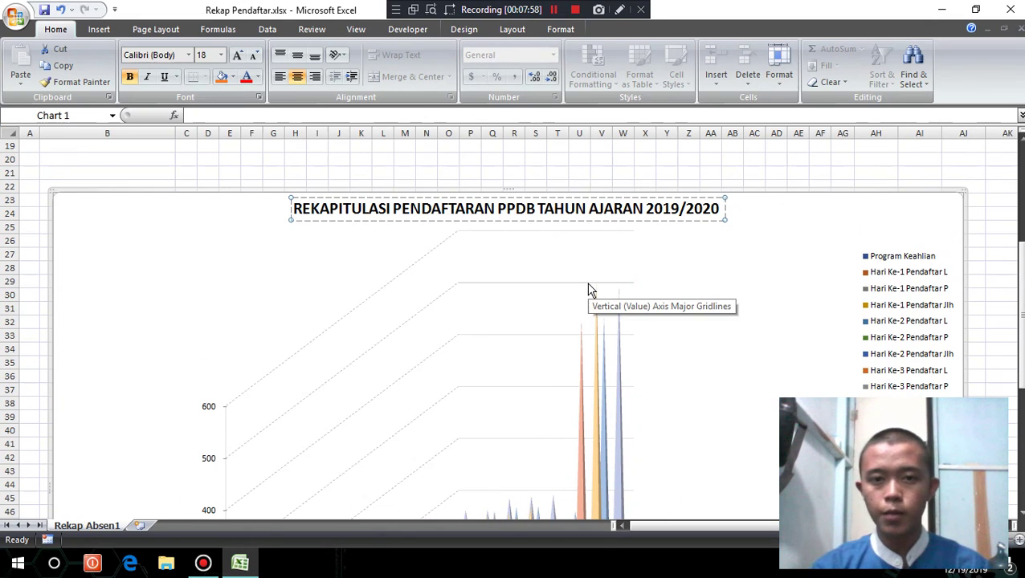